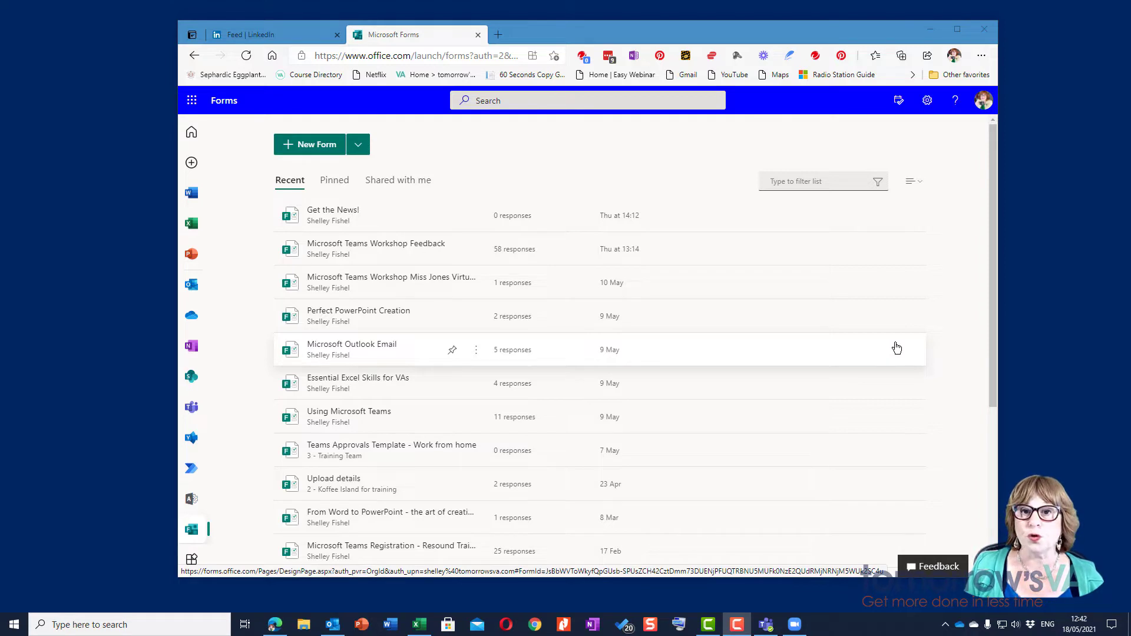
Step: Open the Microsoft Teams Workshop Feedback form, signing in, and scroll through its ten questions
{"action": "left_click", "coordinate": [349, 248]}
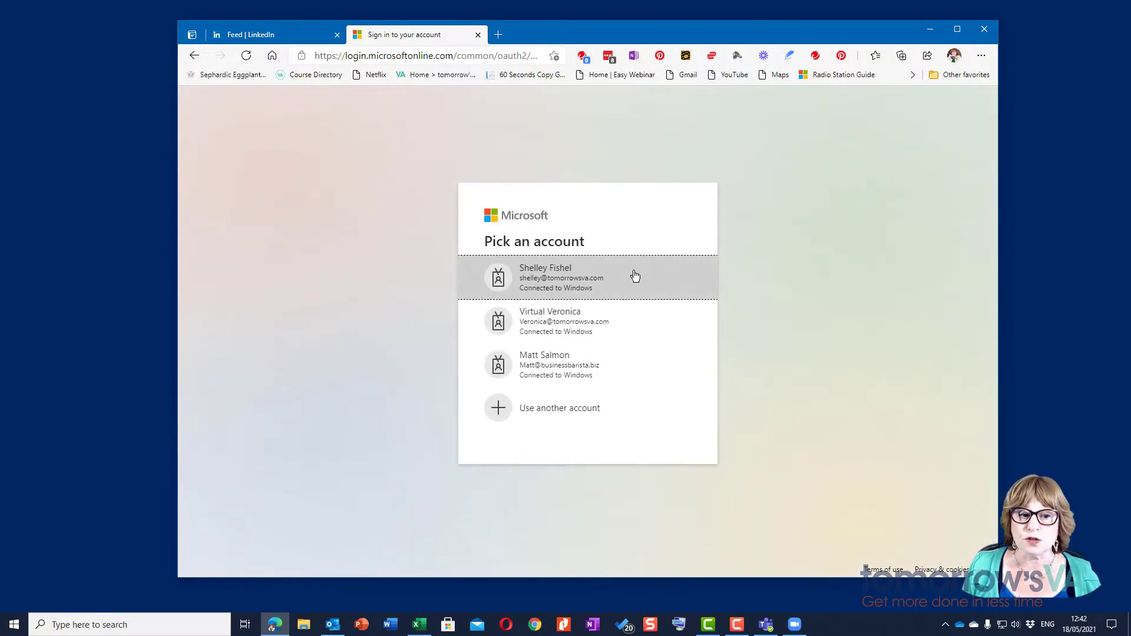
{"action": "left_click", "coordinate": [597, 279]}
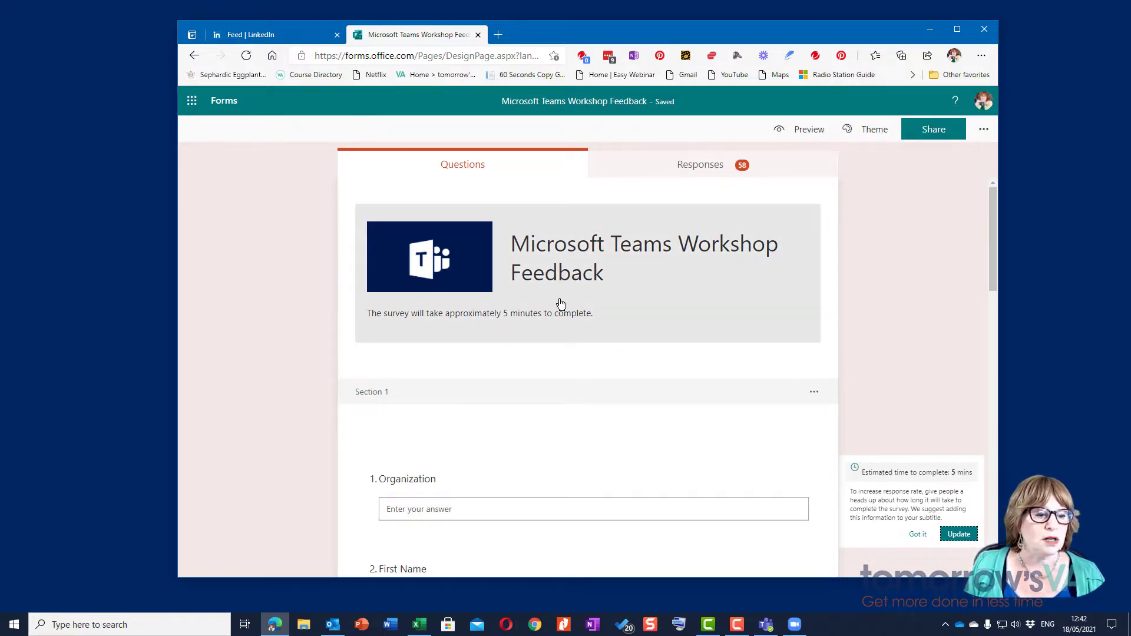
{"action": "scroll", "coordinate": [731, 269], "scroll_direction": "down", "scroll_amount": 4}
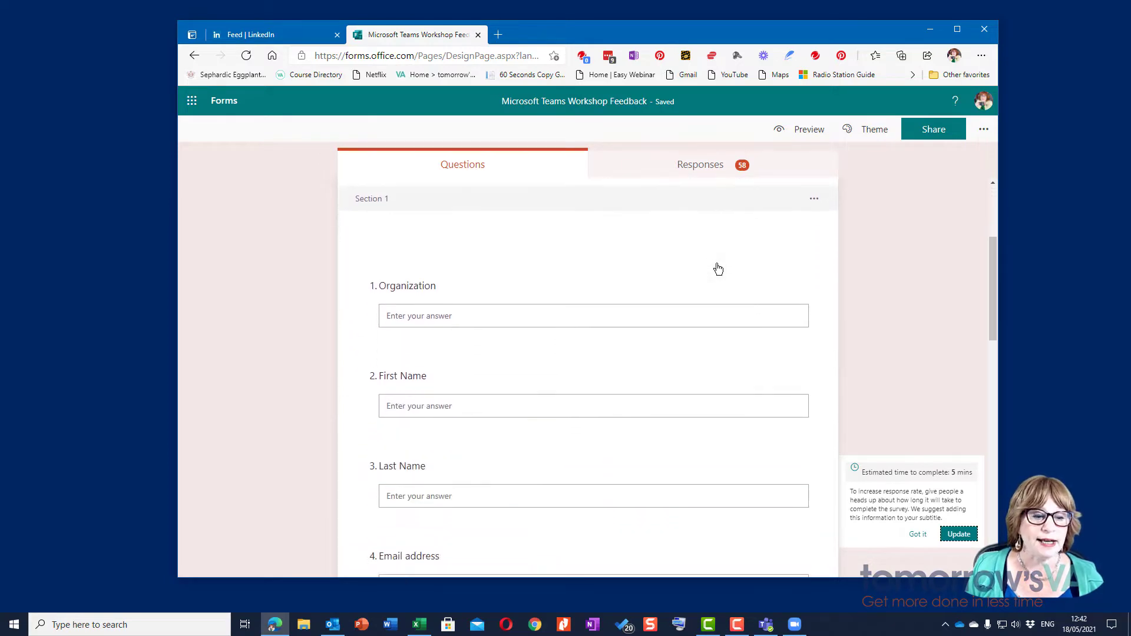
{"action": "scroll", "coordinate": [718, 270], "scroll_direction": "down", "scroll_amount": 2}
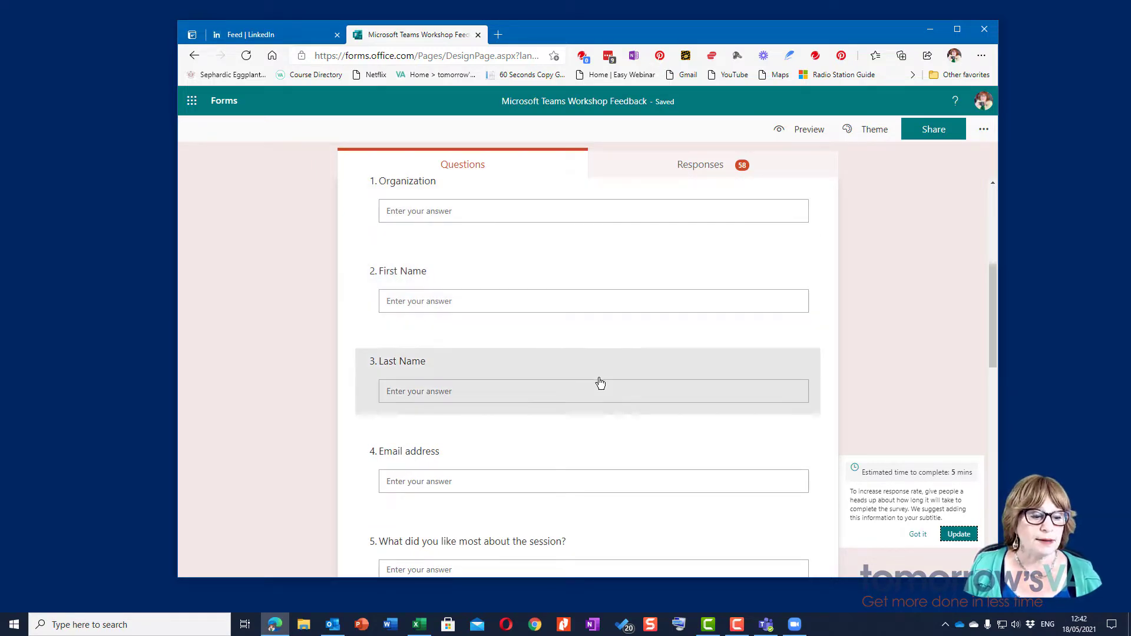
{"action": "scroll", "coordinate": [600, 384], "scroll_direction": "down", "scroll_amount": 2}
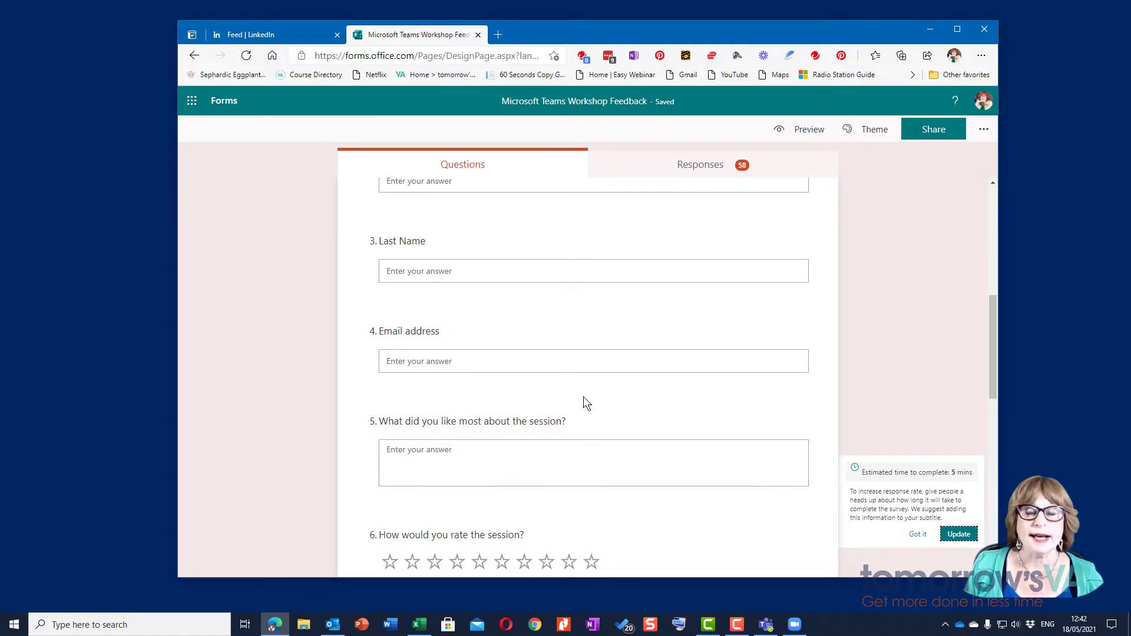
{"action": "scroll", "coordinate": [581, 404], "scroll_direction": "down", "scroll_amount": 2}
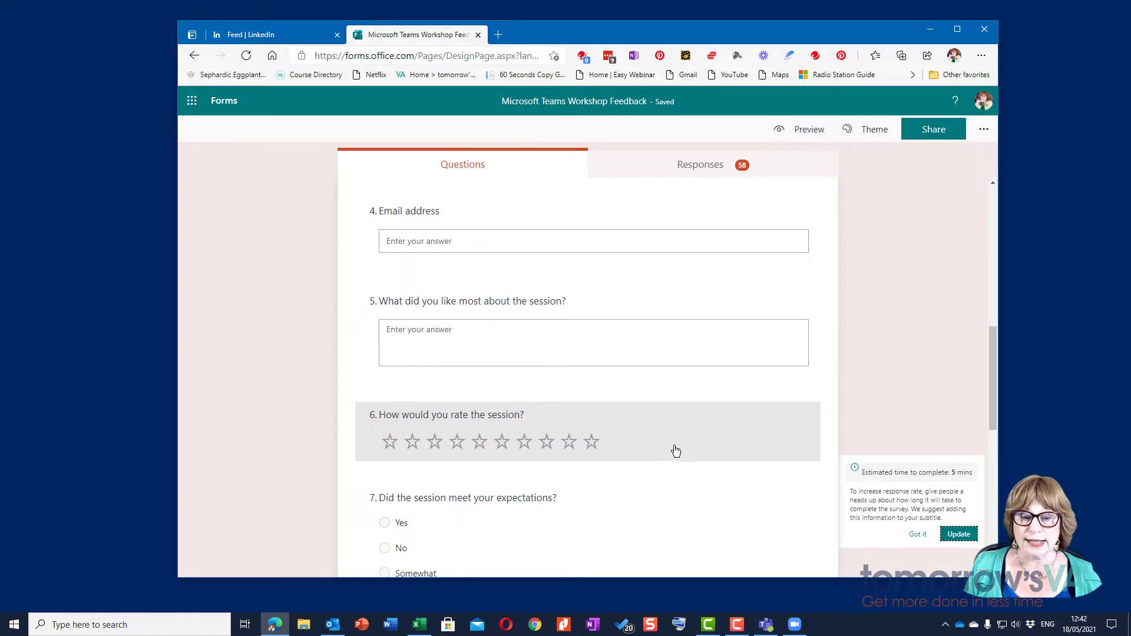
{"action": "scroll", "coordinate": [676, 452], "scroll_direction": "down", "scroll_amount": 2}
{"action": "scroll", "coordinate": [676, 452], "scroll_direction": "down", "scroll_amount": 1}
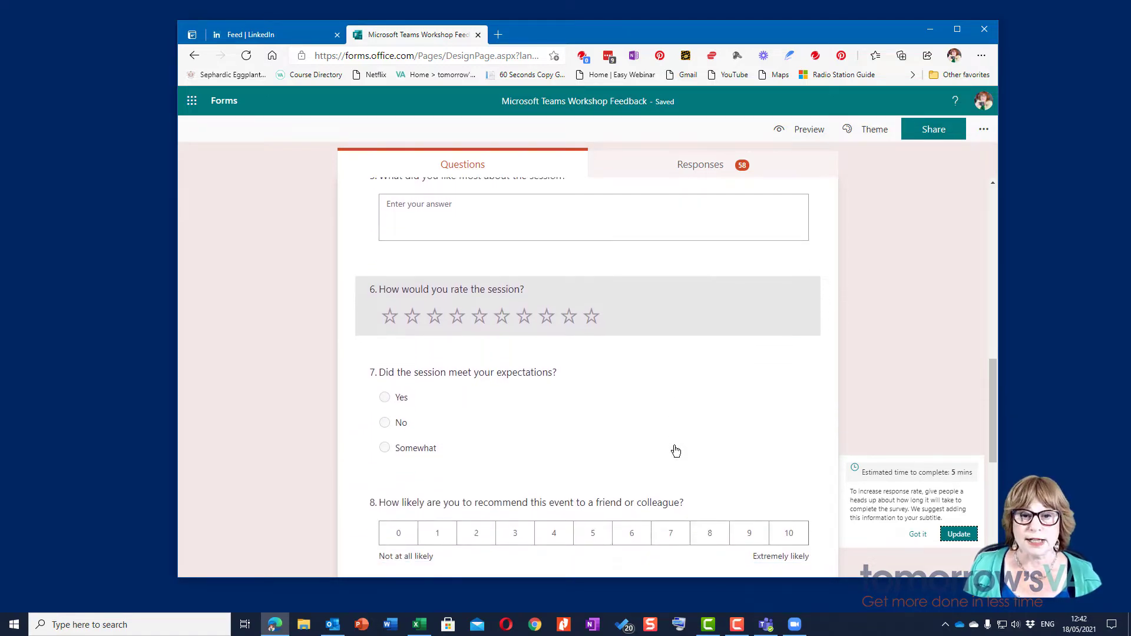
{"action": "scroll", "coordinate": [643, 482], "scroll_direction": "down", "scroll_amount": 1}
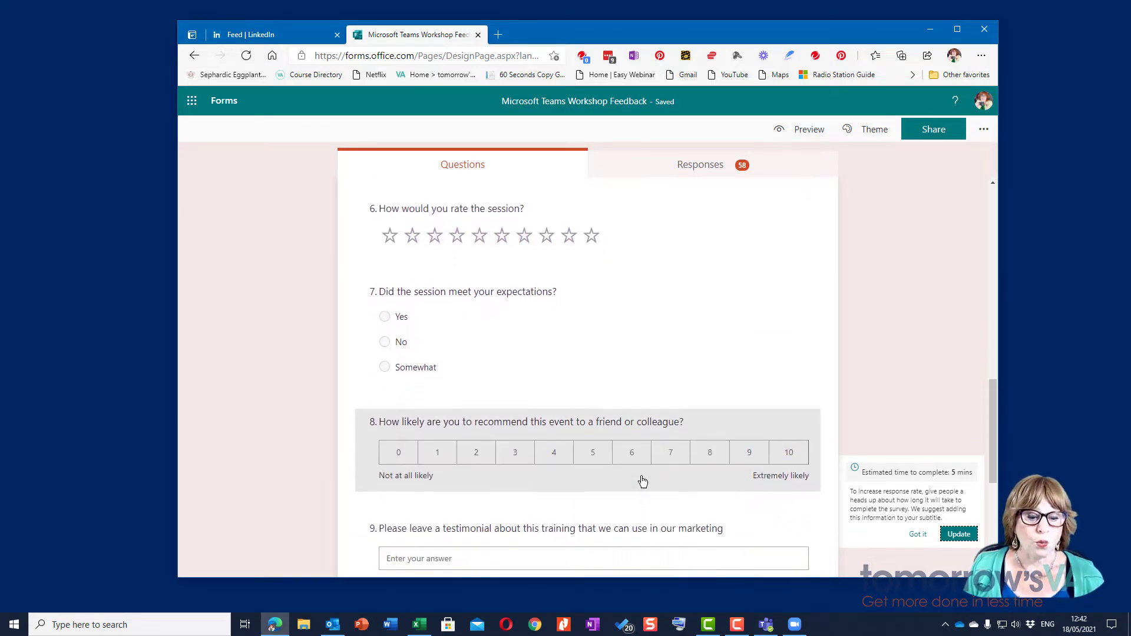
{"action": "scroll", "coordinate": [643, 482], "scroll_direction": "down", "scroll_amount": 4}
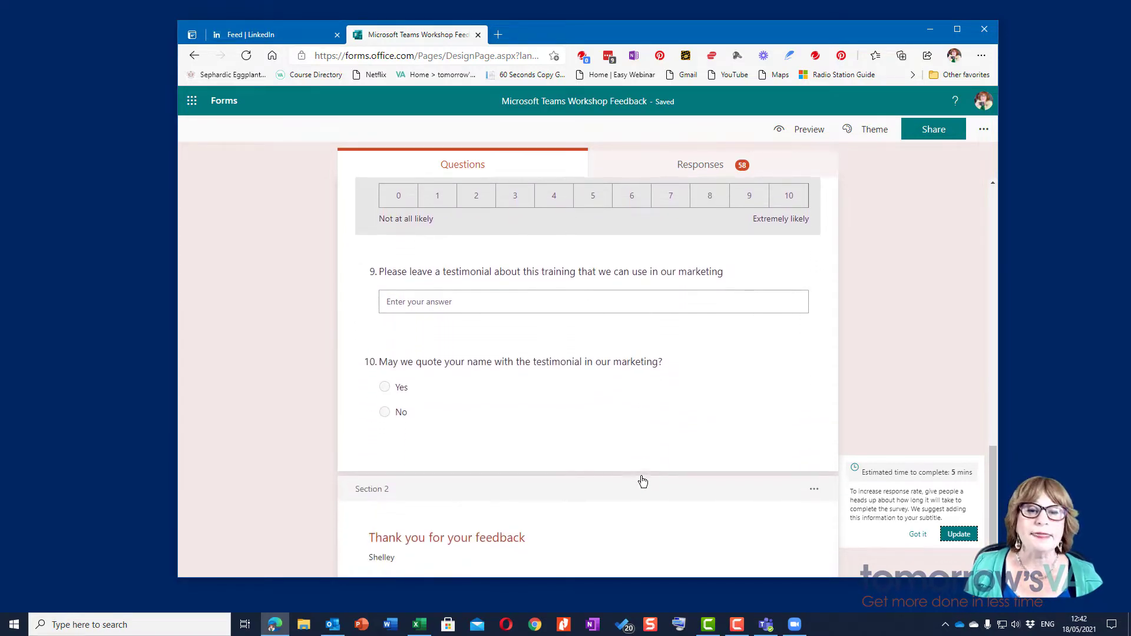
{"action": "scroll", "coordinate": [642, 482], "scroll_direction": "up", "scroll_amount": 5}
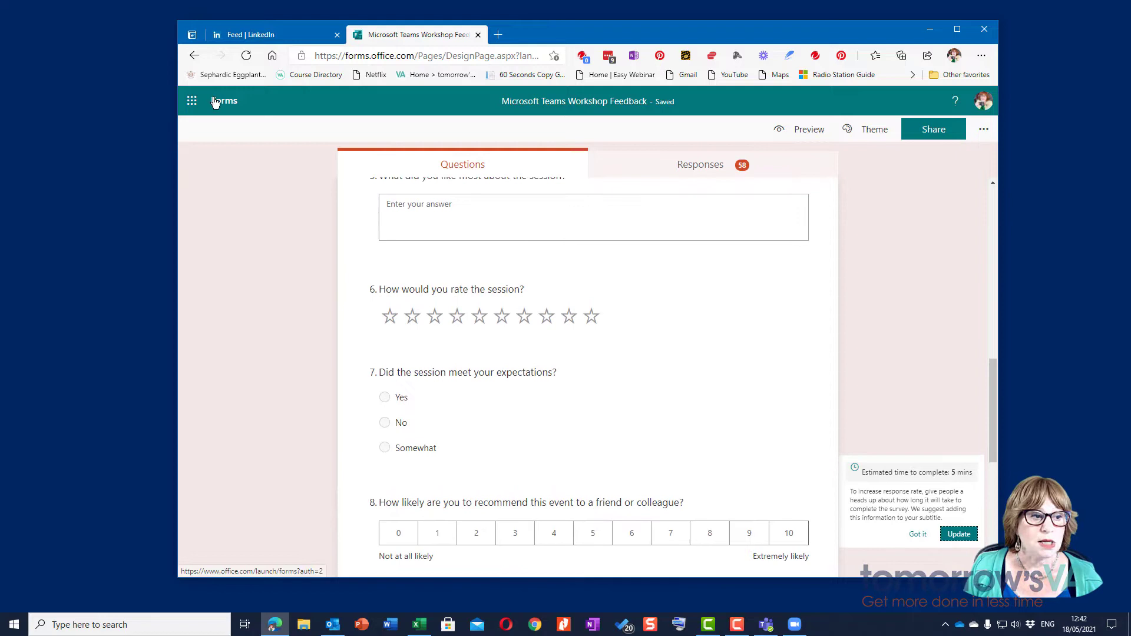
Step: Create a new blank form titled 'Form Title'
{"action": "left_click", "coordinate": [219, 102]}
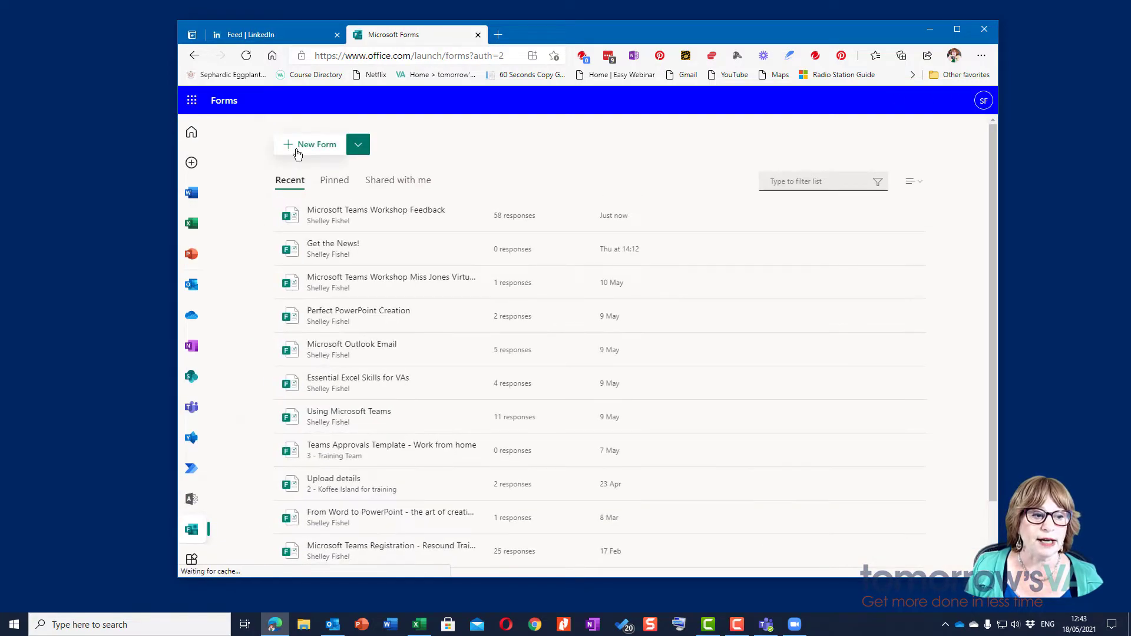
{"action": "left_click", "coordinate": [297, 155]}
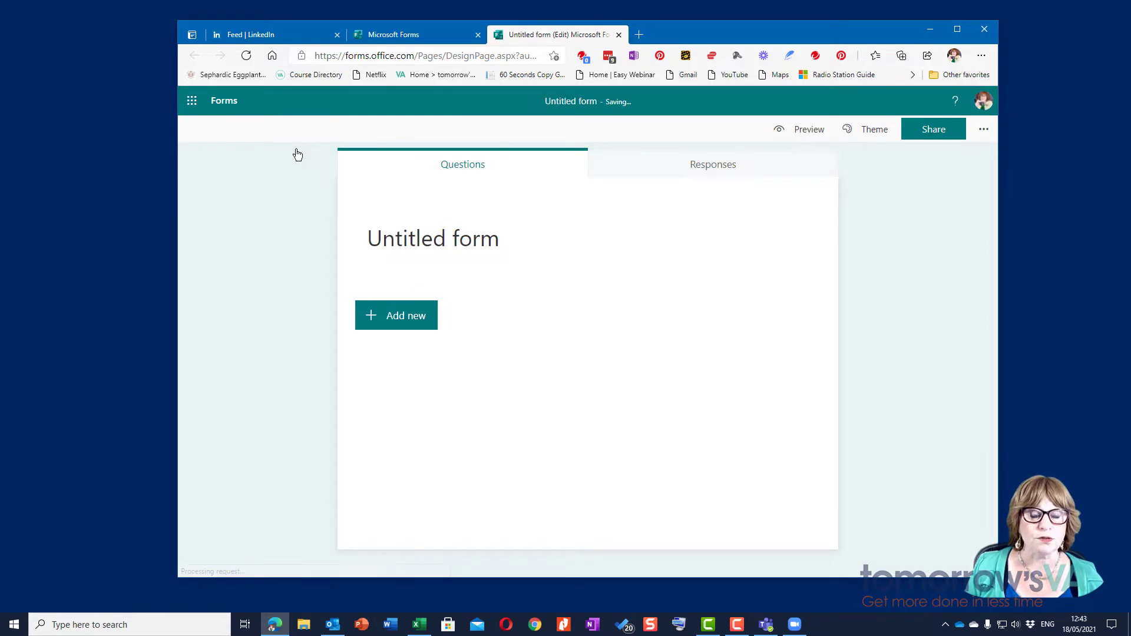
{"action": "left_click", "coordinate": [480, 237]}
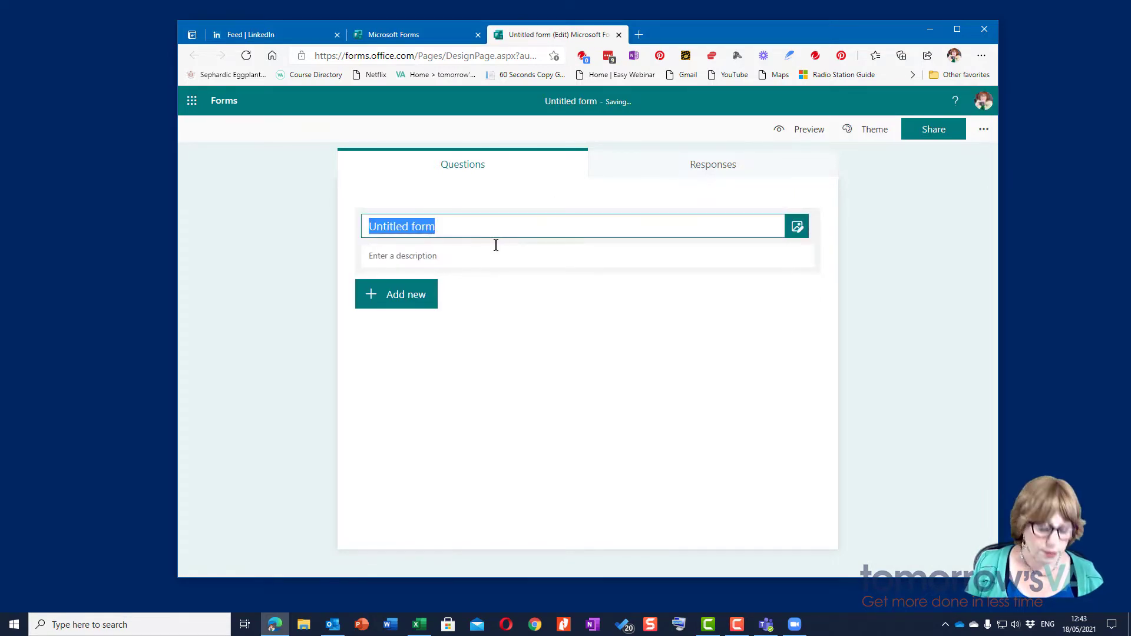
{"action": "type", "text": "FOrk"}
{"action": "key", "text": "BackSpace"}
{"action": "key", "text": "BackSpace"}
{"action": "key", "text": "BackSpace"}
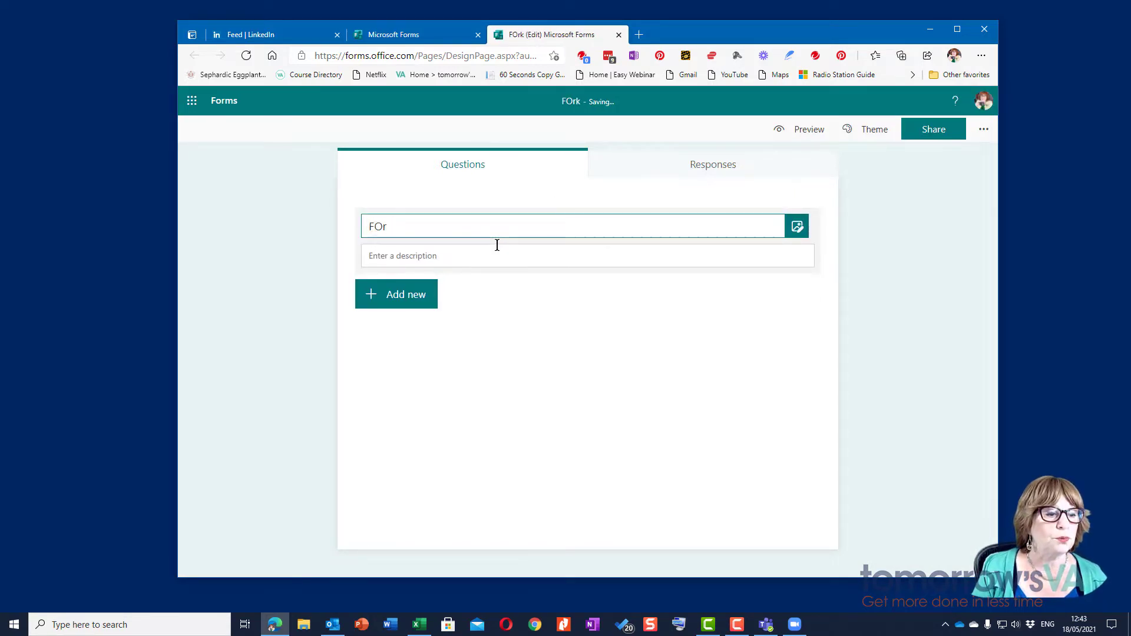
{"action": "type", "text": "orm Title"}
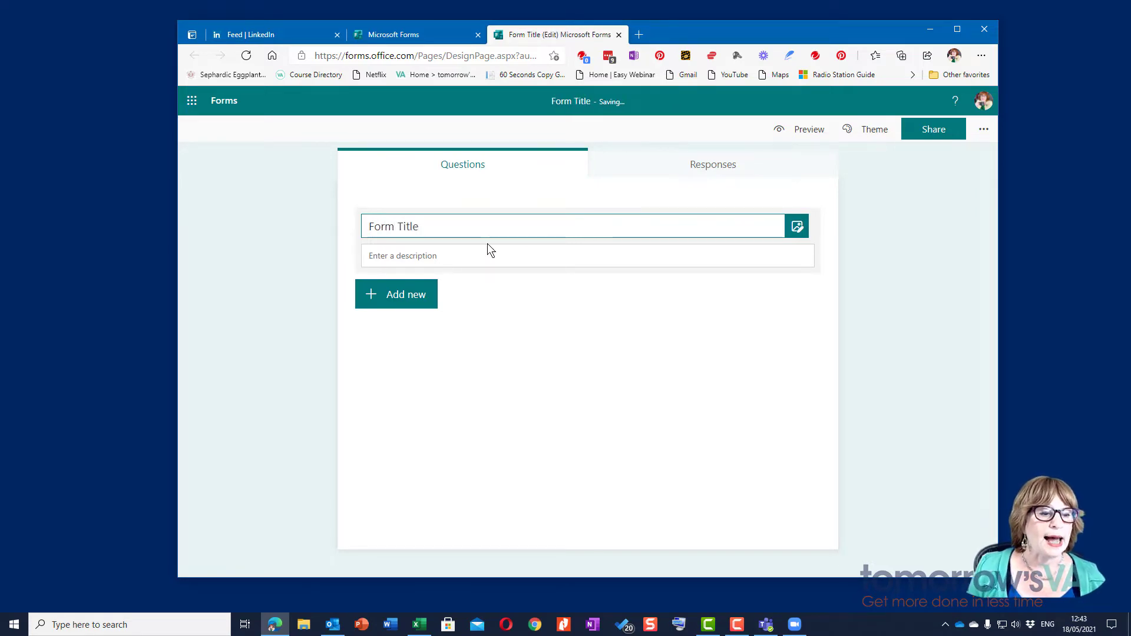
Step: Give the form the description 'Please let me know what you think'
{"action": "left_click", "coordinate": [486, 246]}
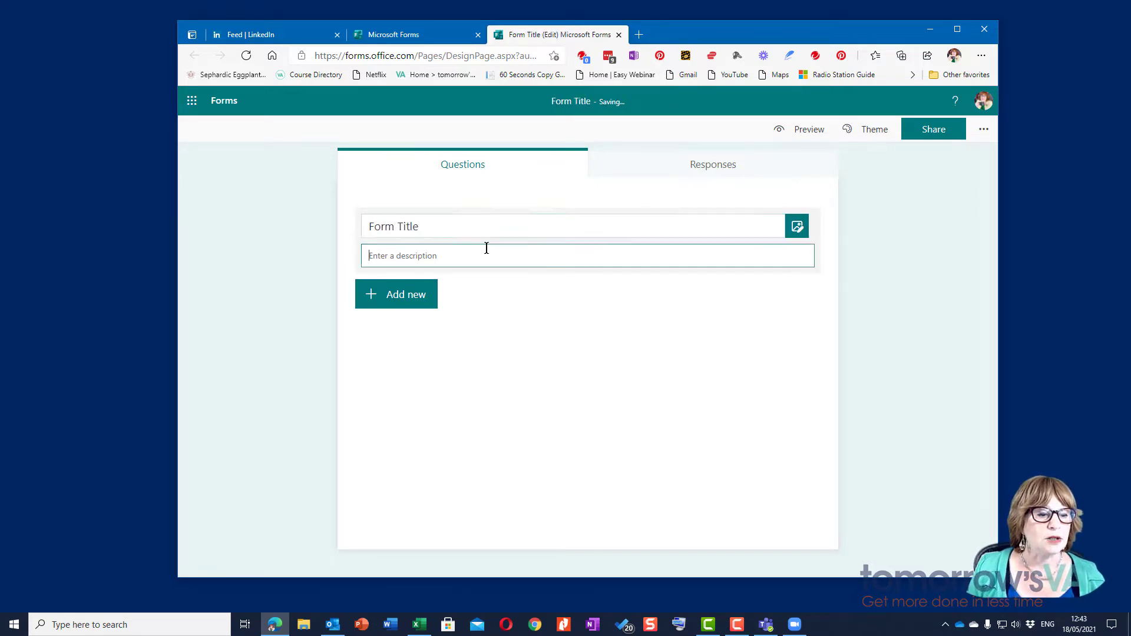
{"action": "type", "text": "Please "}
{"action": "type", "text": "let's"}
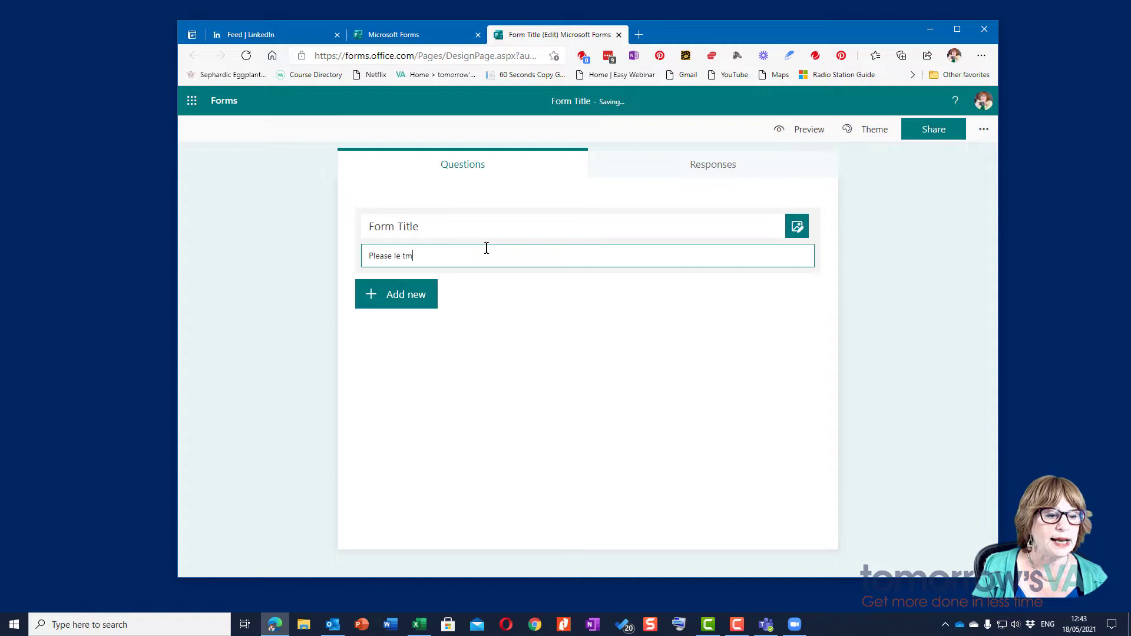
{"action": "key", "text": "BackSpace"}
{"action": "key", "text": "BackSpace"}
{"action": "key", "text": "BackSpace"}
{"action": "type", "text": "t m"}
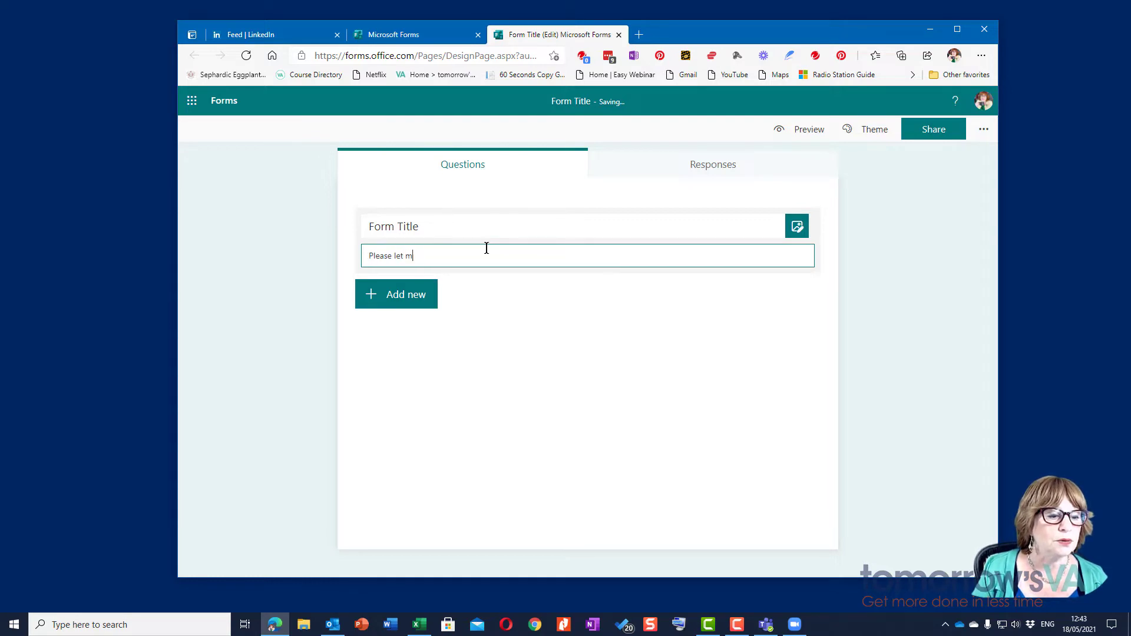
{"action": "type", "text": "e know what you think"}
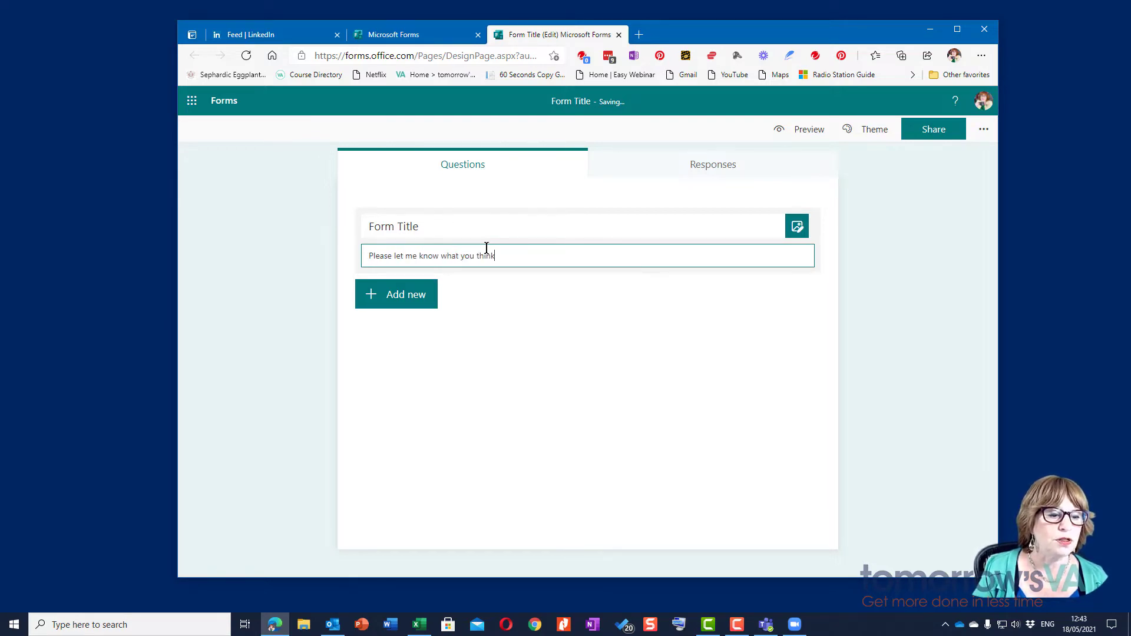
Step: Search Bing images for 'Question' and insert the orange question-mark picture beside the title
{"action": "left_click", "coordinate": [797, 227]}
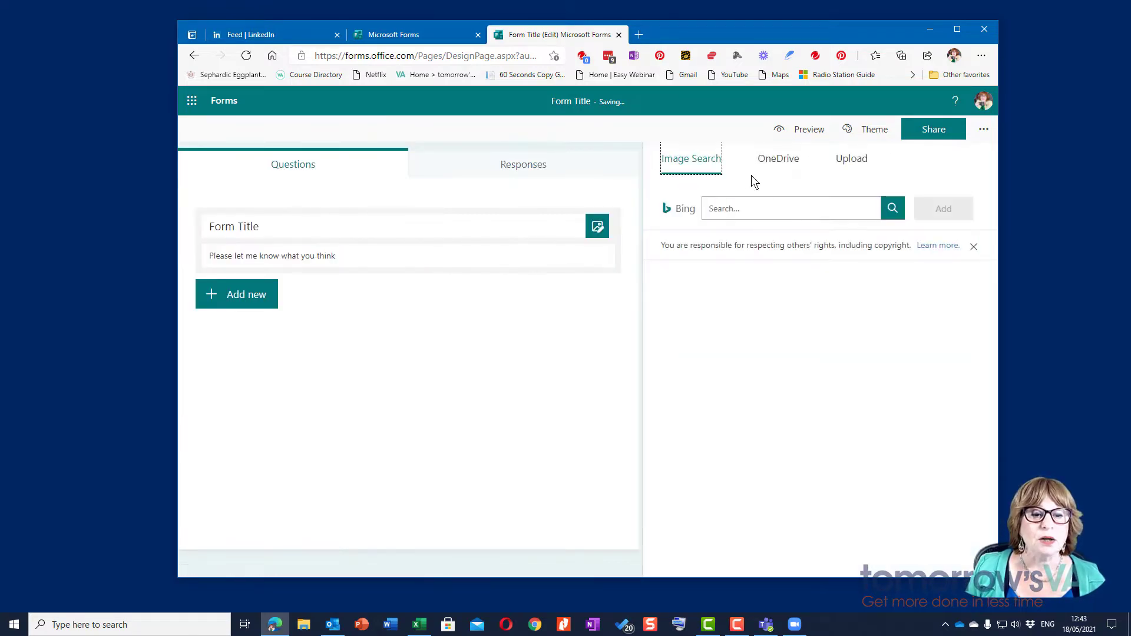
{"action": "left_click", "coordinate": [771, 208]}
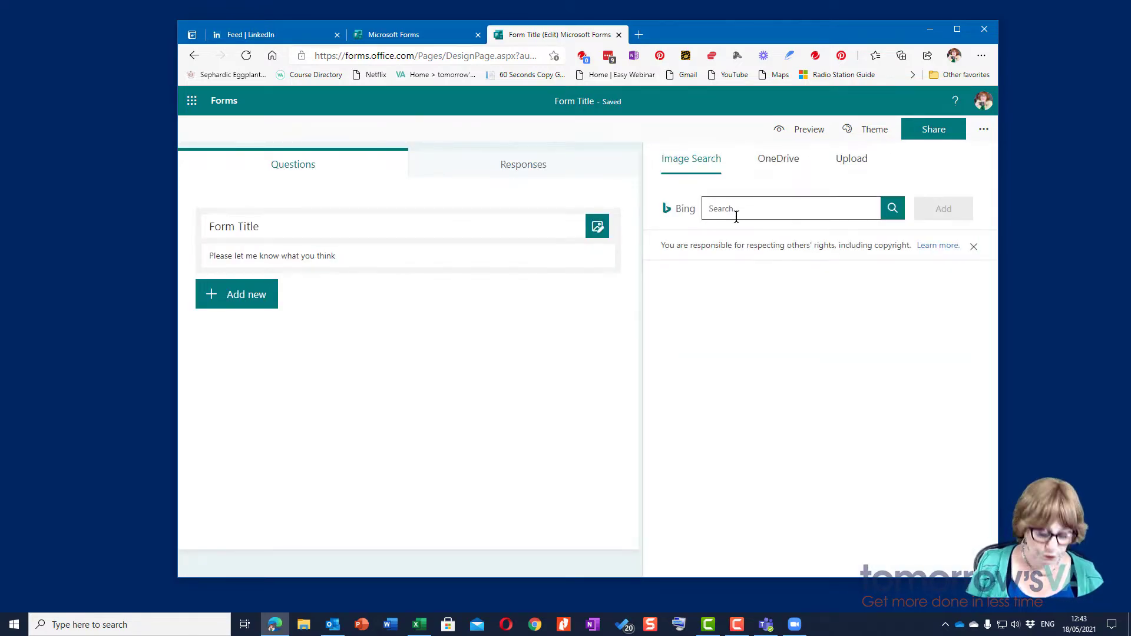
{"action": "type", "text": "Quest"}
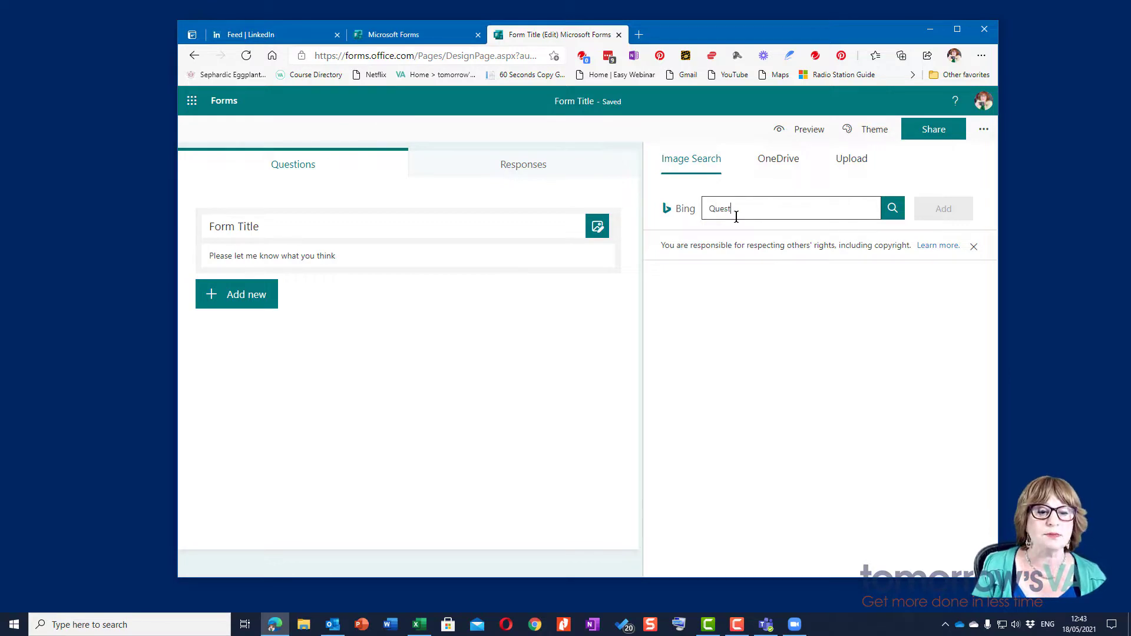
{"action": "type", "text": "ion"}
{"action": "key", "text": "Return"}
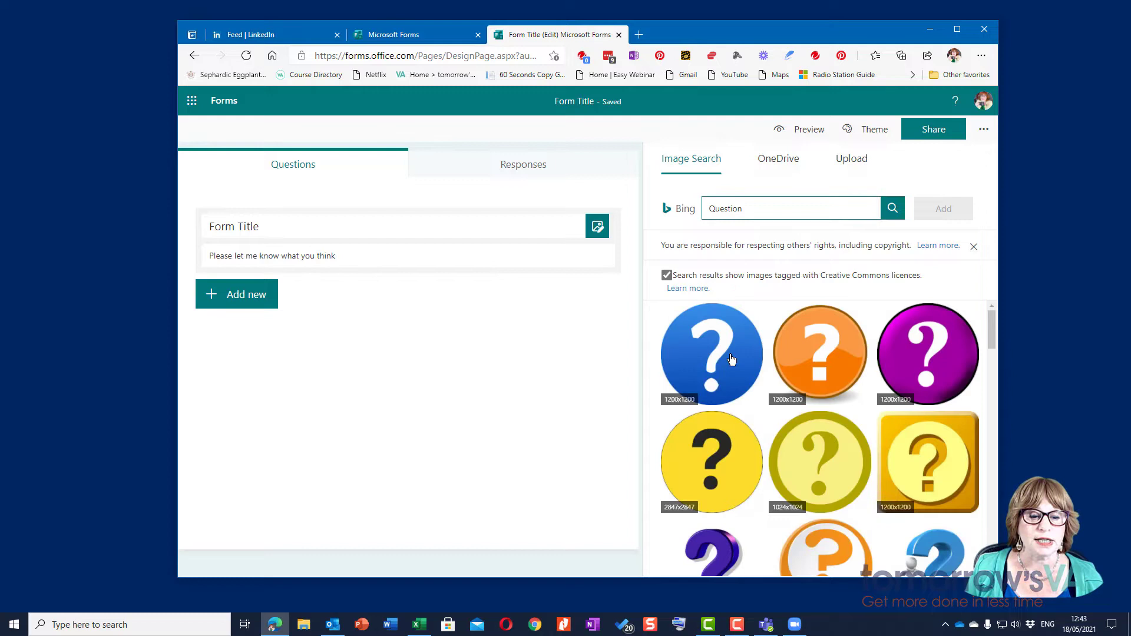
{"action": "left_click", "coordinate": [828, 353]}
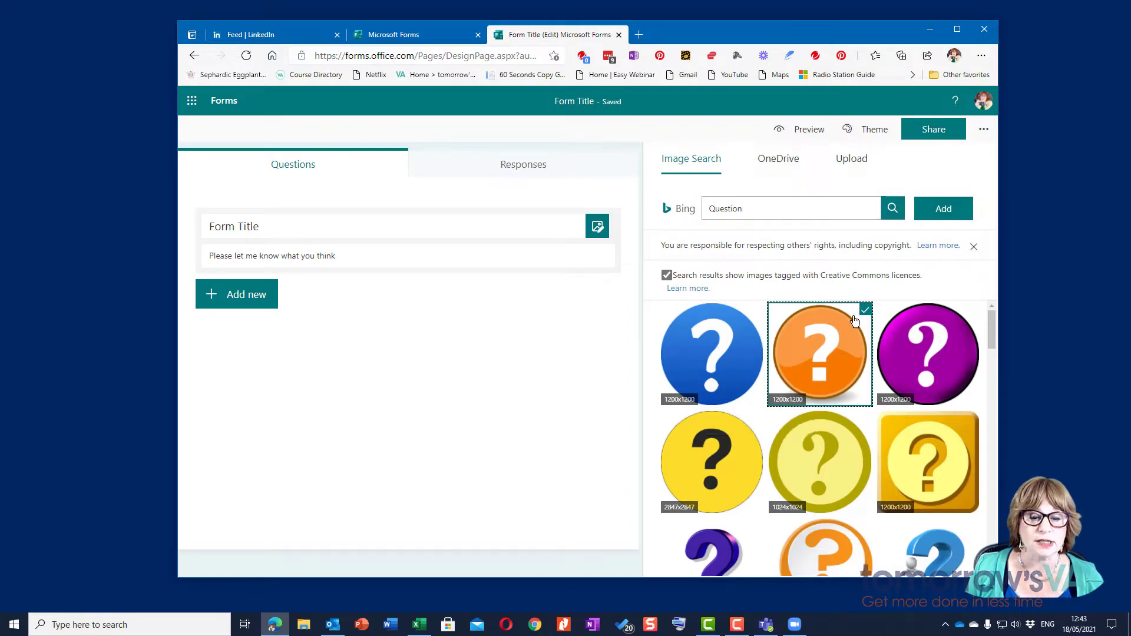
{"action": "left_click", "coordinate": [943, 210]}
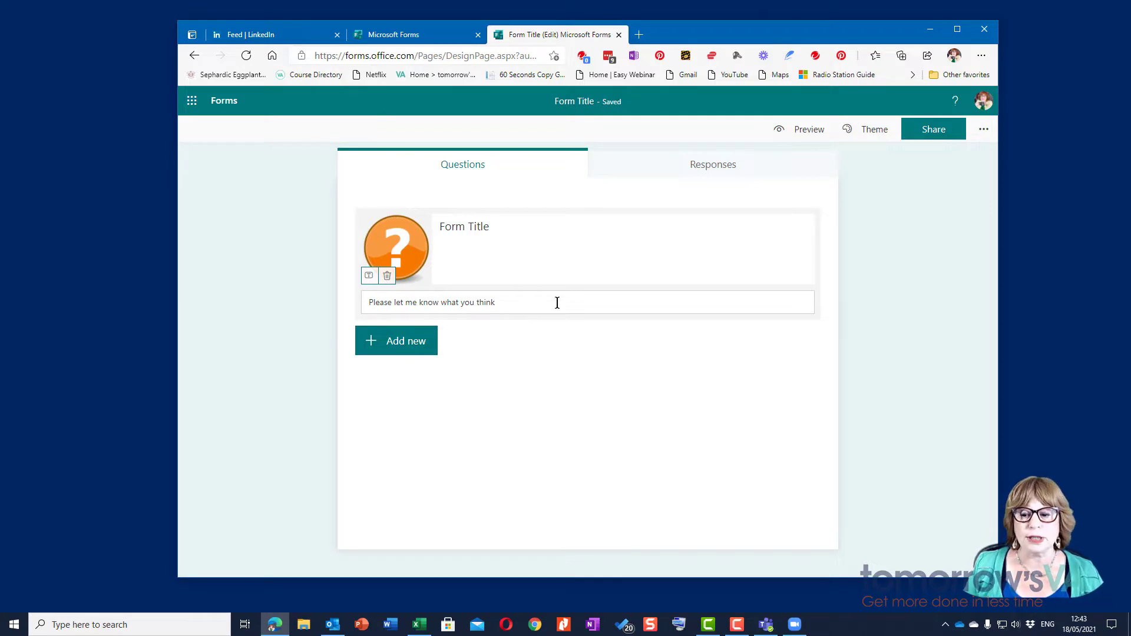
Step: Add a Choice question worded 'What is your favourite Cartoon character'
{"action": "left_click", "coordinate": [422, 344]}
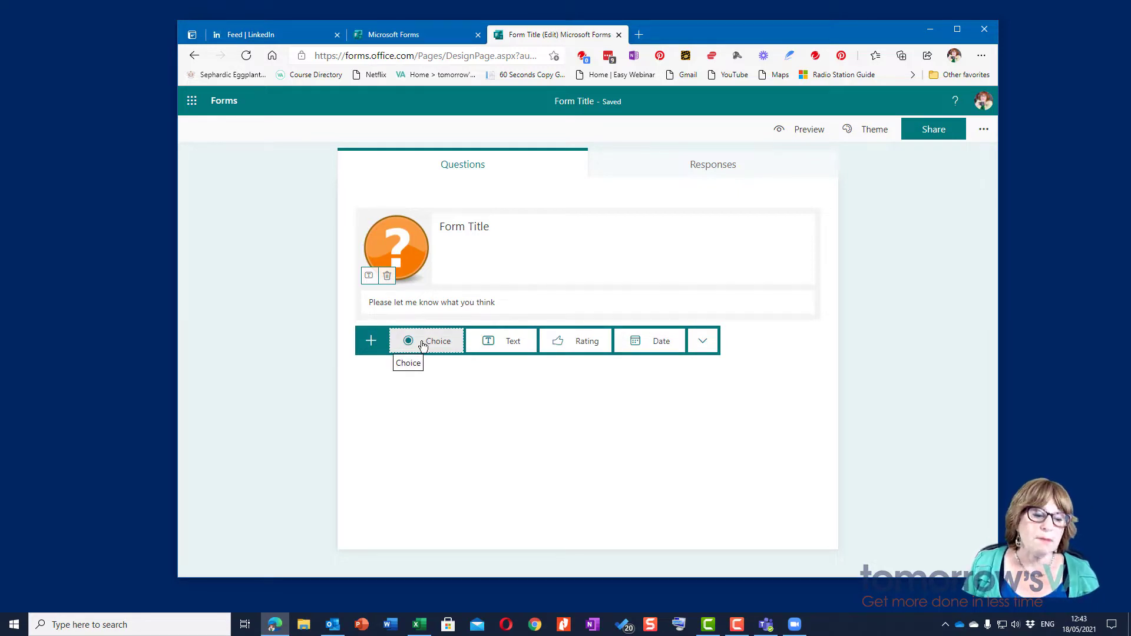
{"action": "left_click", "coordinate": [423, 344]}
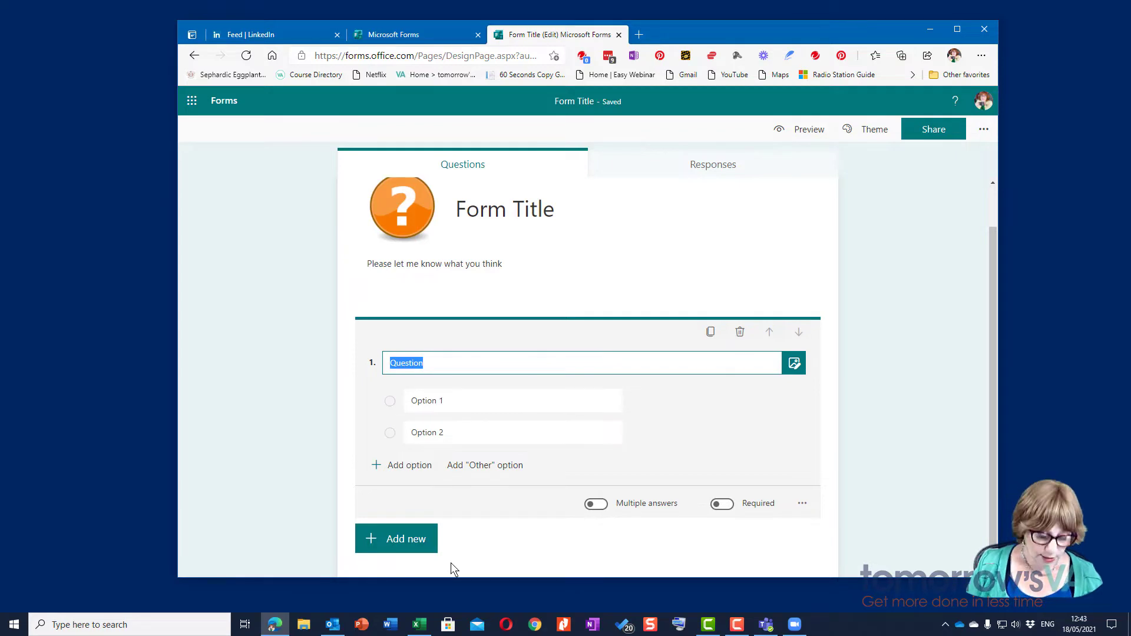
{"action": "type", "text": "What is youre"}
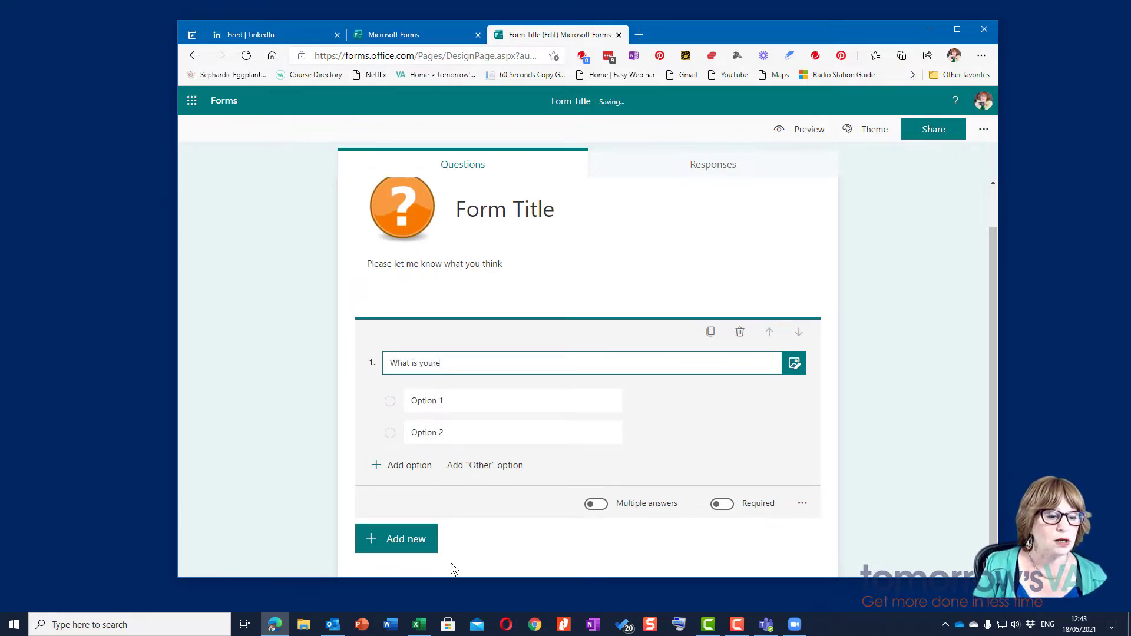
{"action": "type", "text": " favoiur"}
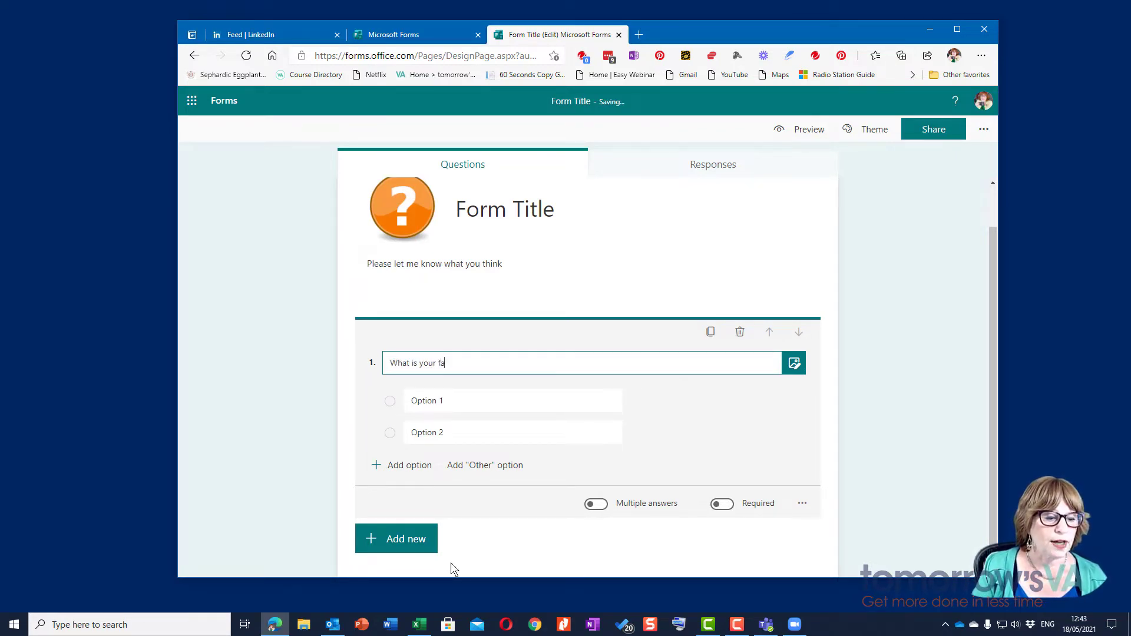
{"action": "key", "text": "BackSpace"}
{"action": "key", "text": "BackSpace"}
{"action": "key", "text": "BackSpace"}
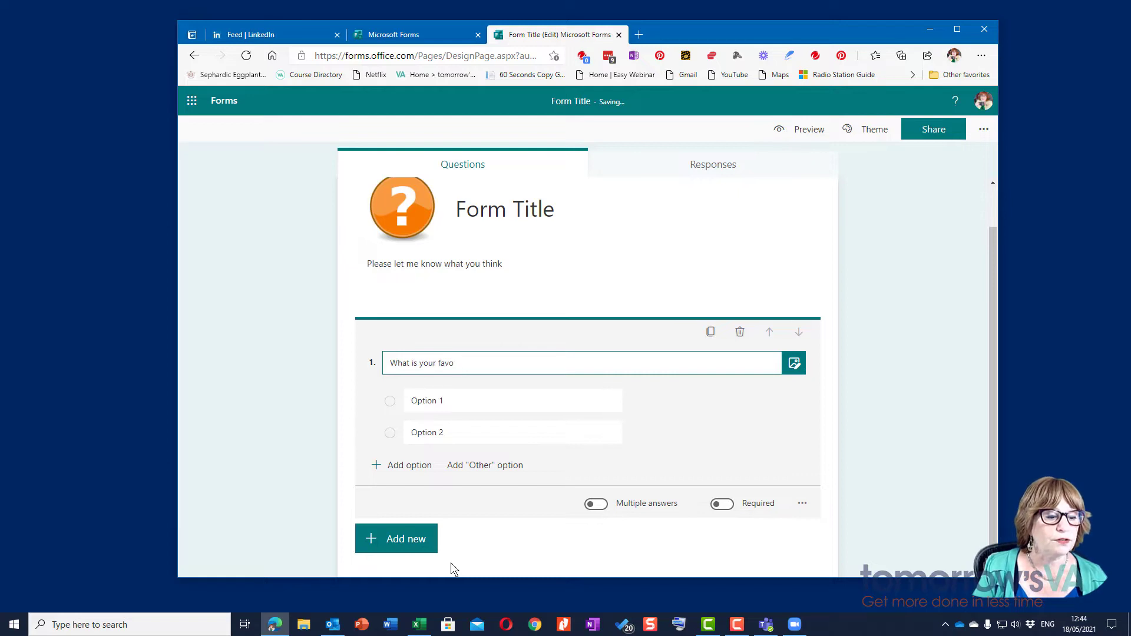
{"action": "type", "text": "urite "}
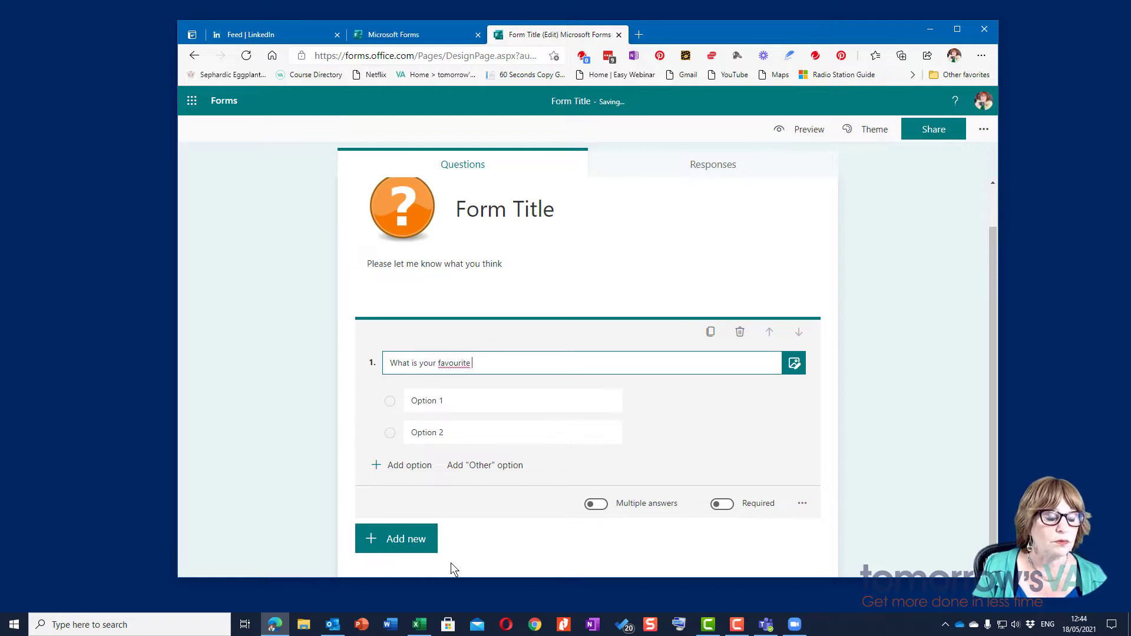
{"action": "type", "text": "C"}
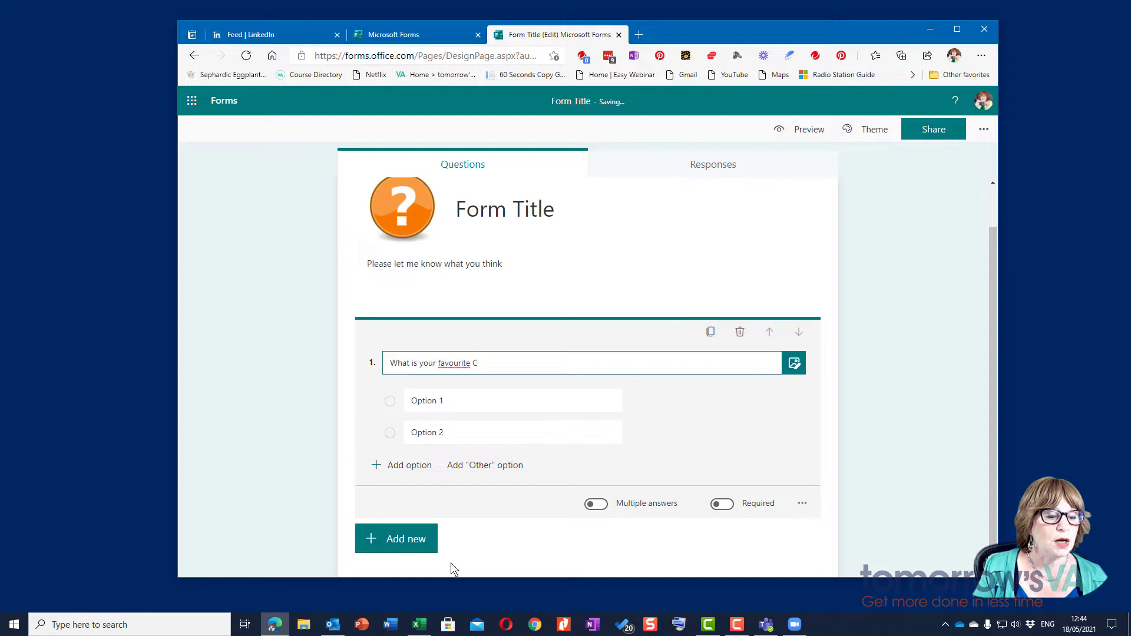
{"action": "type", "text": "hortoon"}
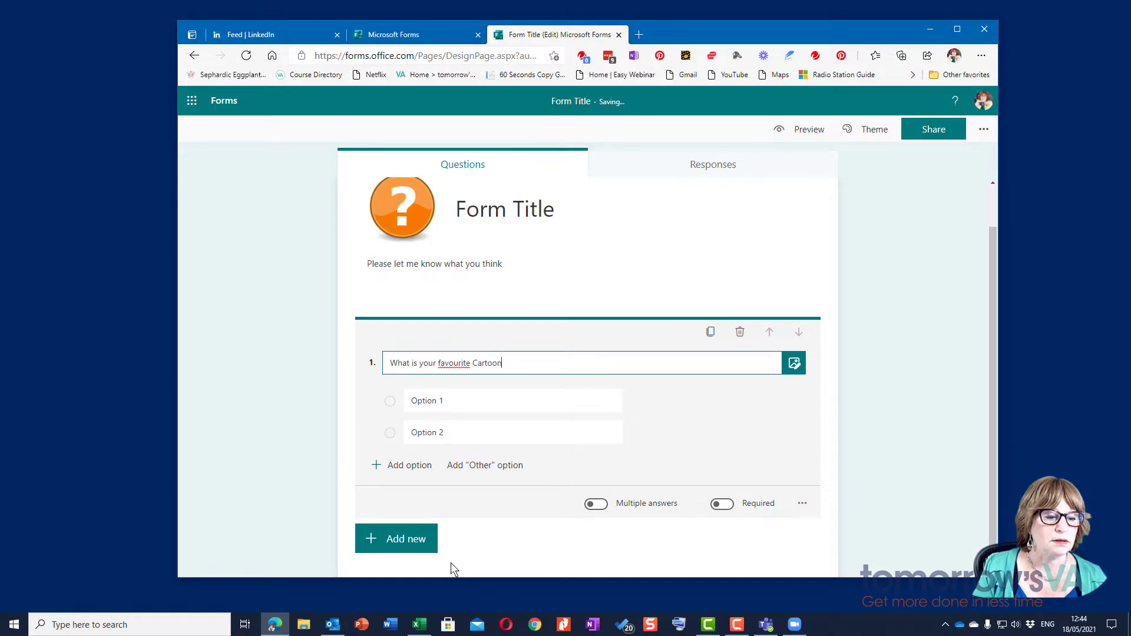
{"action": "type", "text": " Cchara"}
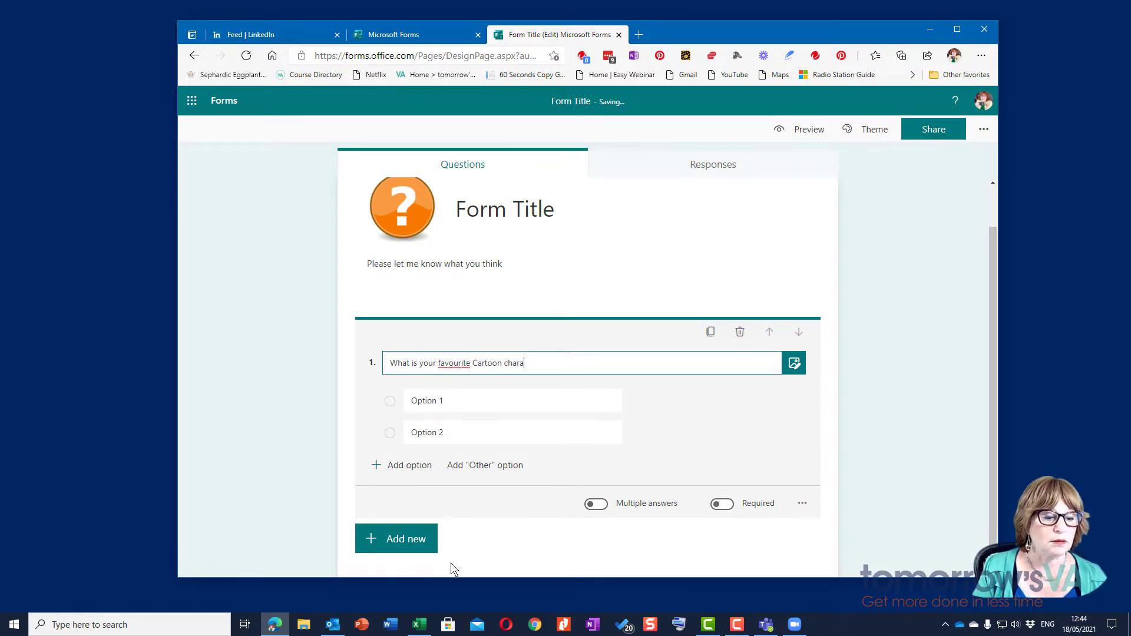
{"action": "type", "text": "cter"}
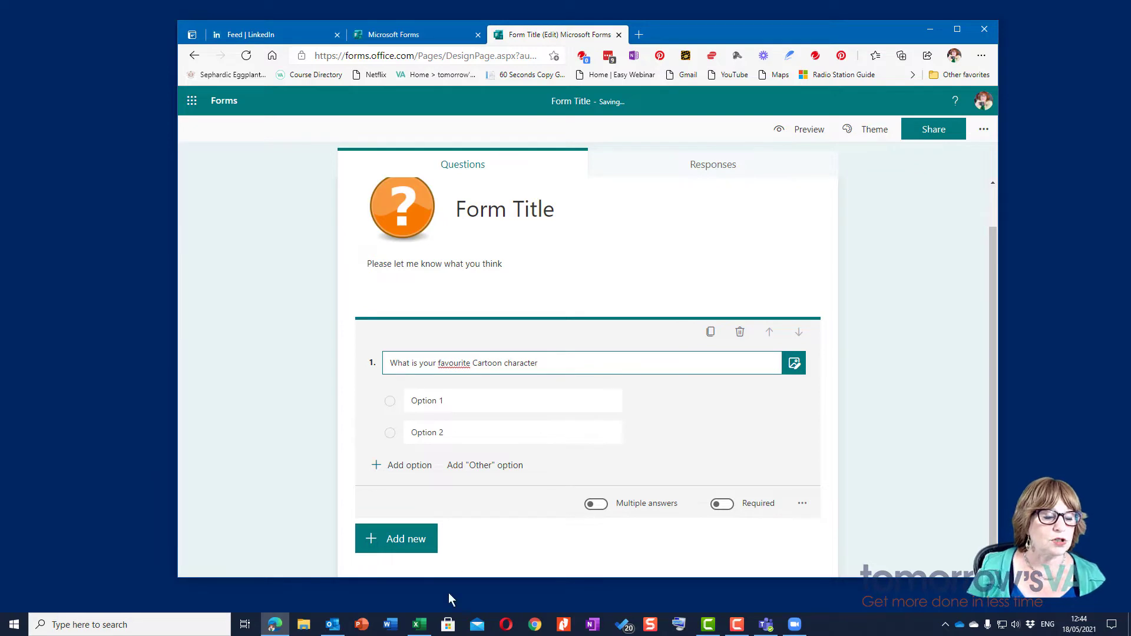
Step: Replace the first two answer choices with Fred Flintstone and Barney Rubble
{"action": "left_click", "coordinate": [475, 401]}
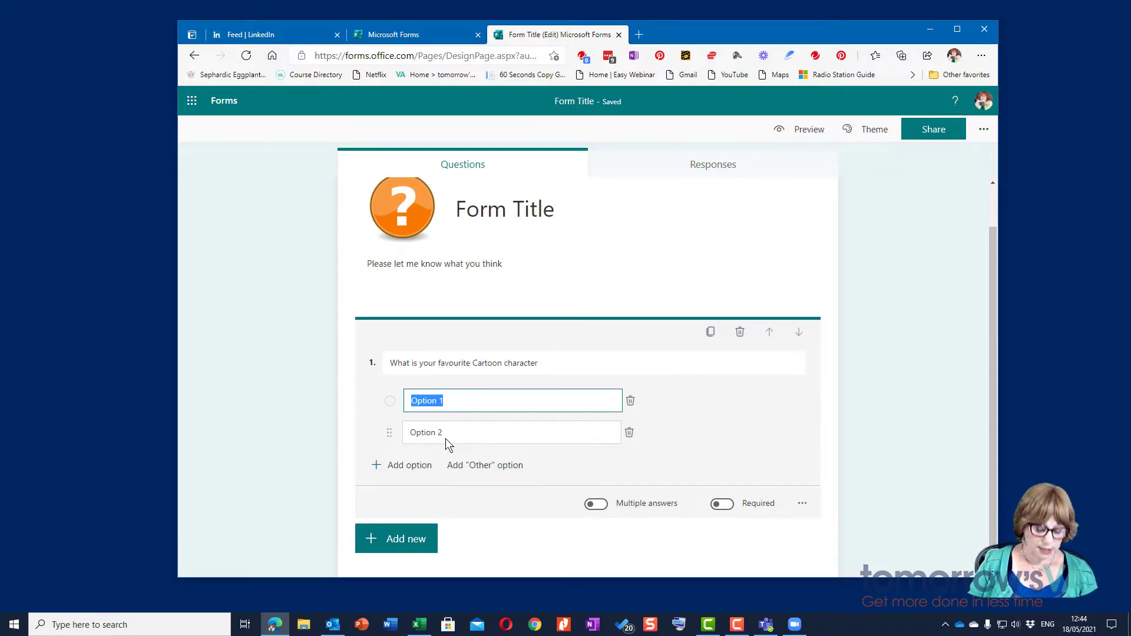
{"action": "type", "text": "Fred D"}
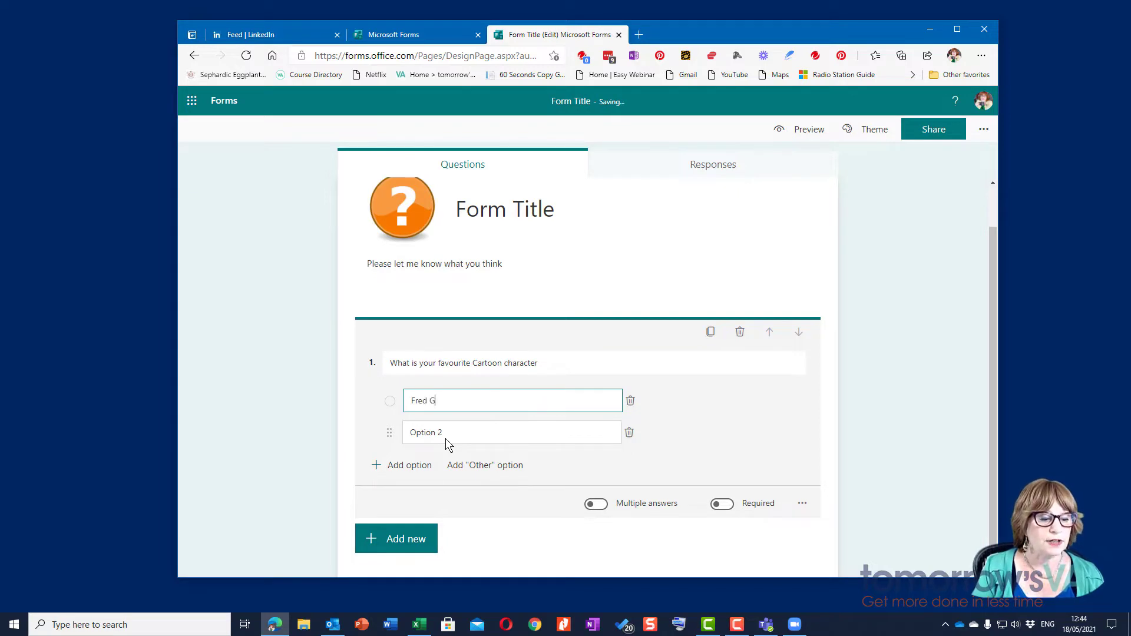
{"action": "key", "text": "BackSpace"}
{"action": "type", "text": "Flintstone"}
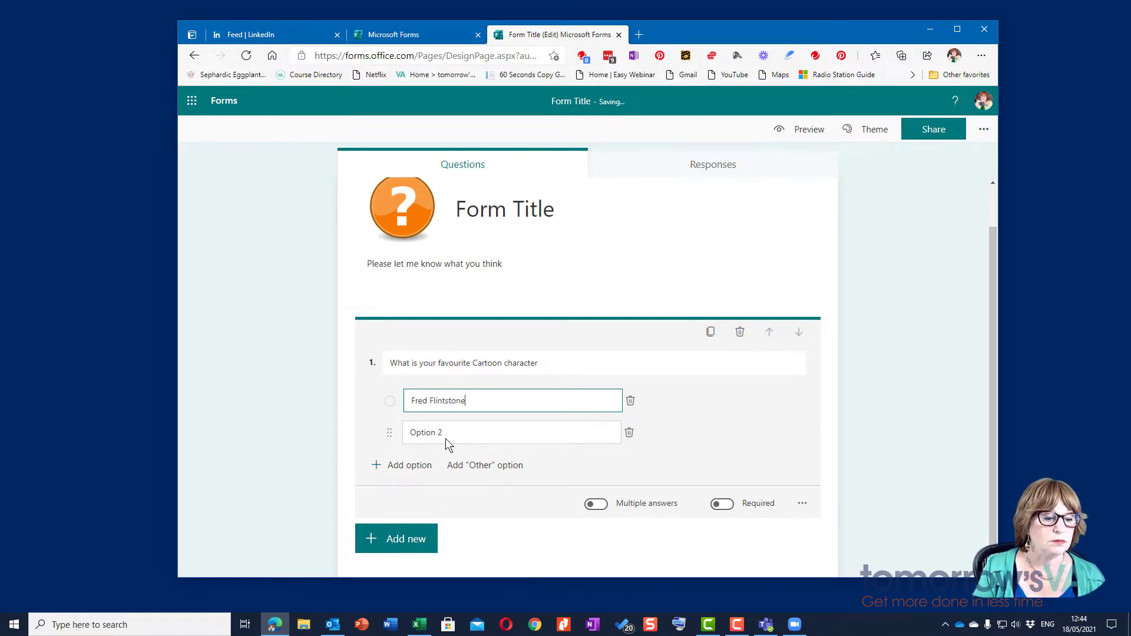
{"action": "key", "text": "Tab"}
{"action": "left_click", "coordinate": [442, 439]}
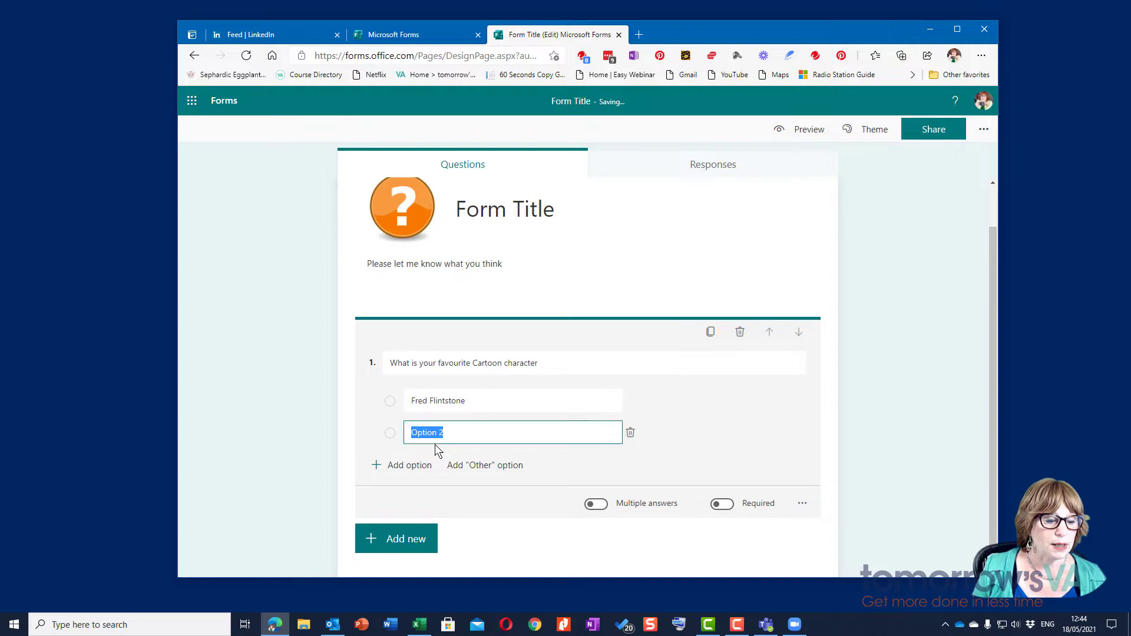
{"action": "type", "text": "Barney Ru"}
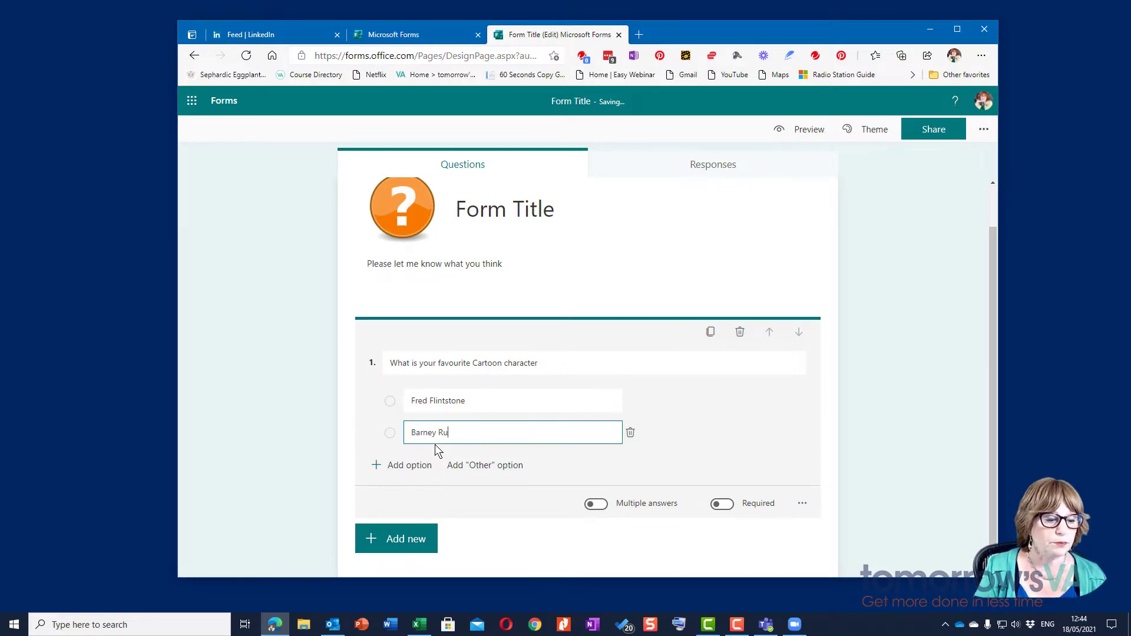
{"action": "type", "text": "bbo"}
{"action": "type", "text": "le"}
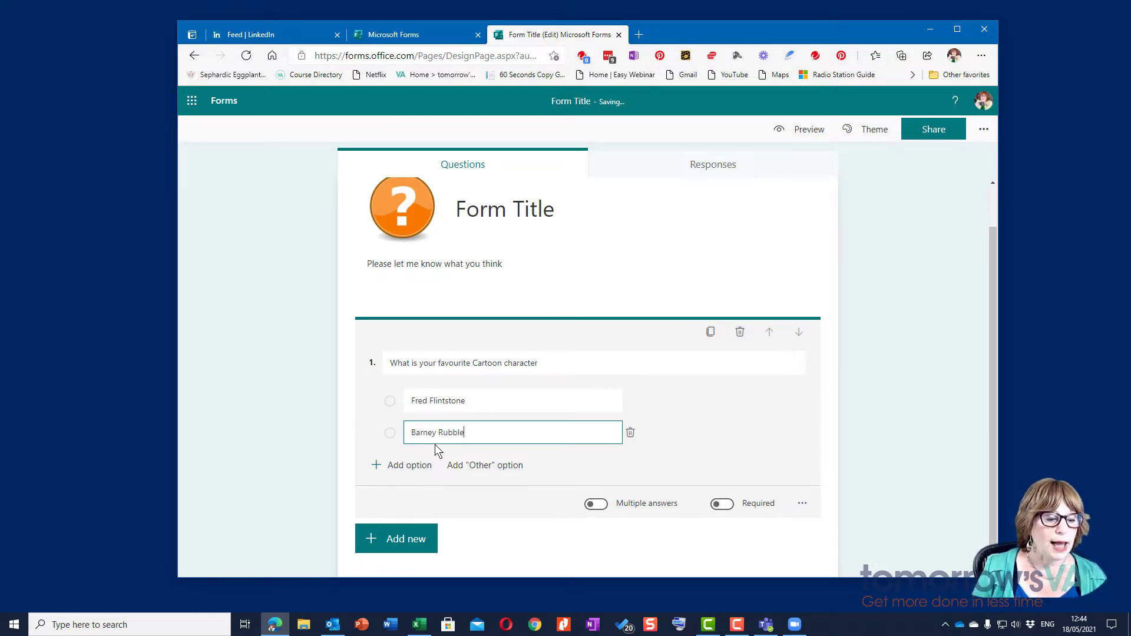
Step: Add a third choice, Dick Dastardly, and check the question's extra settings without changes
{"action": "left_click", "coordinate": [421, 471]}
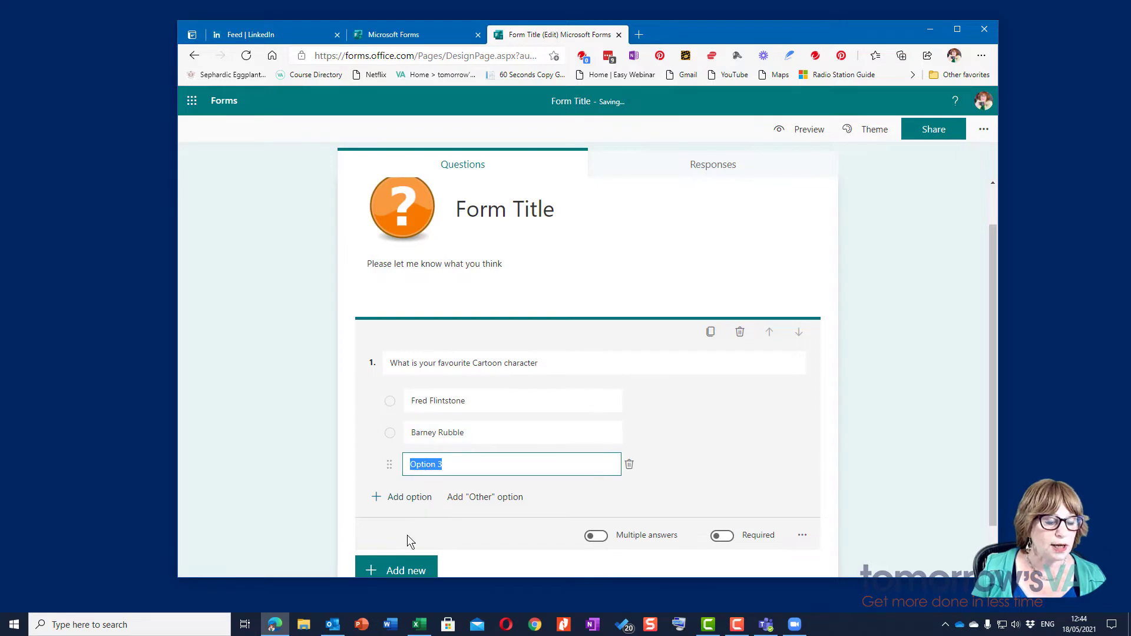
{"action": "type", "text": "Dick Dast"}
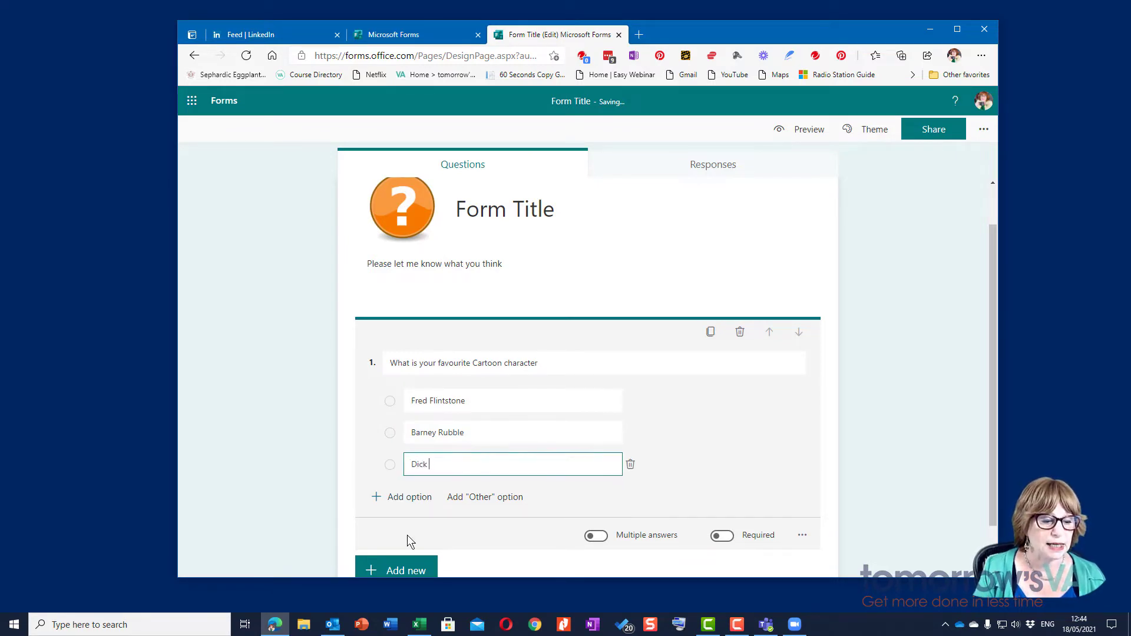
{"action": "type", "text": "ardly"}
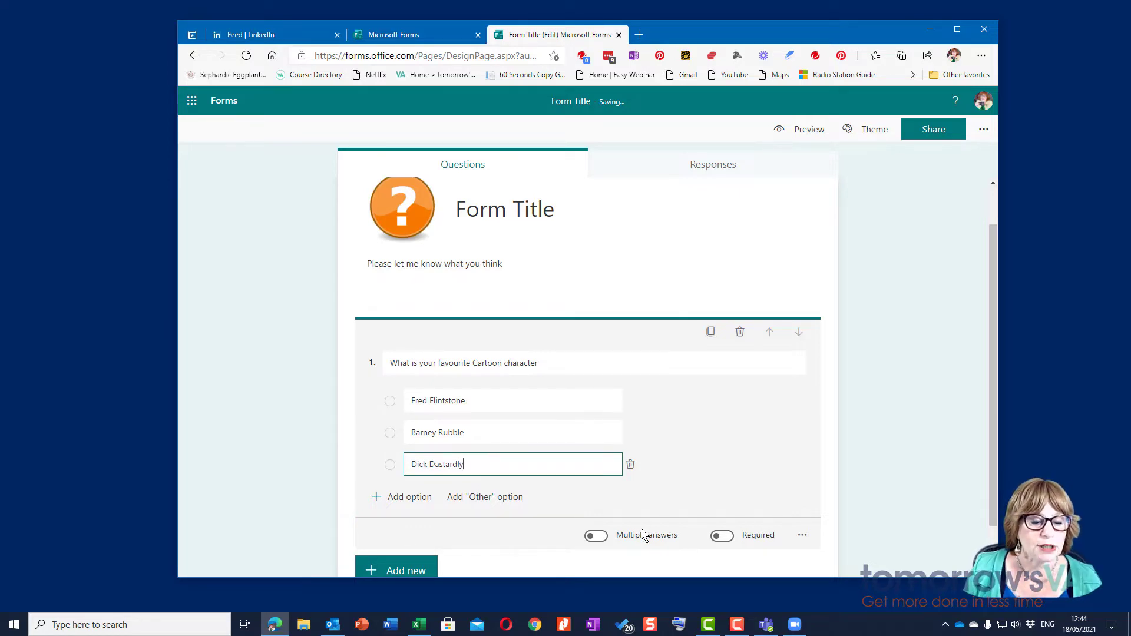
{"action": "scroll", "coordinate": [645, 536], "scroll_direction": "down", "scroll_amount": 1}
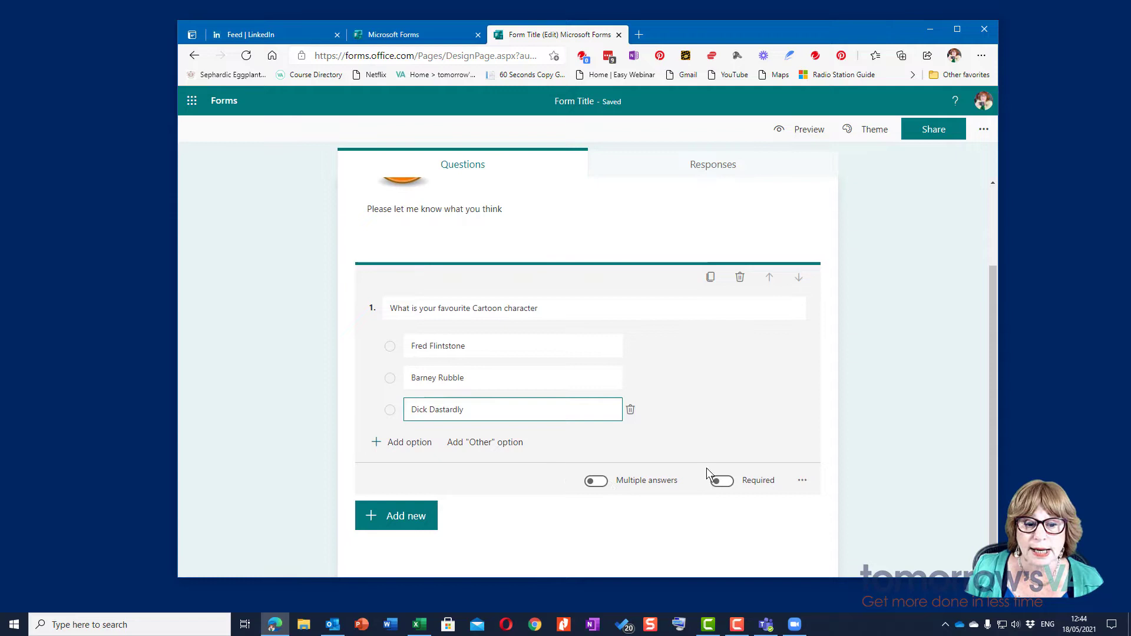
{"action": "left_click", "coordinate": [803, 482]}
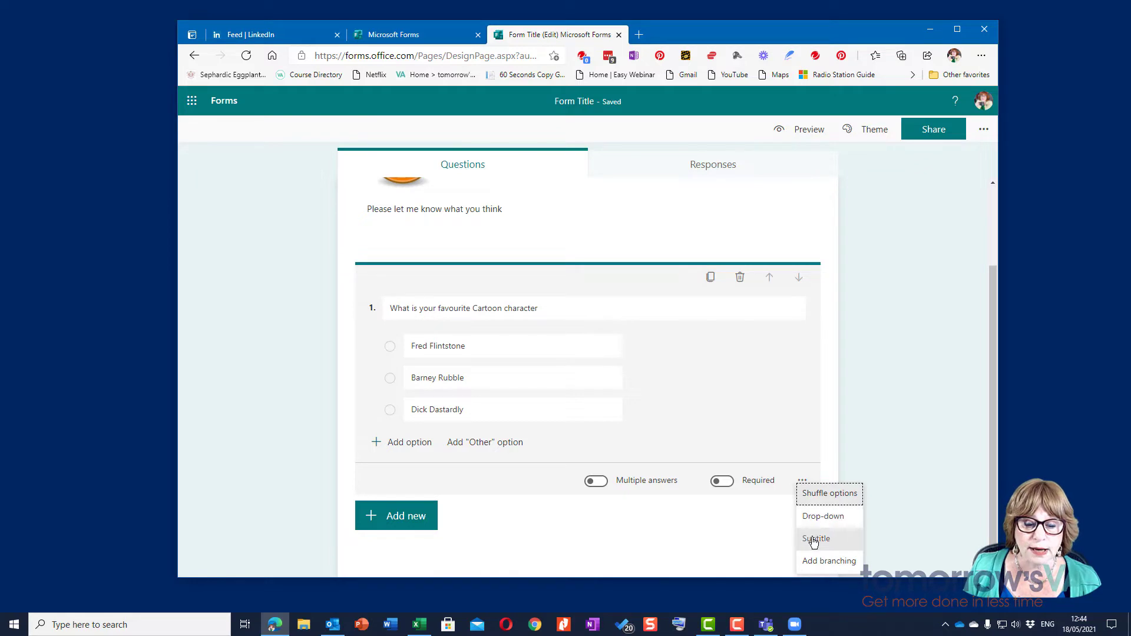
{"action": "left_click", "coordinate": [707, 531]}
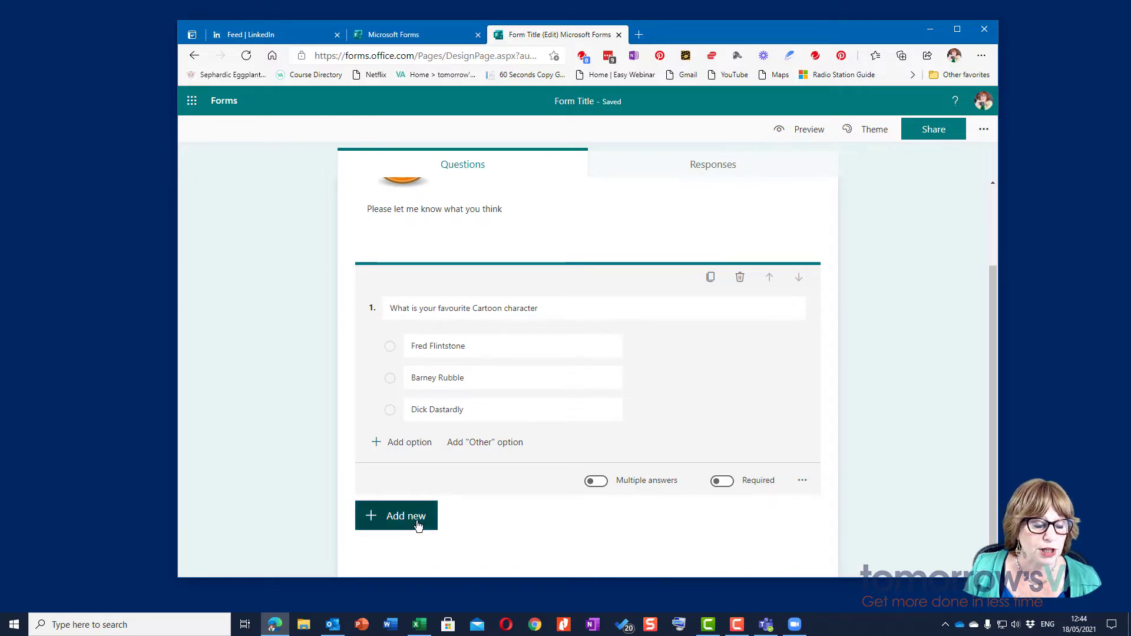
Step: Add three text questions: First Name, Last Name and Email Address
{"action": "left_click", "coordinate": [419, 526]}
{"action": "left_click", "coordinate": [486, 521]}
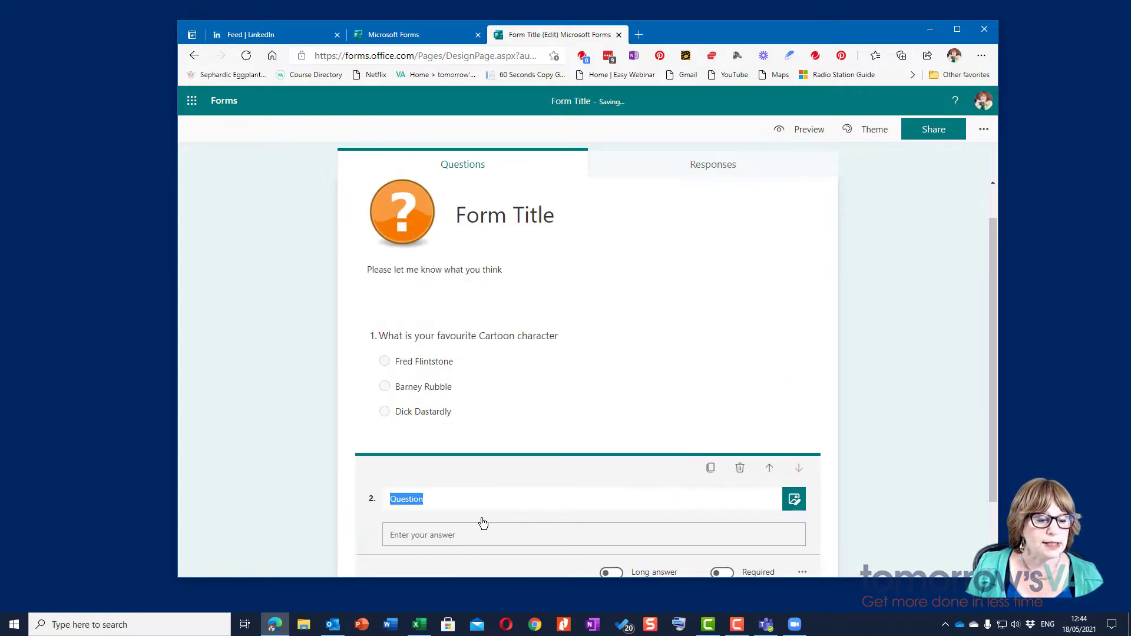
{"action": "type", "text": "First N"}
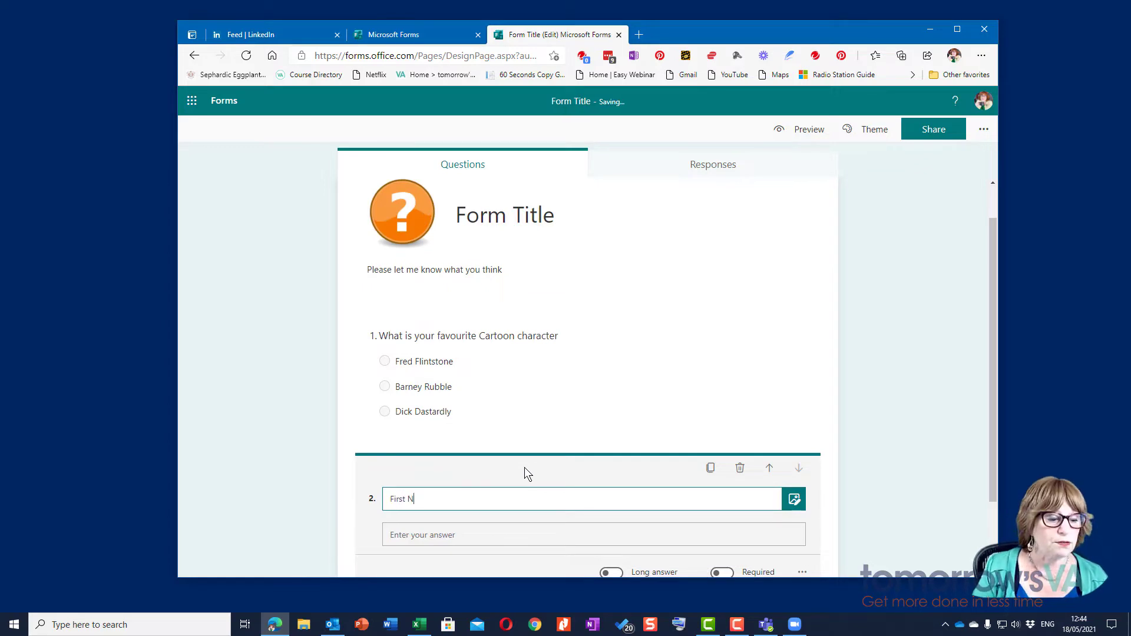
{"action": "type", "text": "ame"}
{"action": "scroll", "coordinate": [517, 485], "scroll_direction": "down", "scroll_amount": 2}
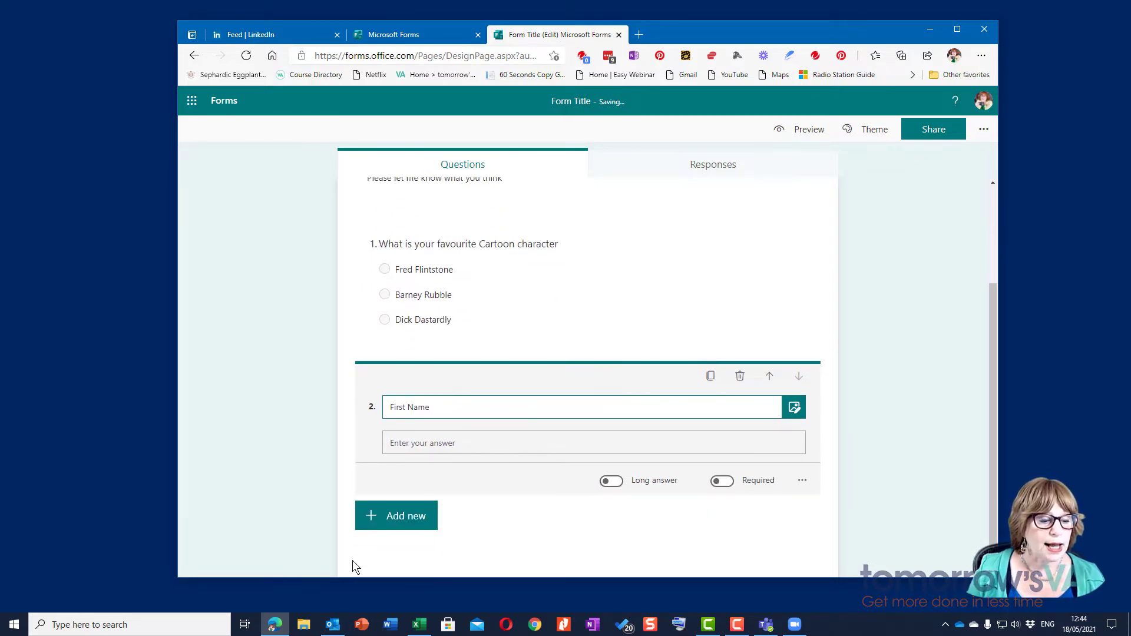
{"action": "left_click", "coordinate": [394, 516]}
{"action": "left_click", "coordinate": [498, 516]}
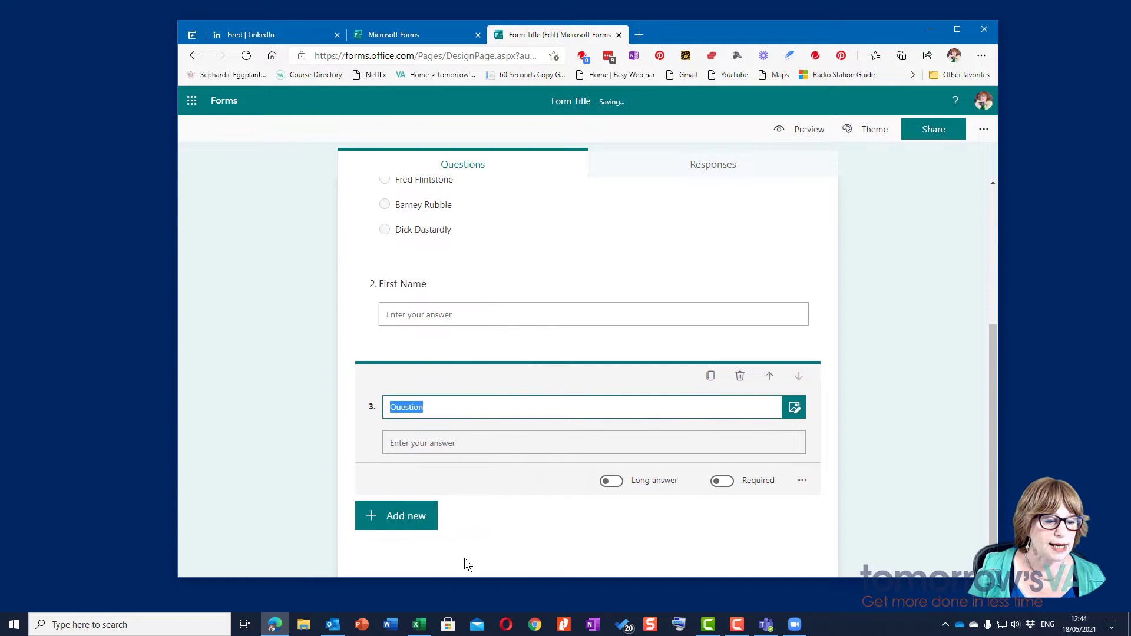
{"action": "type", "text": "Last Name"}
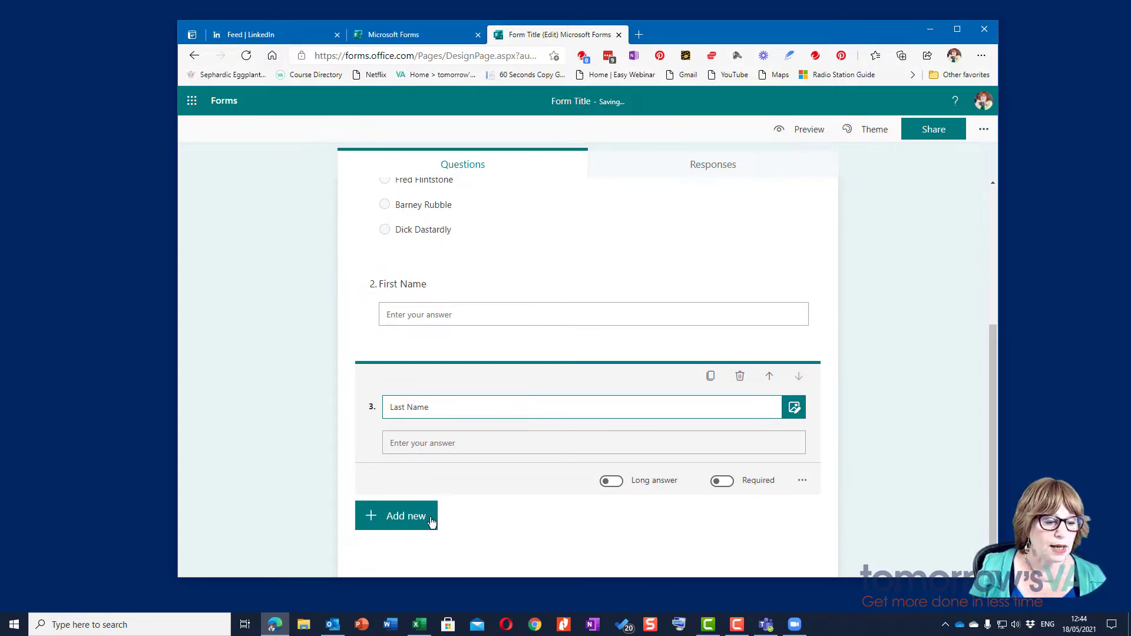
{"action": "left_click", "coordinate": [422, 516]}
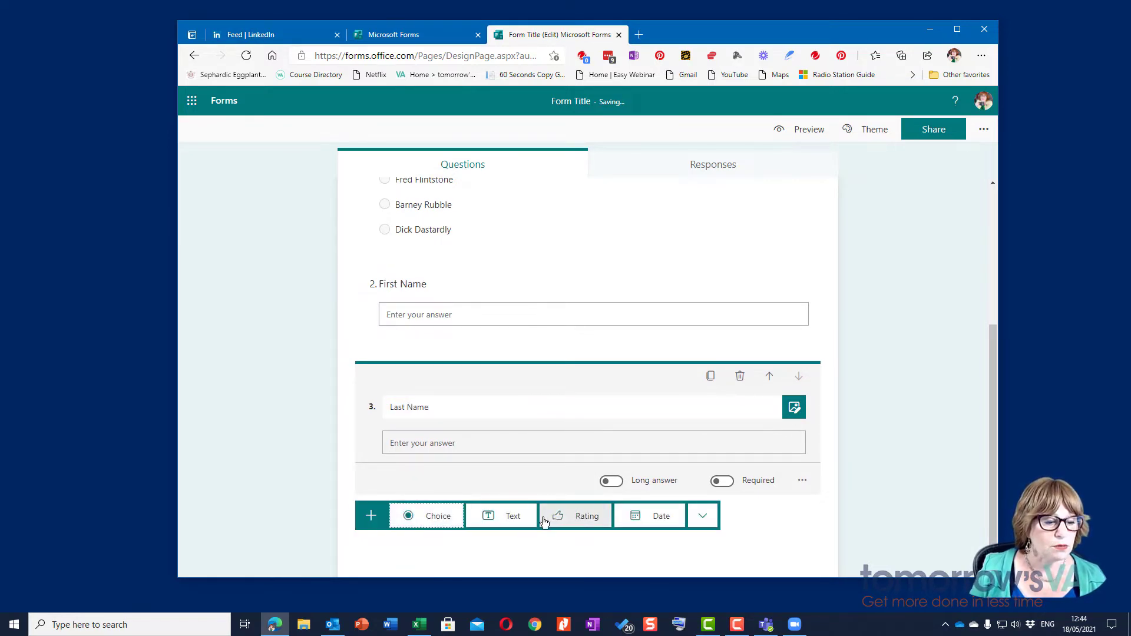
{"action": "left_click", "coordinate": [508, 521]}
{"action": "type", "text": "Em"}
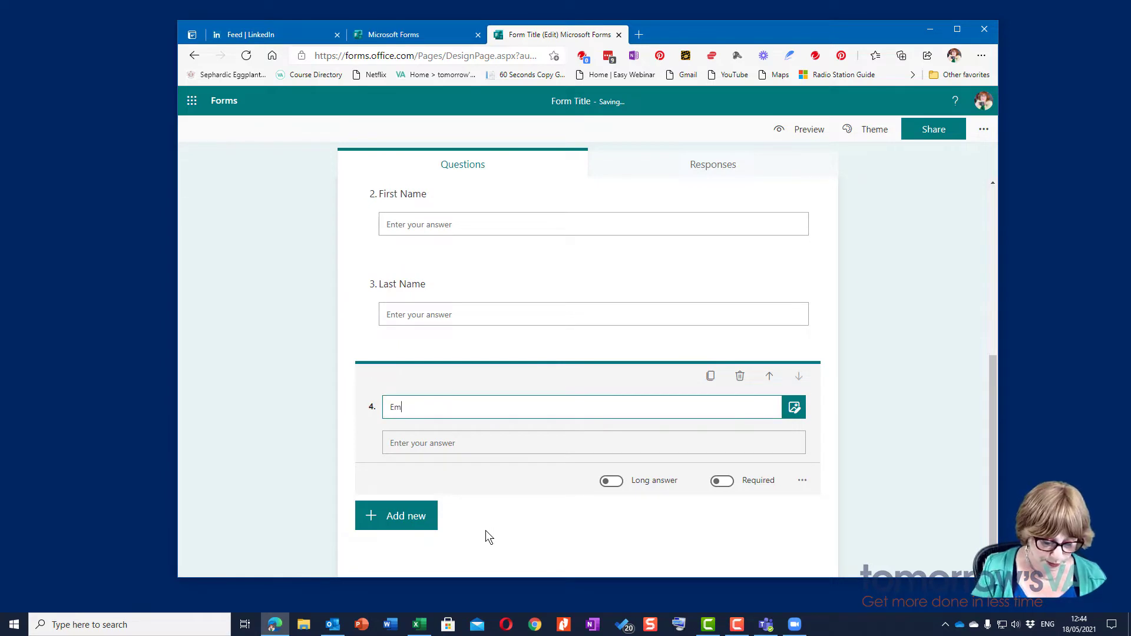
{"action": "type", "text": "ail Address"}
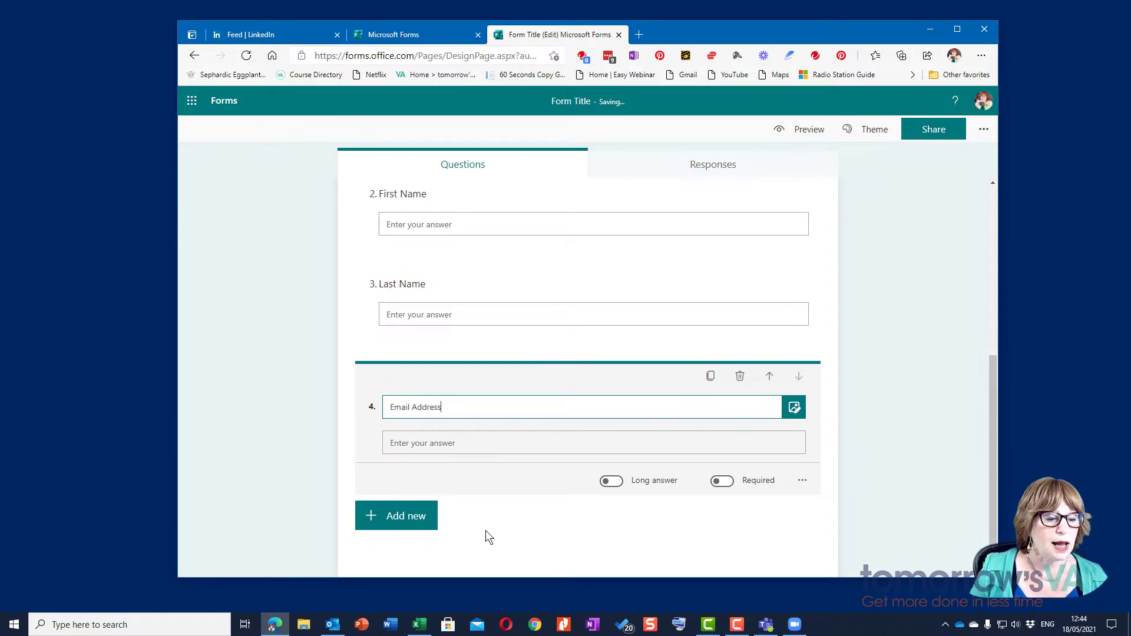
Step: Move the cartoon question down below Email Address so it becomes question 4
{"action": "scroll", "coordinate": [485, 277], "scroll_direction": "up", "scroll_amount": 4}
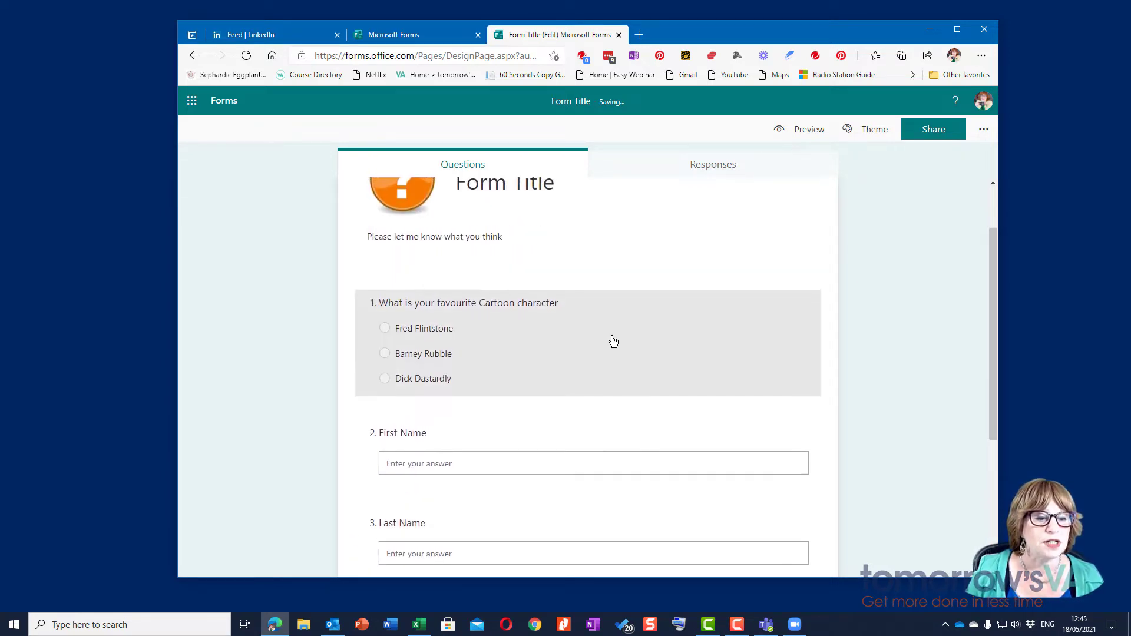
{"action": "left_click", "coordinate": [698, 336]}
{"action": "left_click", "coordinate": [799, 301]}
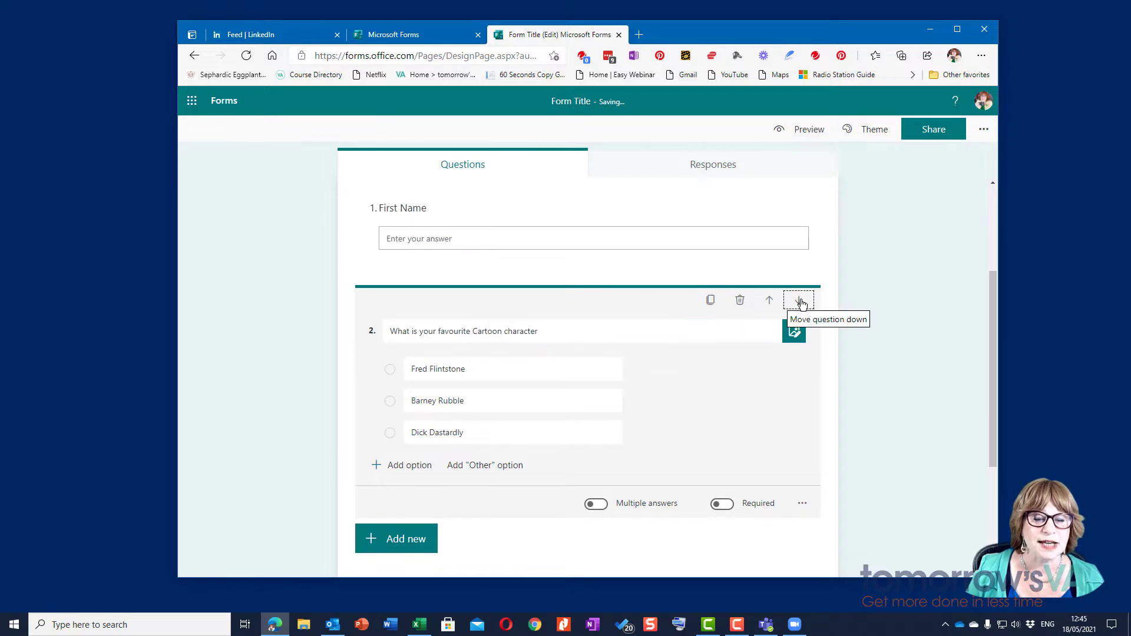
{"action": "left_click", "coordinate": [800, 301]}
{"action": "left_click", "coordinate": [801, 301]}
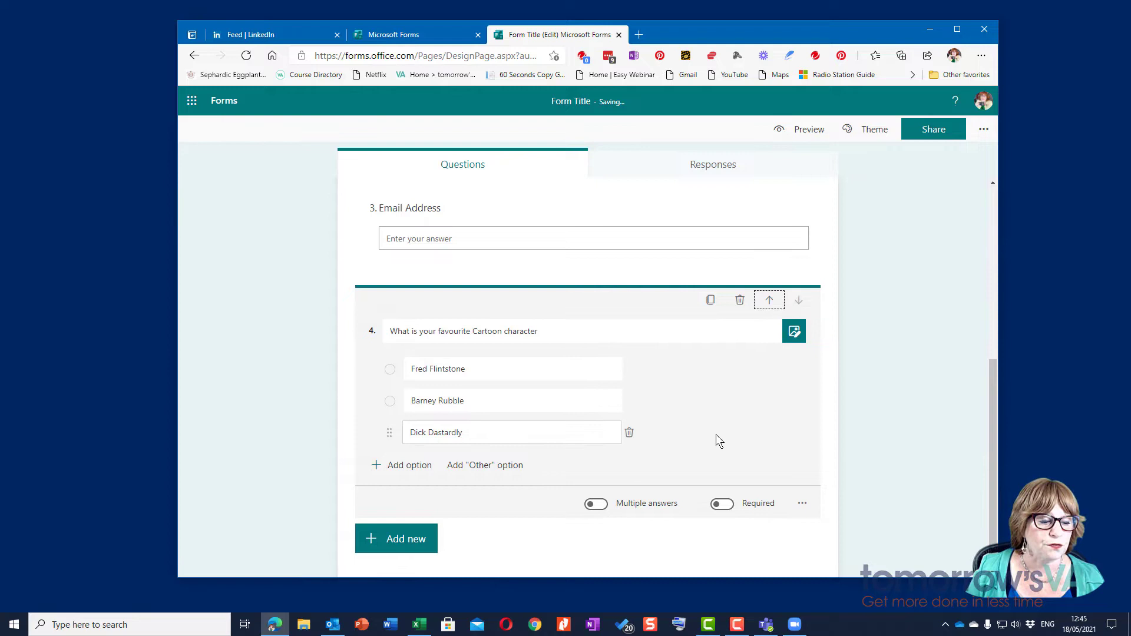
{"action": "left_click", "coordinate": [420, 516]}
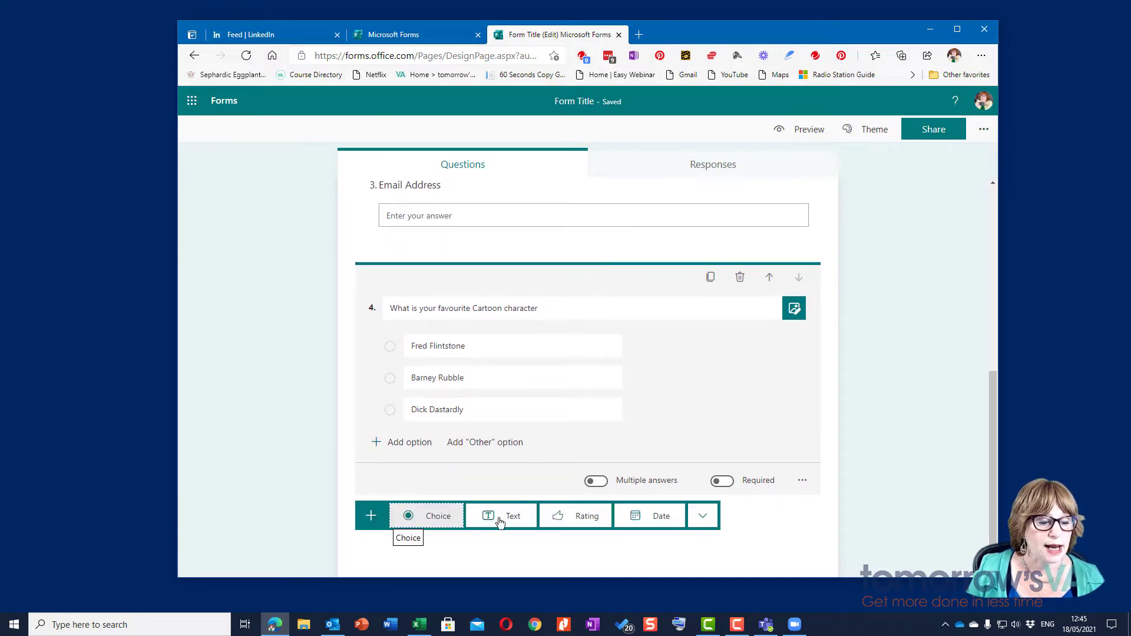
Step: Add a rating question 'What is your opinion of Chocolate?' with 10 levels shown as stars
{"action": "left_click", "coordinate": [584, 516]}
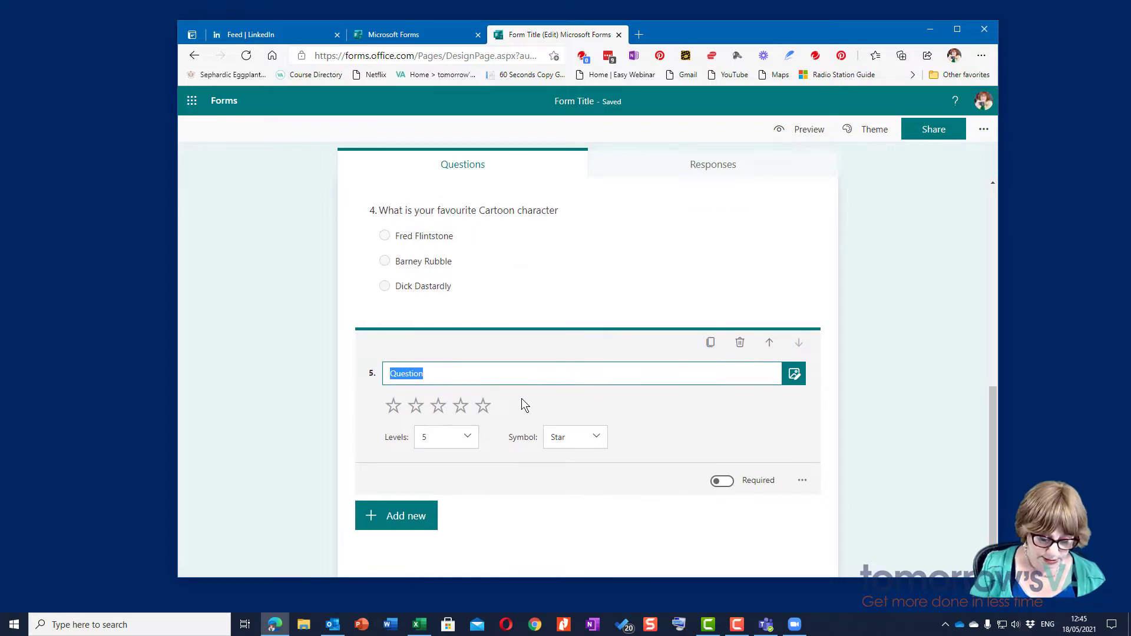
{"action": "type", "text": "What is"}
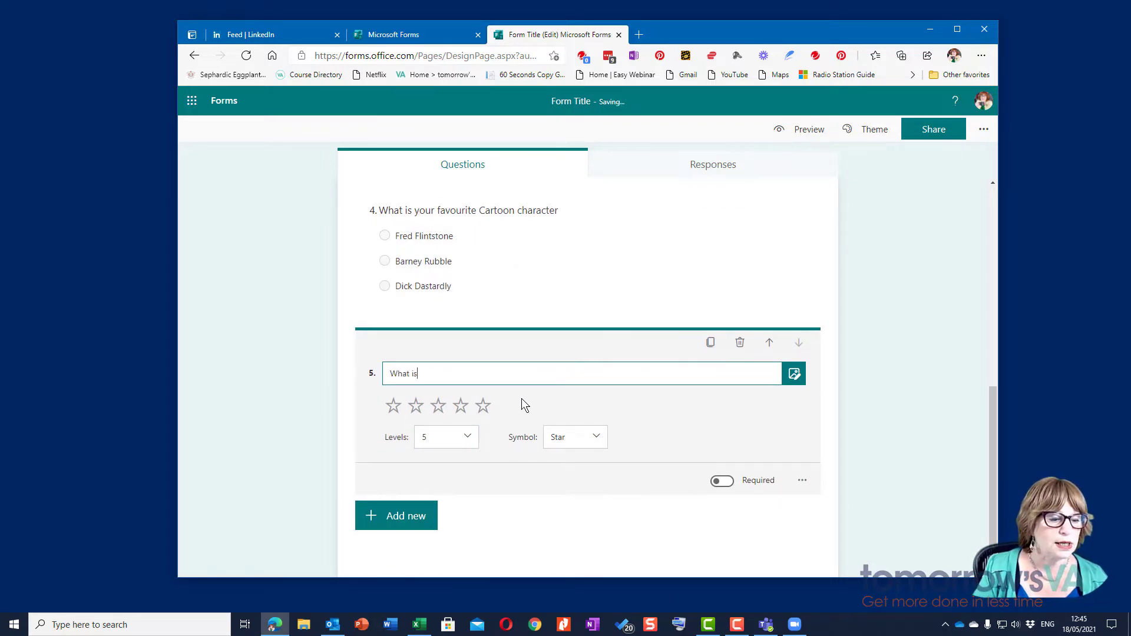
{"action": "type", "text": " your opi"}
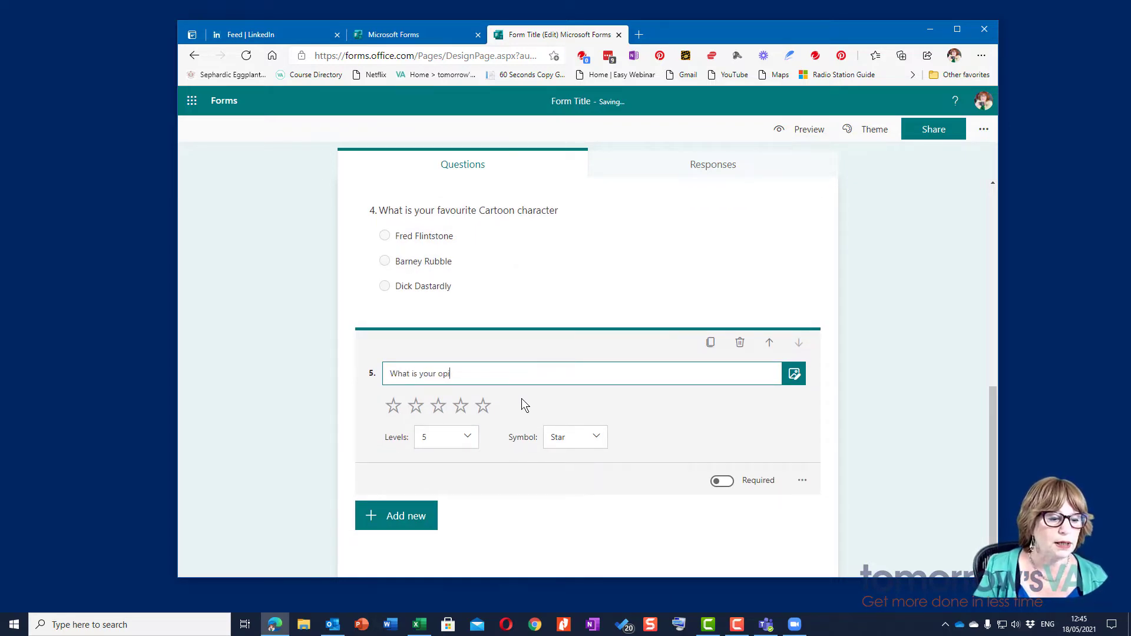
{"action": "type", "text": "nion of Chocolate?"}
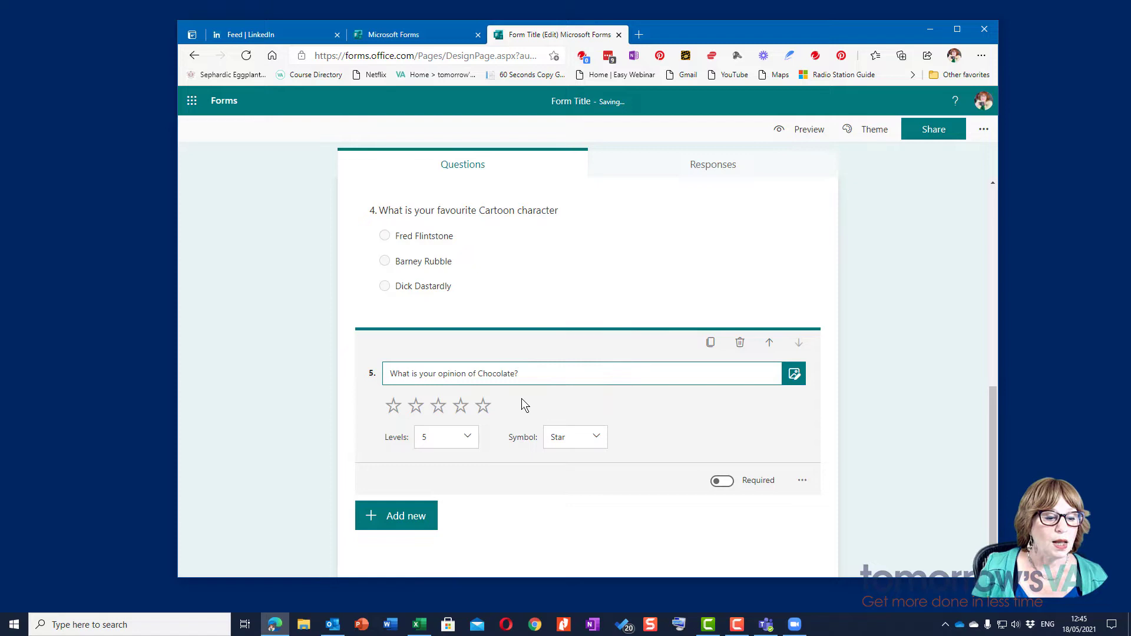
{"action": "left_click", "coordinate": [453, 436]}
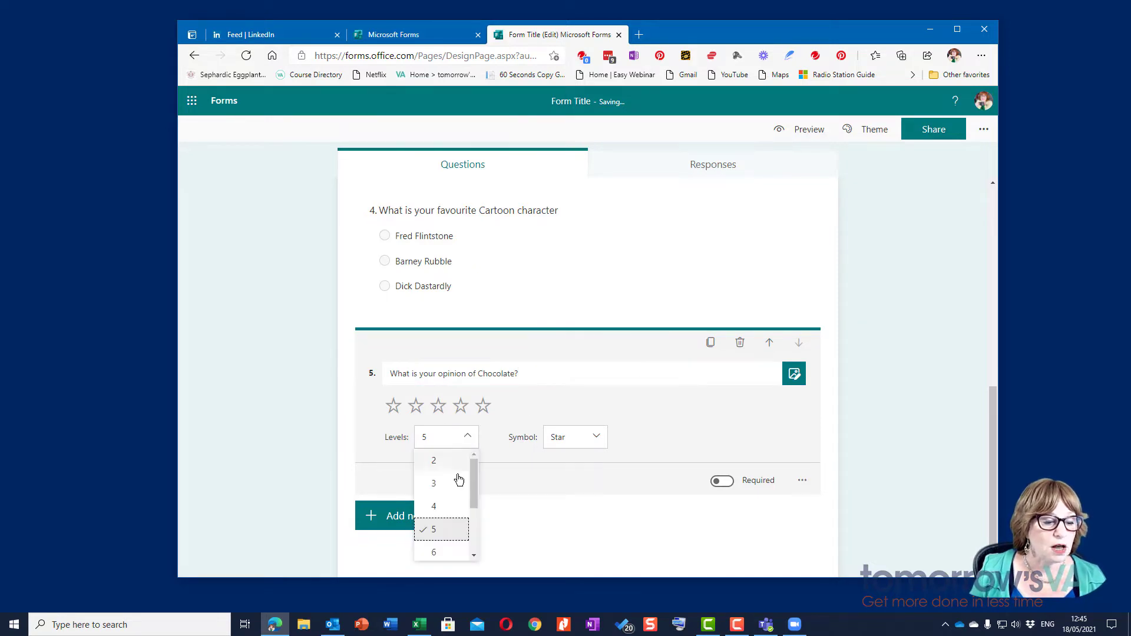
{"action": "left_click_drag", "start_coordinate": [474, 486], "coordinate": [479, 558]}
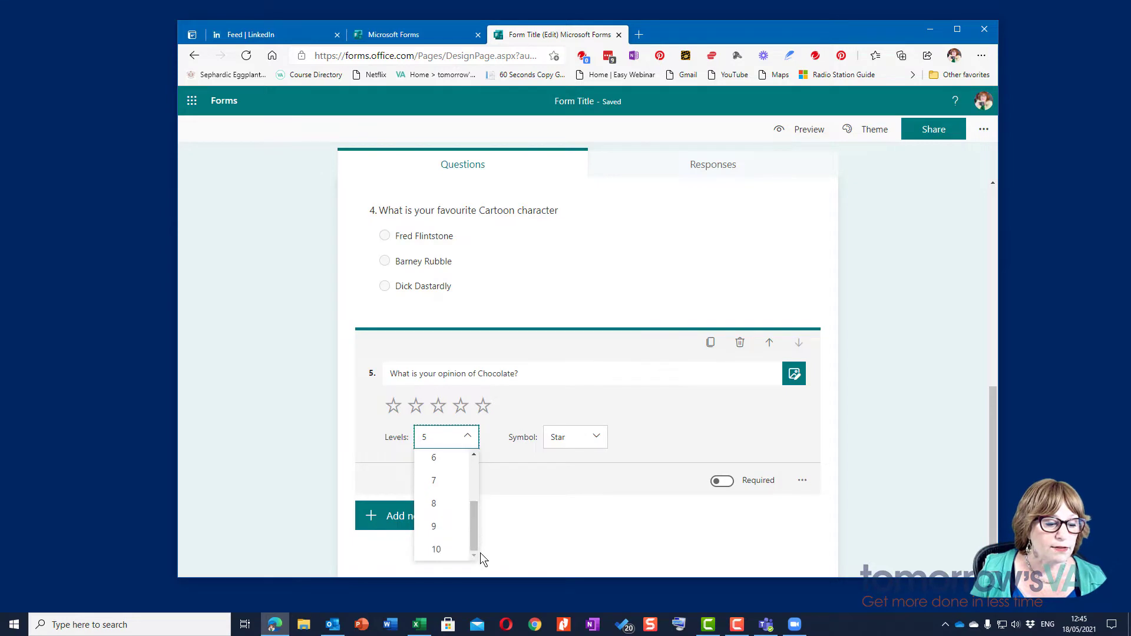
{"action": "left_click", "coordinate": [451, 549]}
{"action": "left_click", "coordinate": [596, 436]}
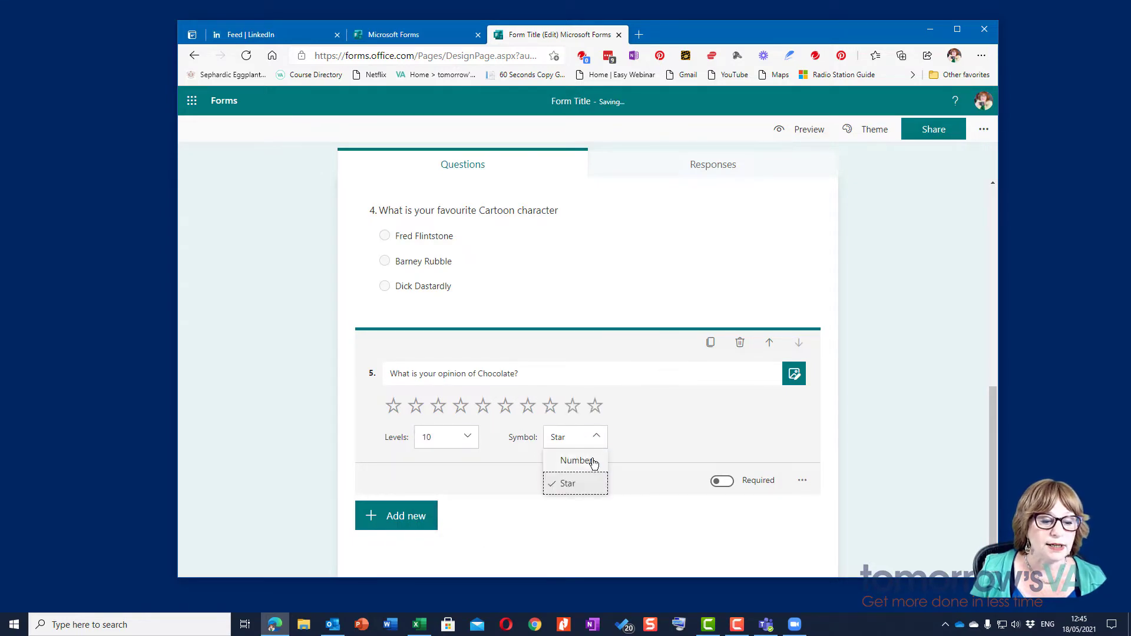
{"action": "left_click", "coordinate": [593, 462]}
{"action": "left_click", "coordinate": [596, 450]}
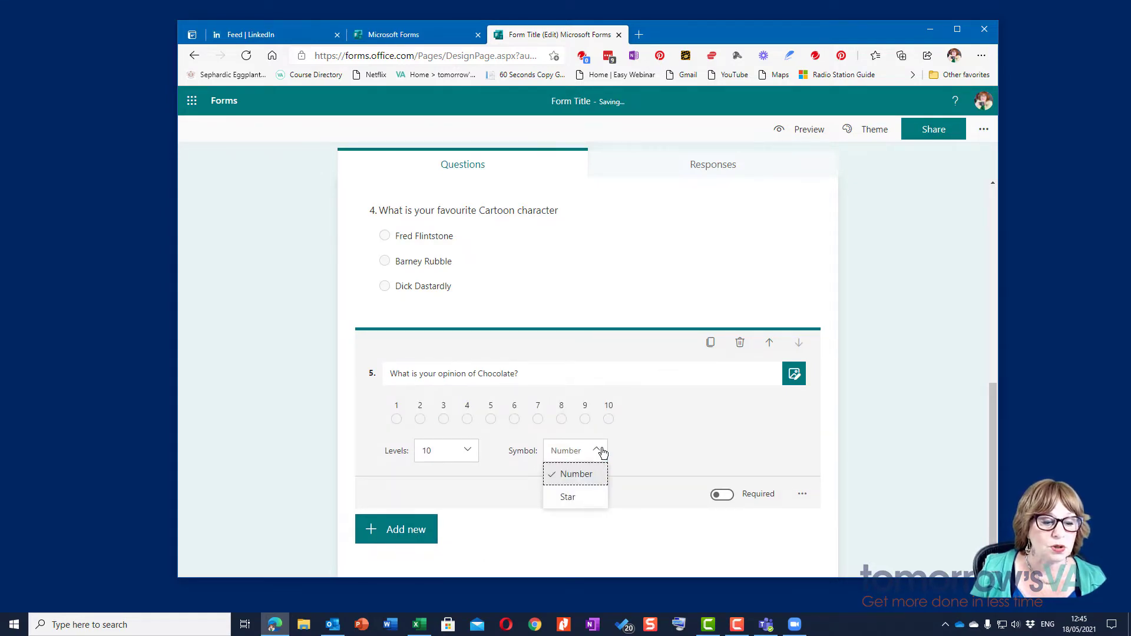
{"action": "left_click", "coordinate": [587, 499]}
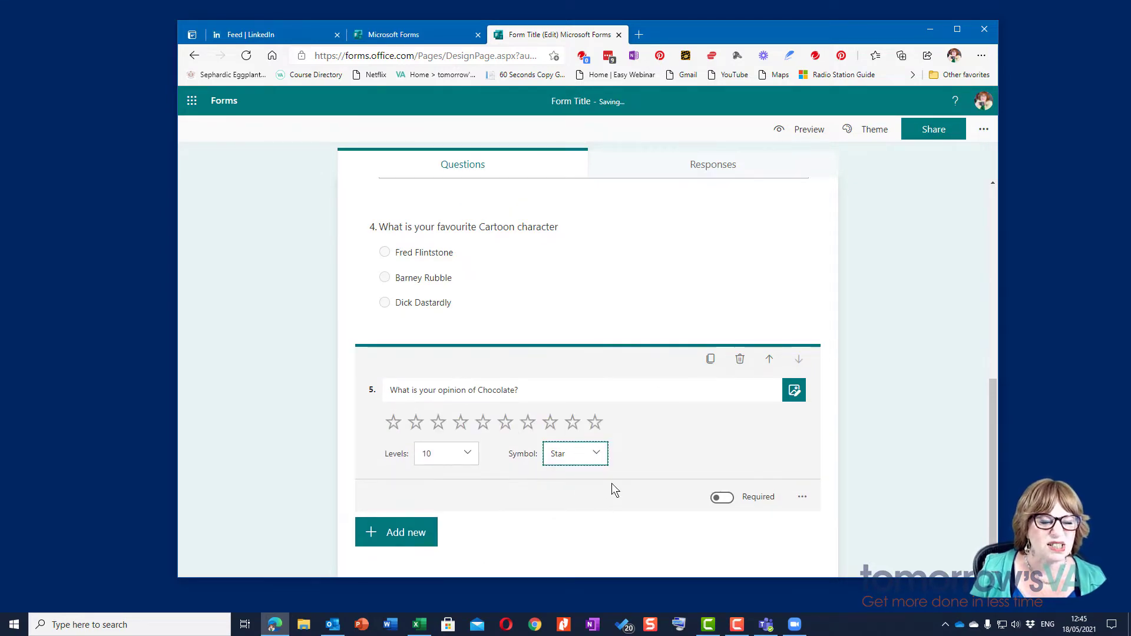
Step: Add a Date question as question 6, then delete it
{"action": "left_click", "coordinate": [428, 515]}
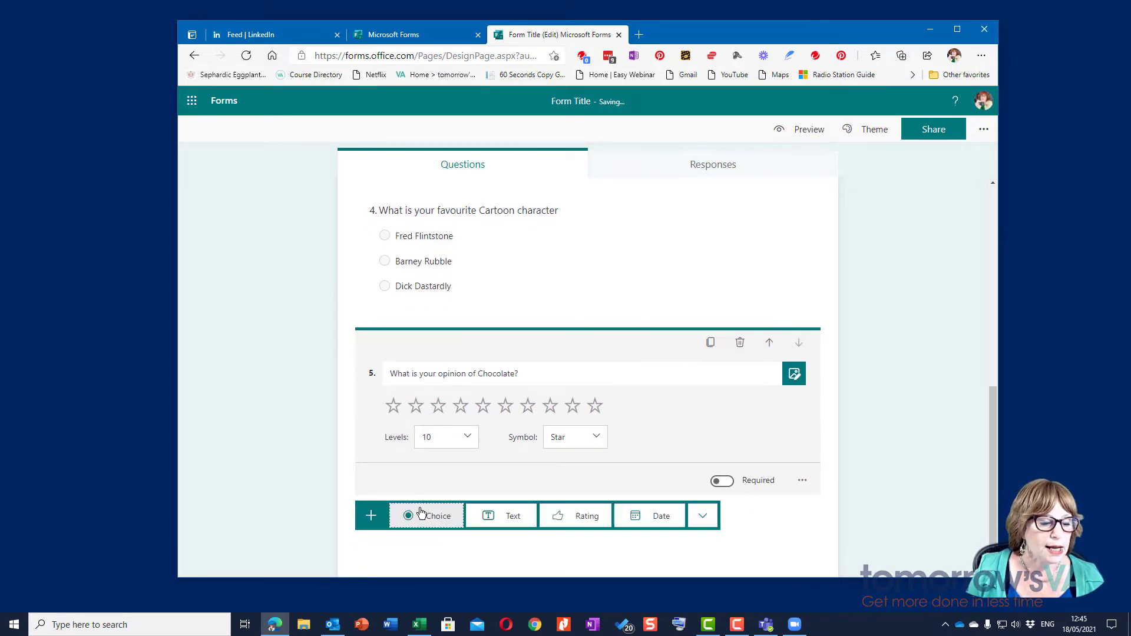
{"action": "left_click", "coordinate": [654, 518]}
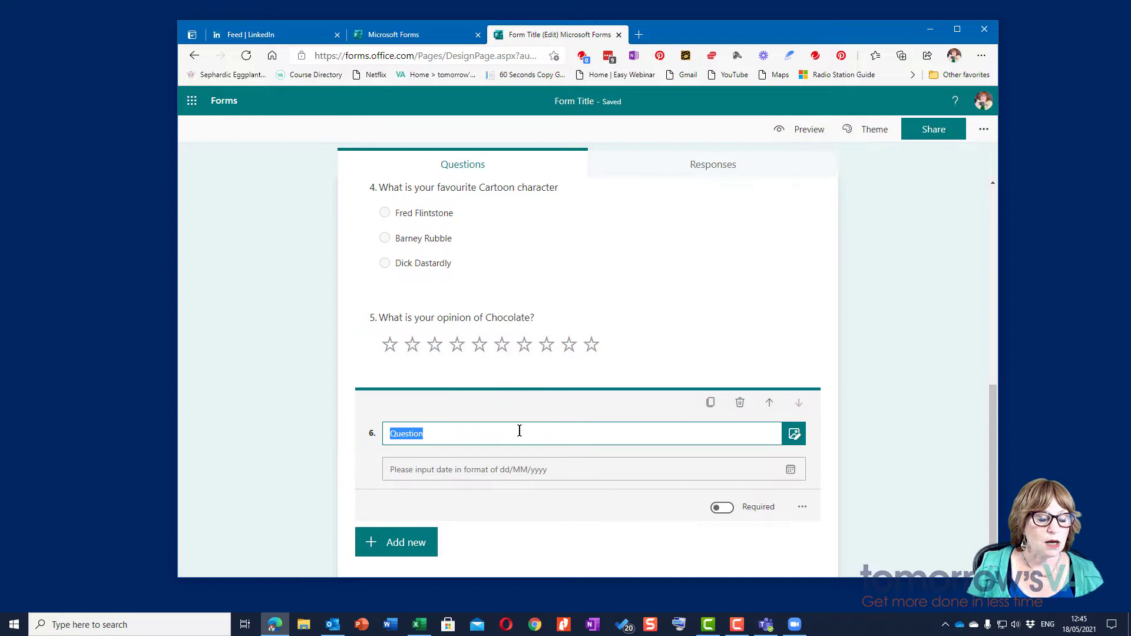
{"action": "left_click", "coordinate": [741, 405]}
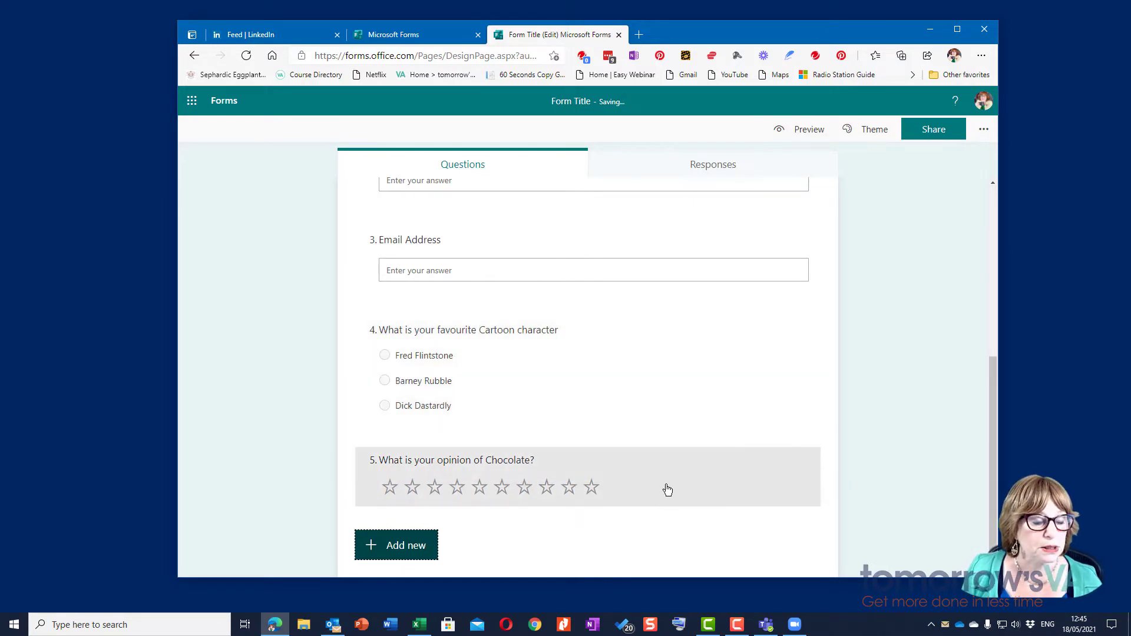
Step: Add a Likert question titled 'How much do you like Alcolhol?'
{"action": "left_click", "coordinate": [398, 546]}
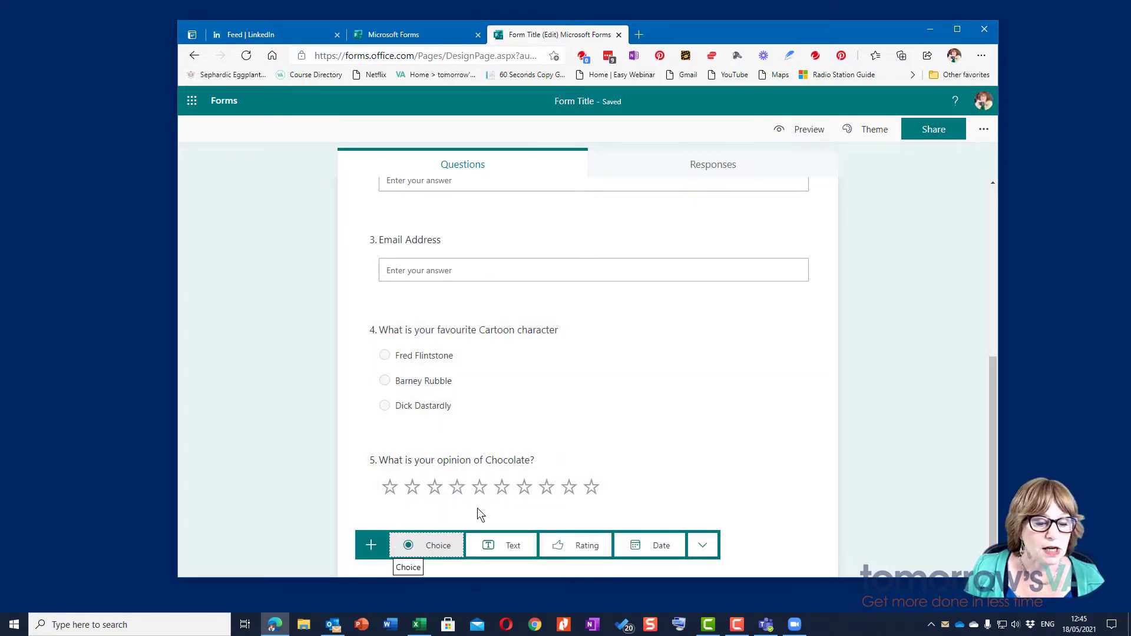
{"action": "left_click", "coordinate": [702, 545]}
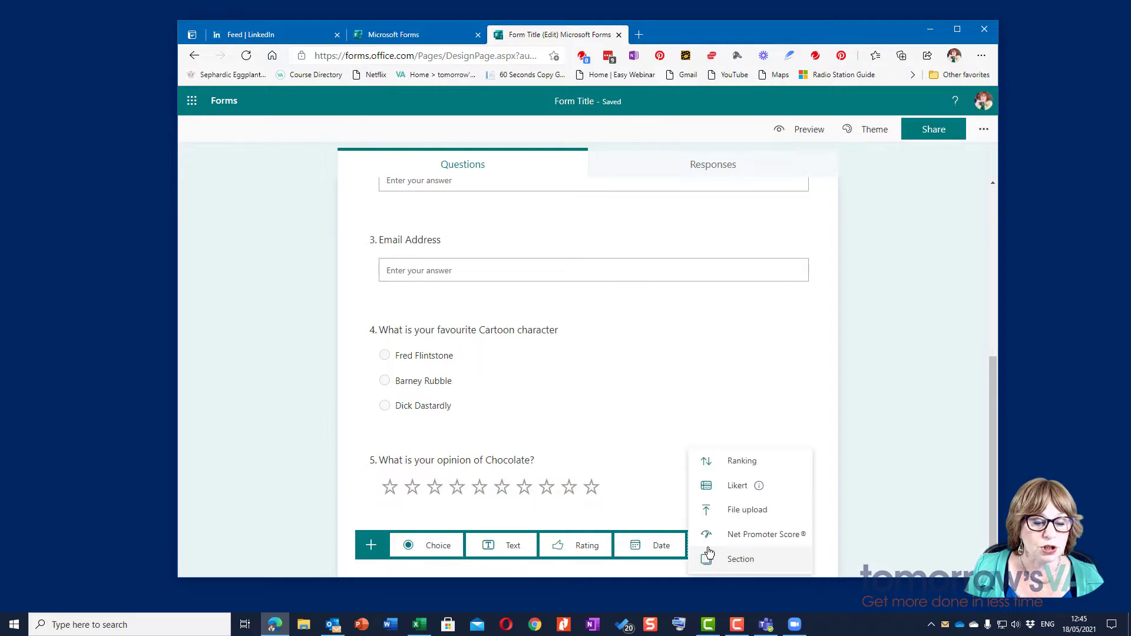
{"action": "left_click", "coordinate": [729, 485]}
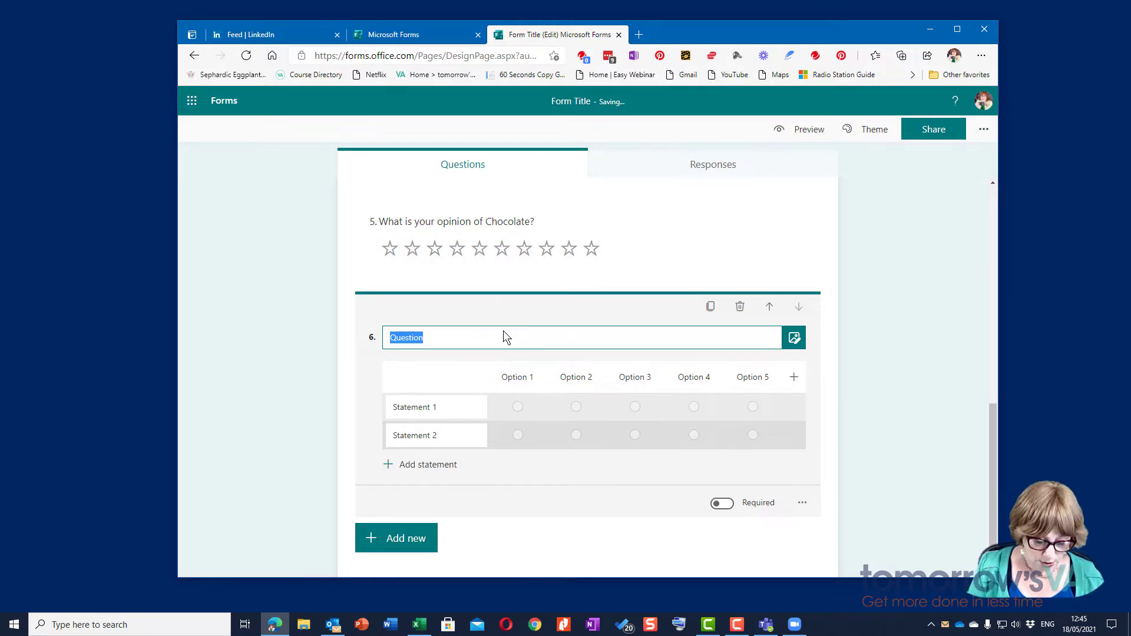
{"action": "type", "text": "H"}
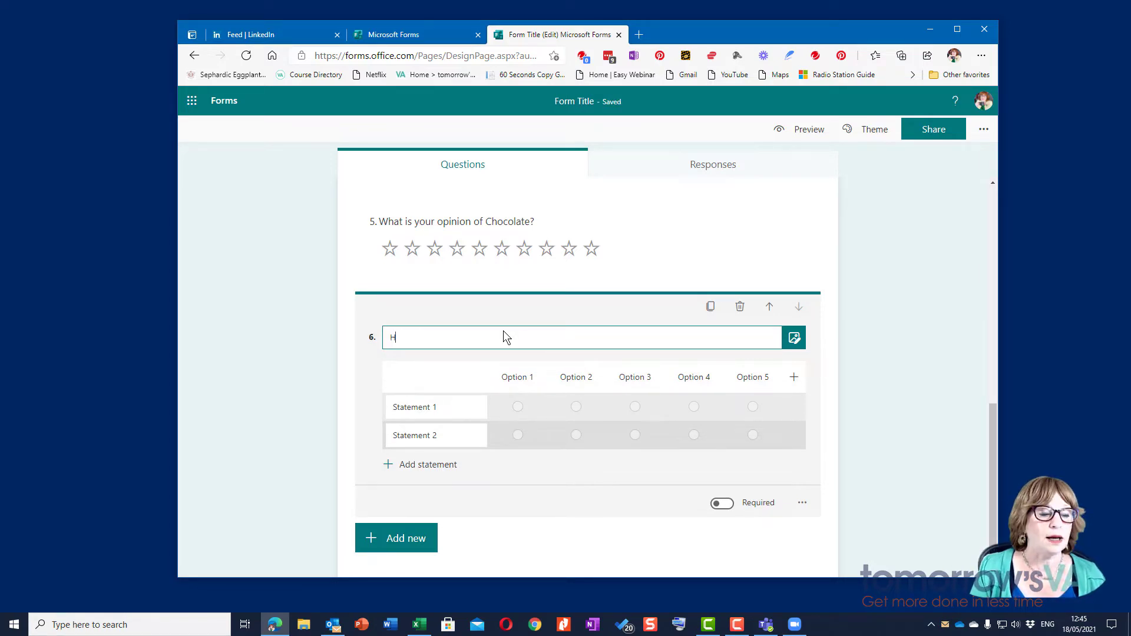
{"action": "type", "text": "ow much do you like Al"}
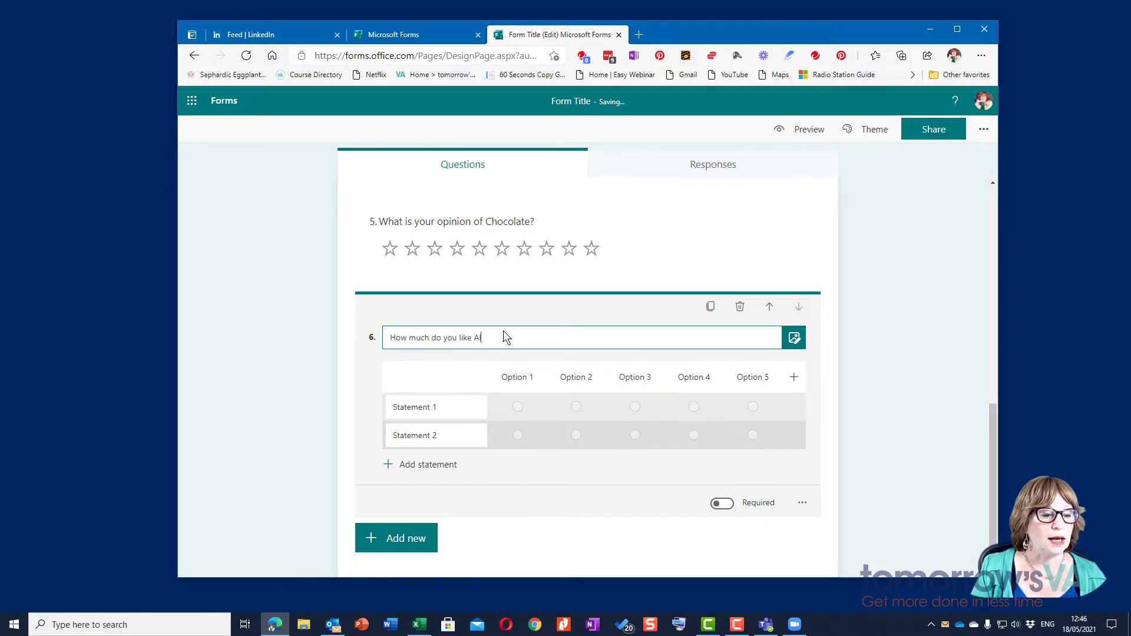
{"action": "type", "text": "colhol"}
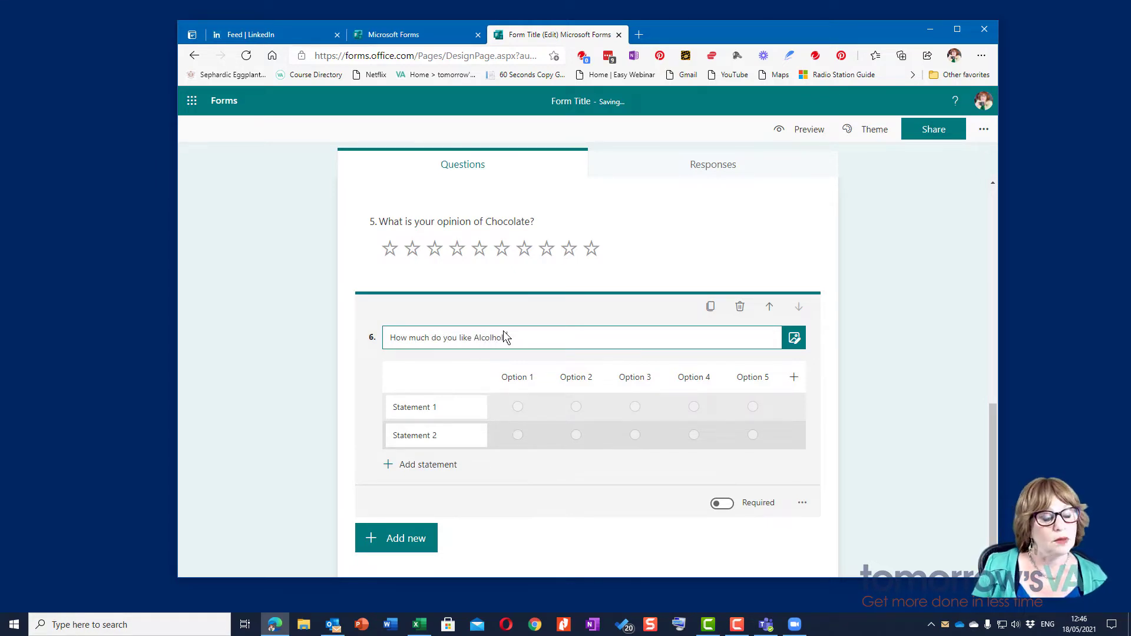
{"action": "type", "text": "?"}
Step: Rename the Likert statements to 'Very Much' and 'Not at all'
{"action": "left_click", "coordinate": [444, 406]}
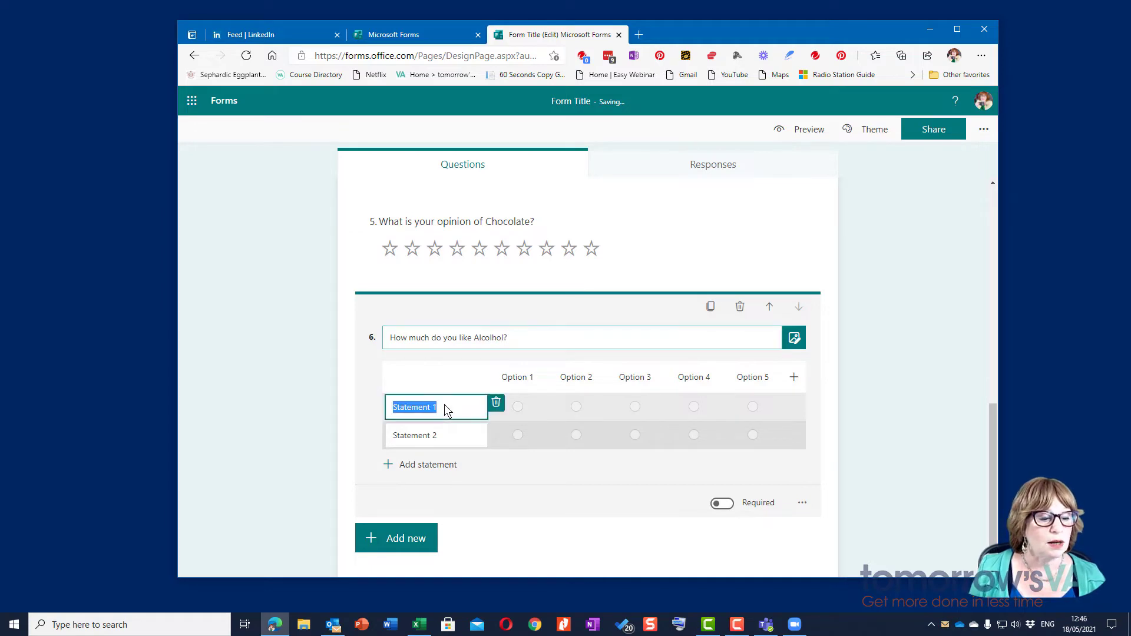
{"action": "type", "text": "Very M"}
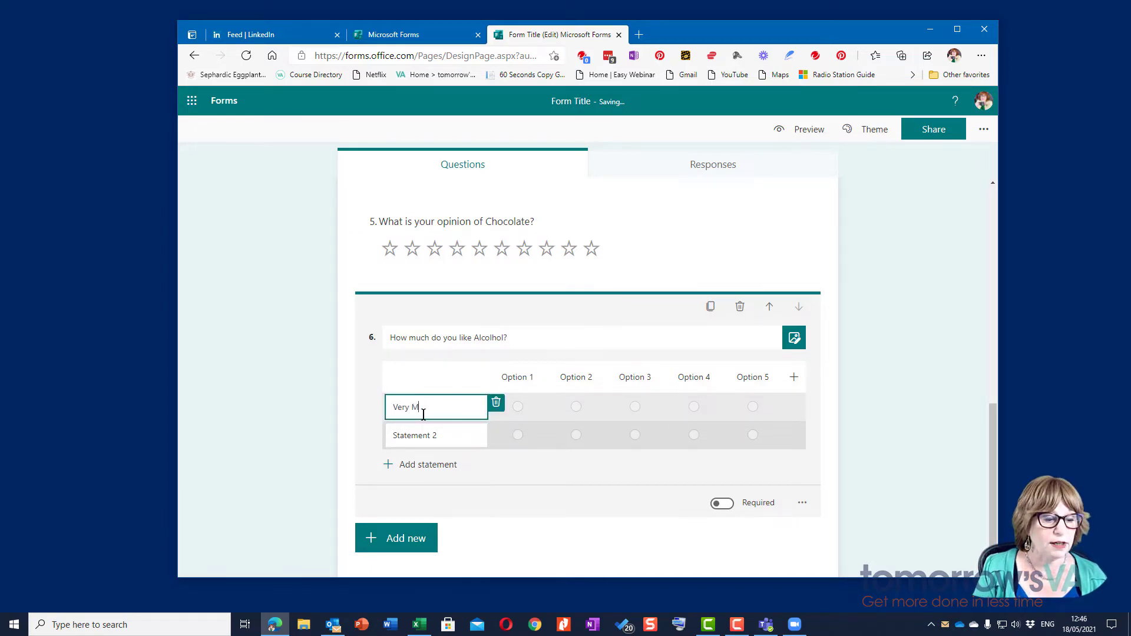
{"action": "type", "text": "uch"}
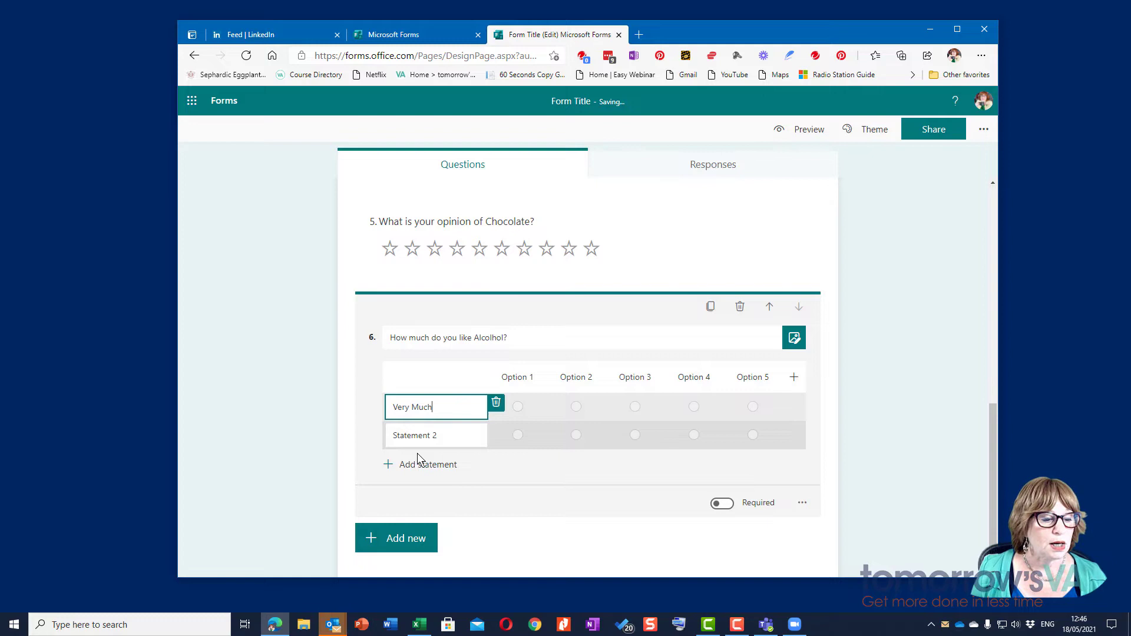
{"action": "left_click", "coordinate": [416, 435]}
{"action": "type", "text": "Not at all"}
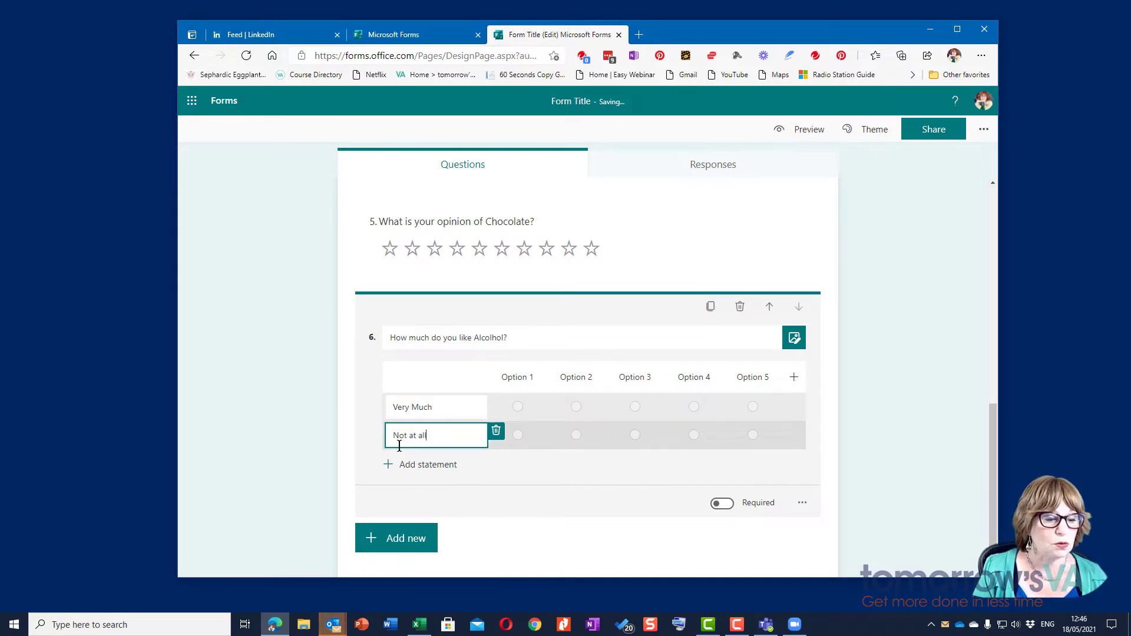
Step: Name the Likert columns Whiskey, Red Wine, White Wine and Gin
{"action": "left_click", "coordinate": [523, 374]}
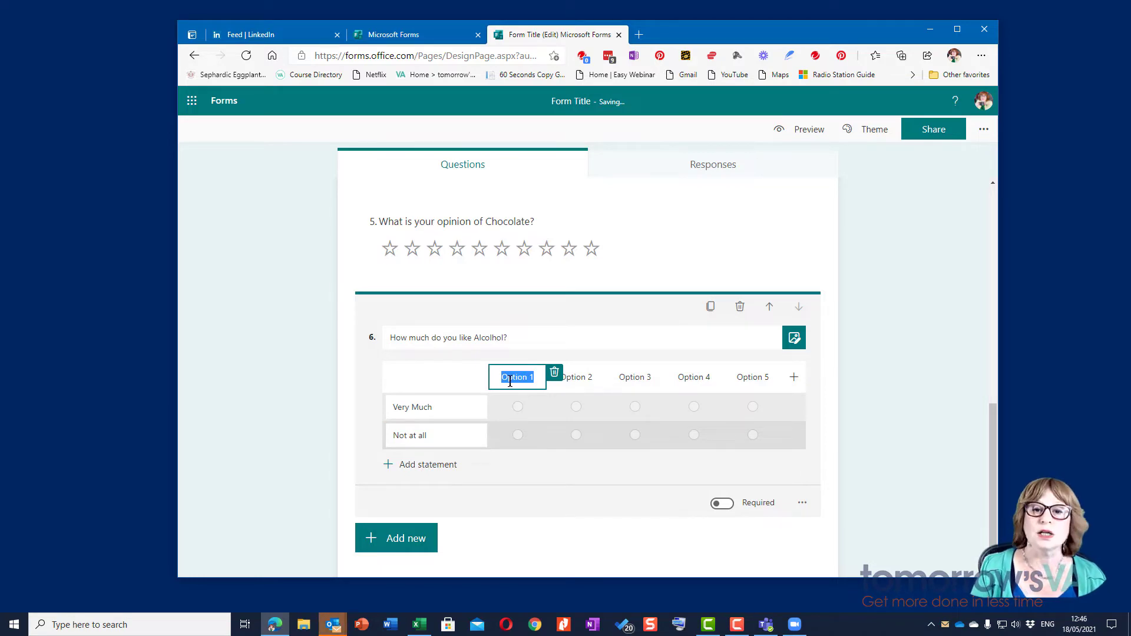
{"action": "type", "text": "Whi"}
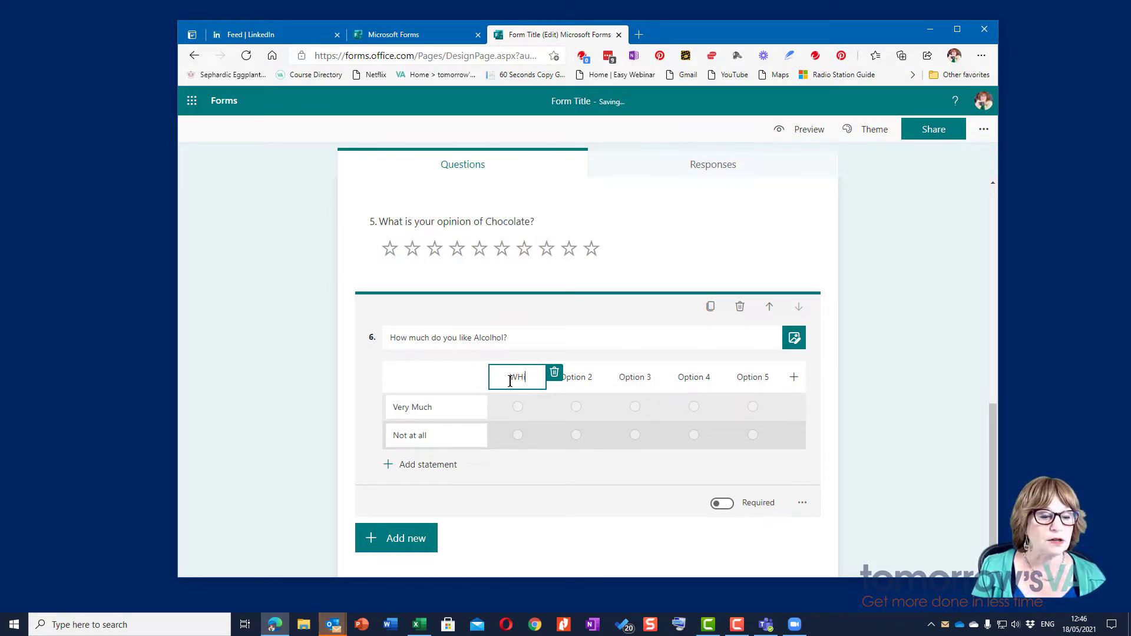
{"action": "type", "text": "skey"}
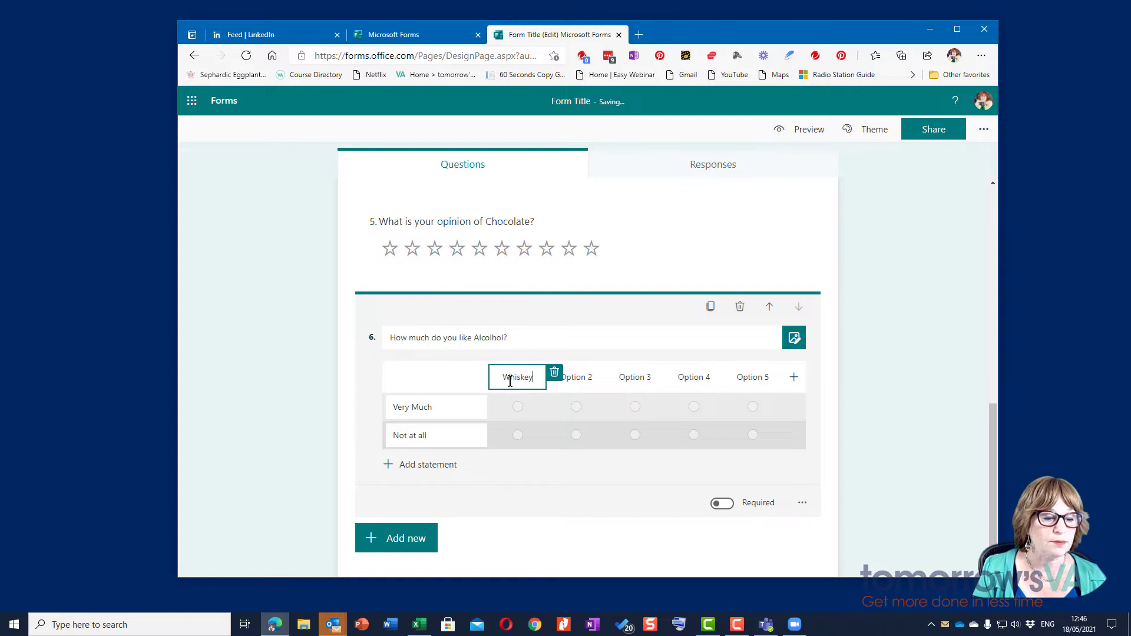
{"action": "key", "text": "Tab"}
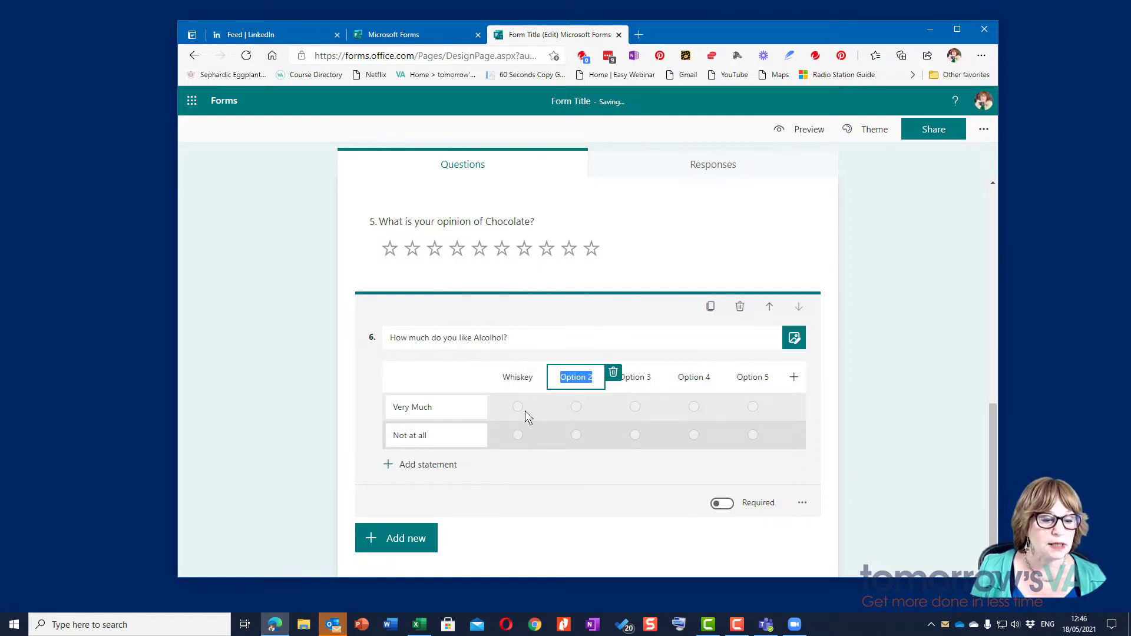
{"action": "type", "text": "Red W"}
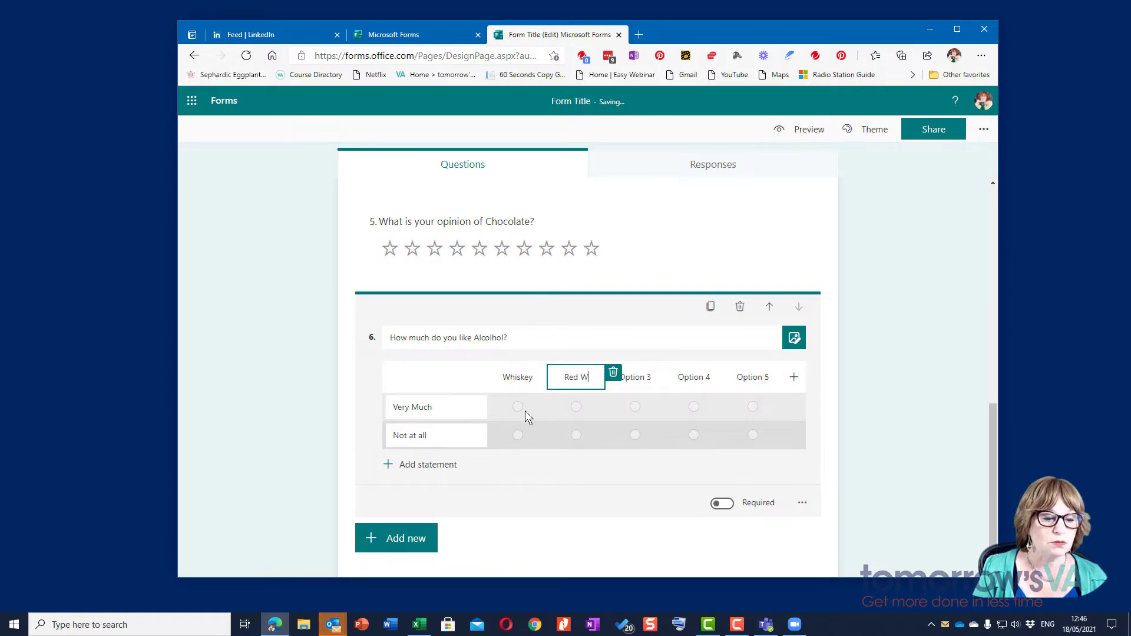
{"action": "type", "text": "ine"}
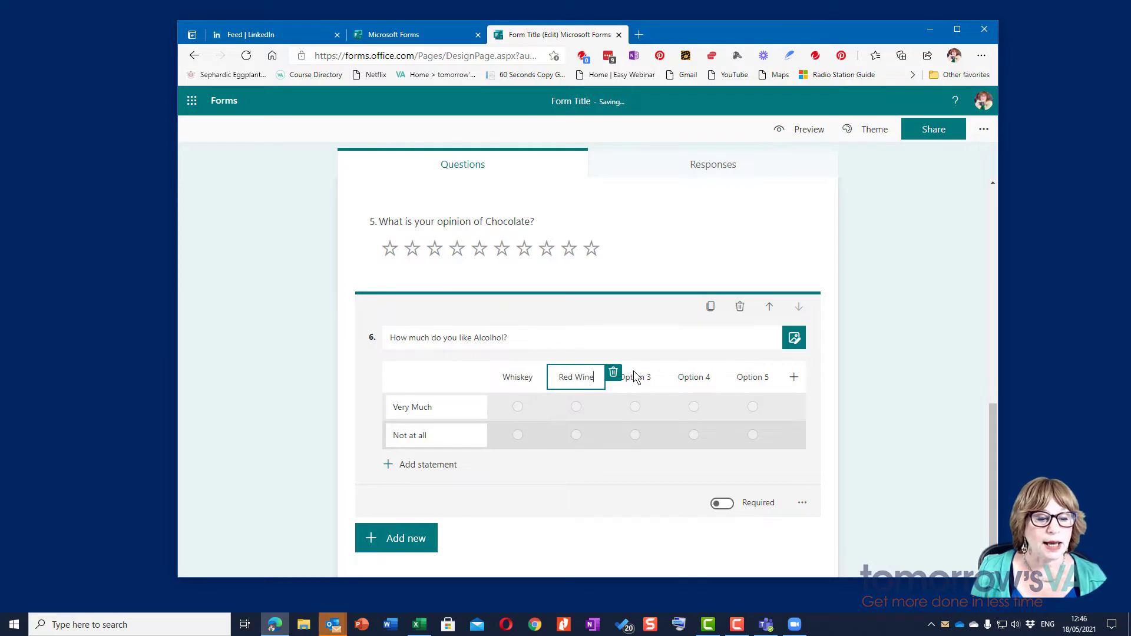
{"action": "key", "text": "Tab"}
{"action": "type", "text": "White W"}
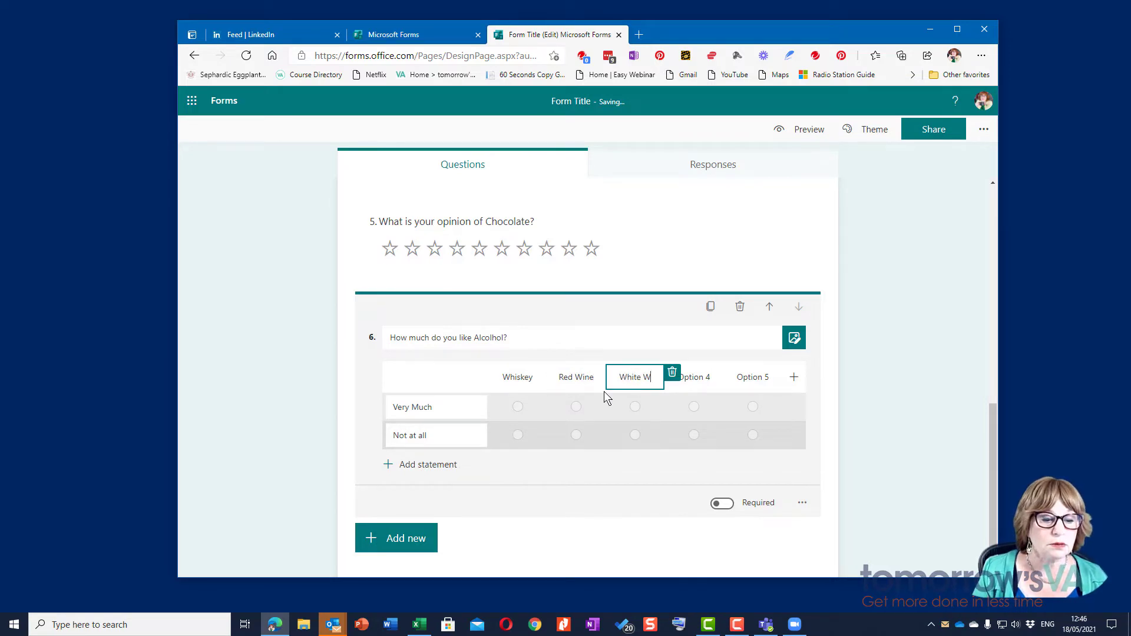
{"action": "type", "text": "ine"}
{"action": "left_click", "coordinate": [697, 380]}
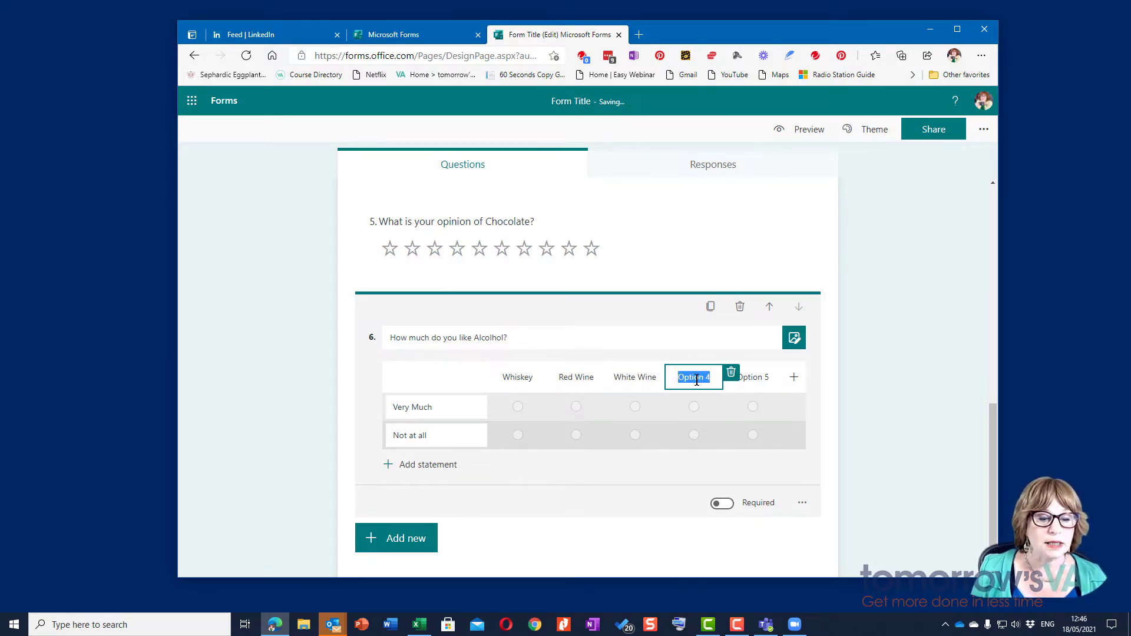
{"action": "type", "text": "Gin"}
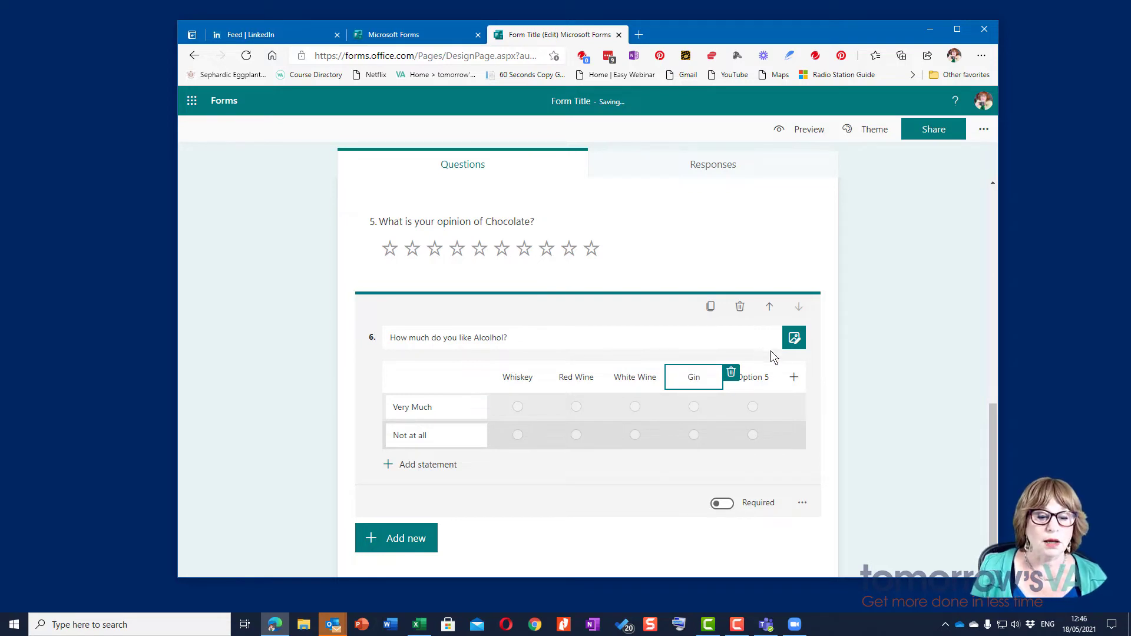
{"action": "left_click", "coordinate": [761, 379]}
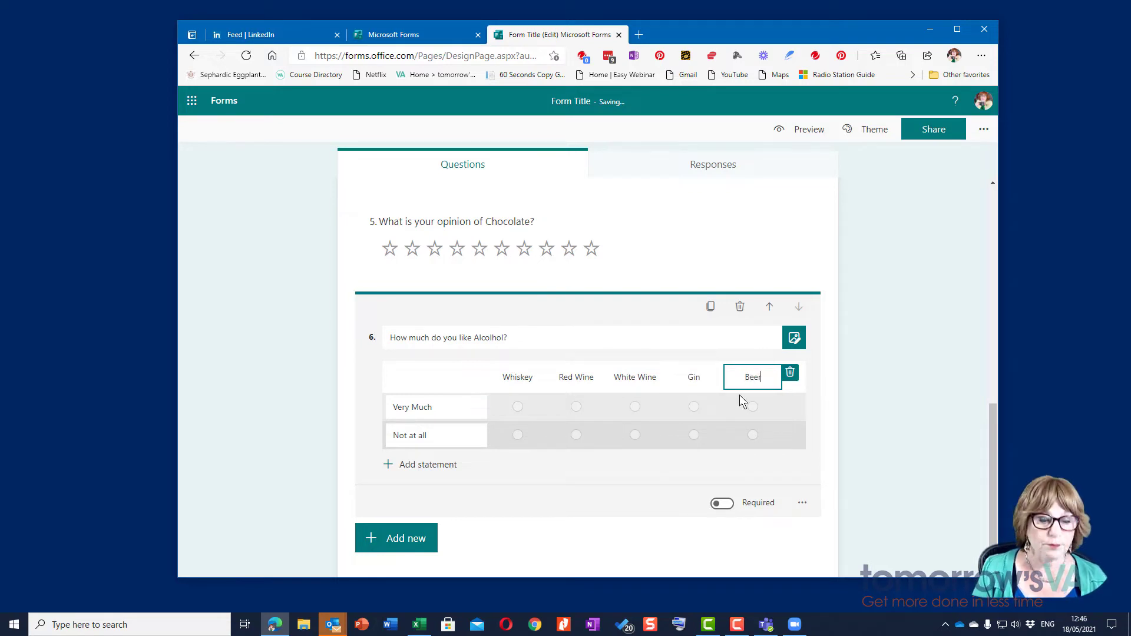
Step: Reword question 6's title to 'Which do you like best'
{"action": "left_click", "coordinate": [489, 337]}
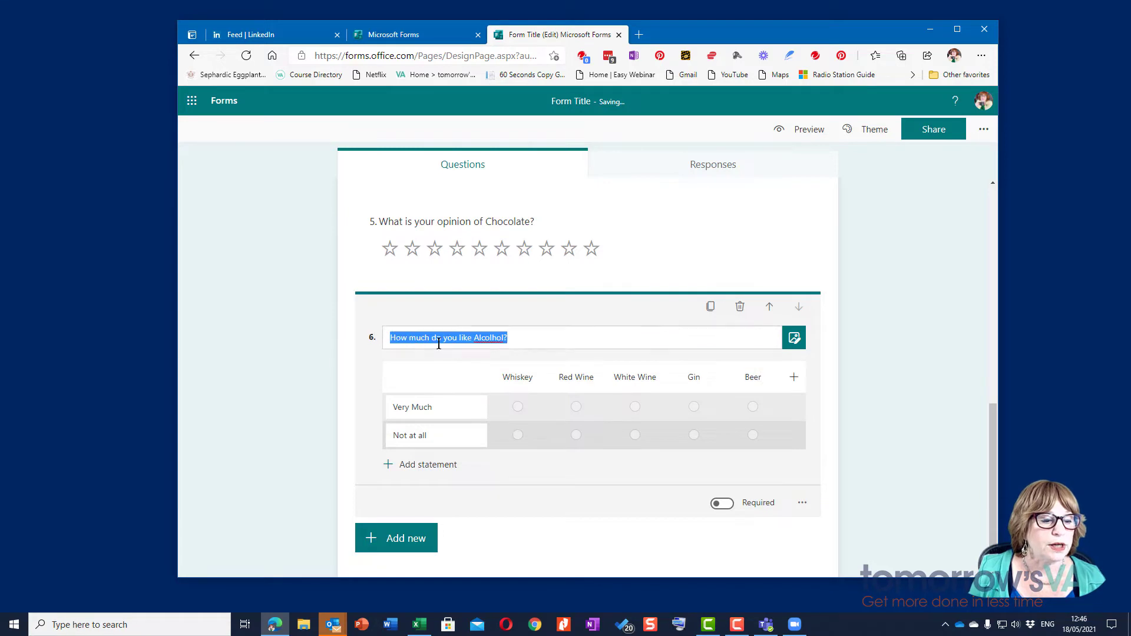
{"action": "type", "text": "Whi"}
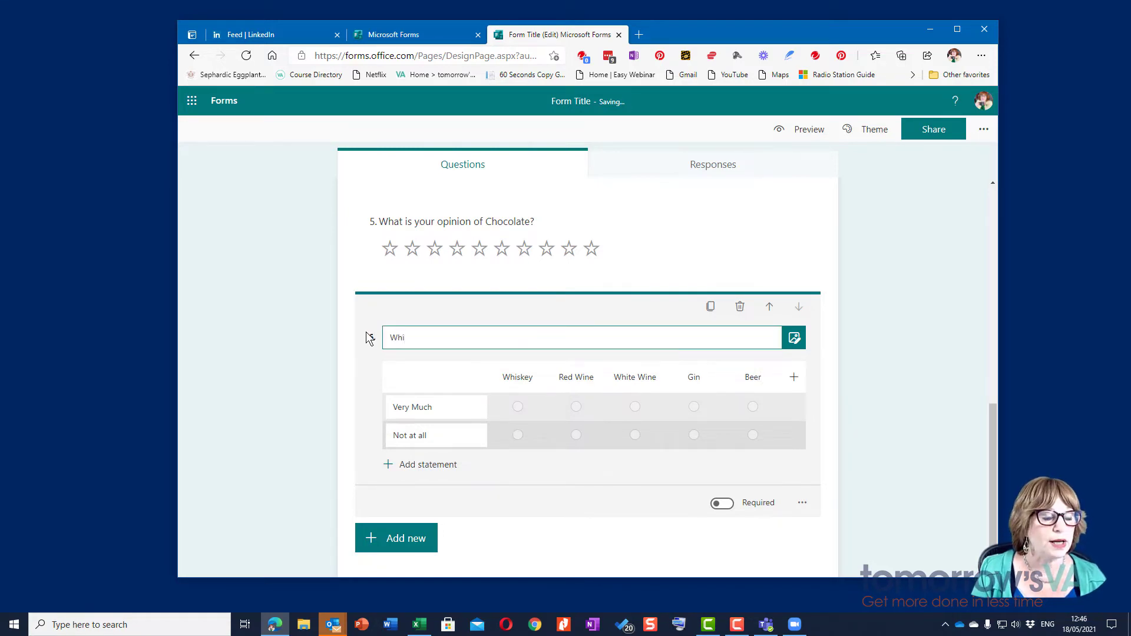
{"action": "type", "text": "ch to"}
{"action": "key", "text": "BackSpace"}
{"action": "type", "text": "do you likke "}
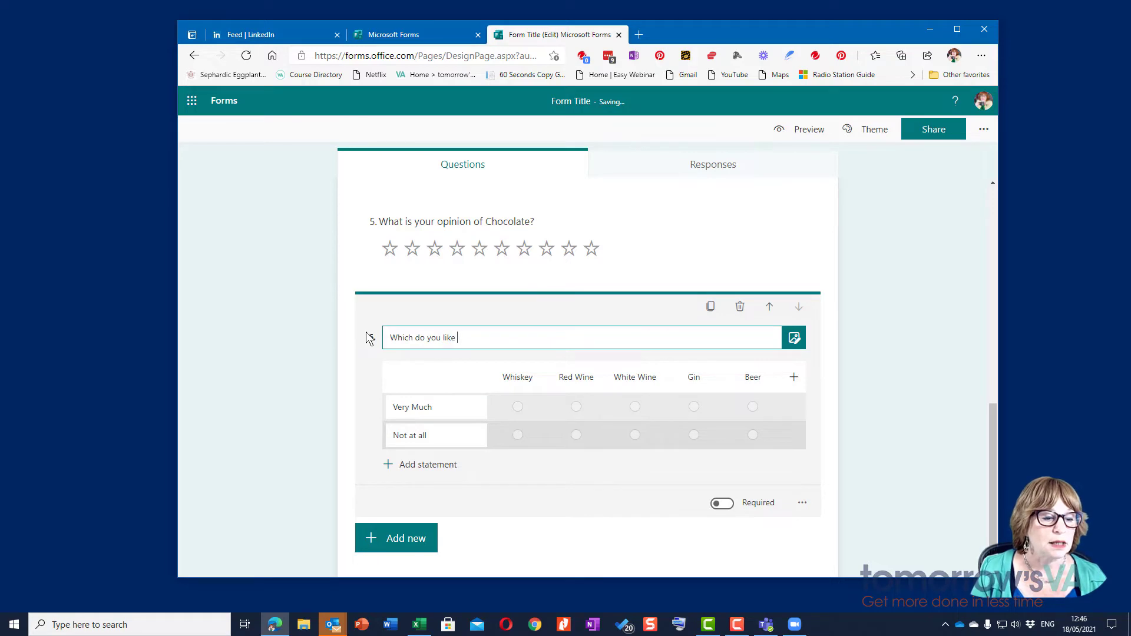
{"action": "type", "text": "best"}
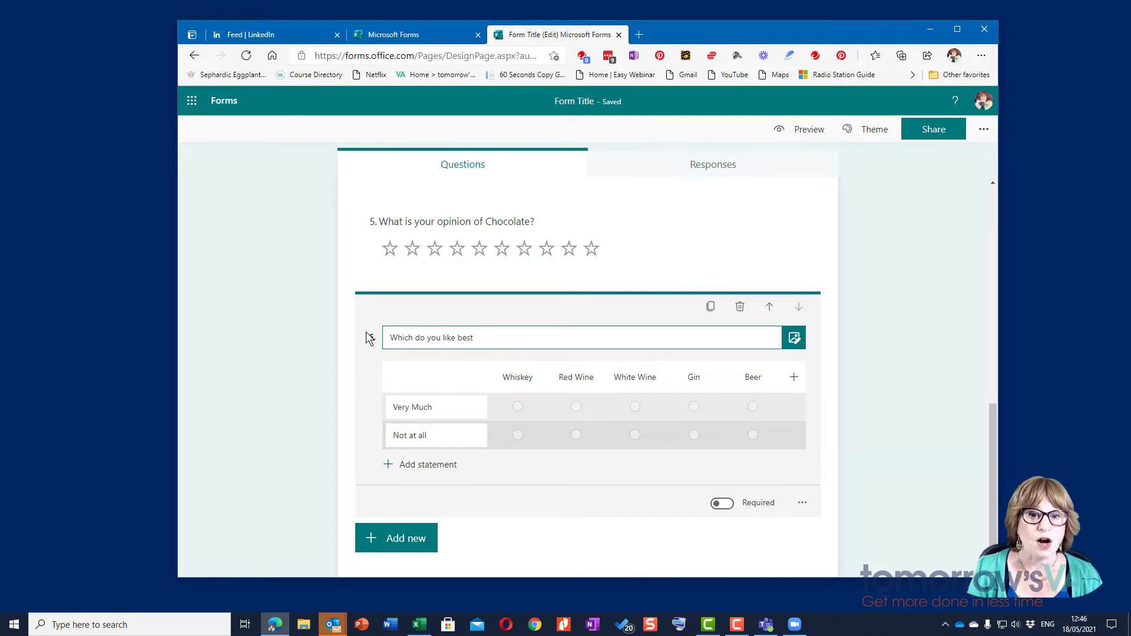
Step: Add a Section 2 after question 6 titled 'Thanks for completing my form'
{"action": "scroll", "coordinate": [304, 360], "scroll_direction": "down", "scroll_amount": 1}
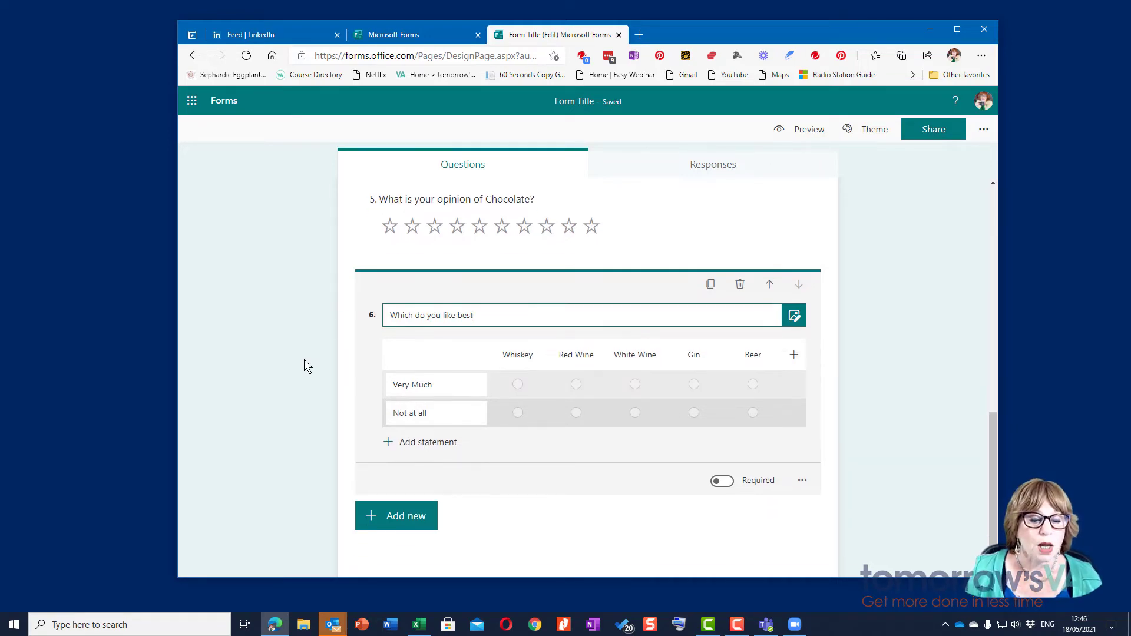
{"action": "left_click", "coordinate": [431, 521]}
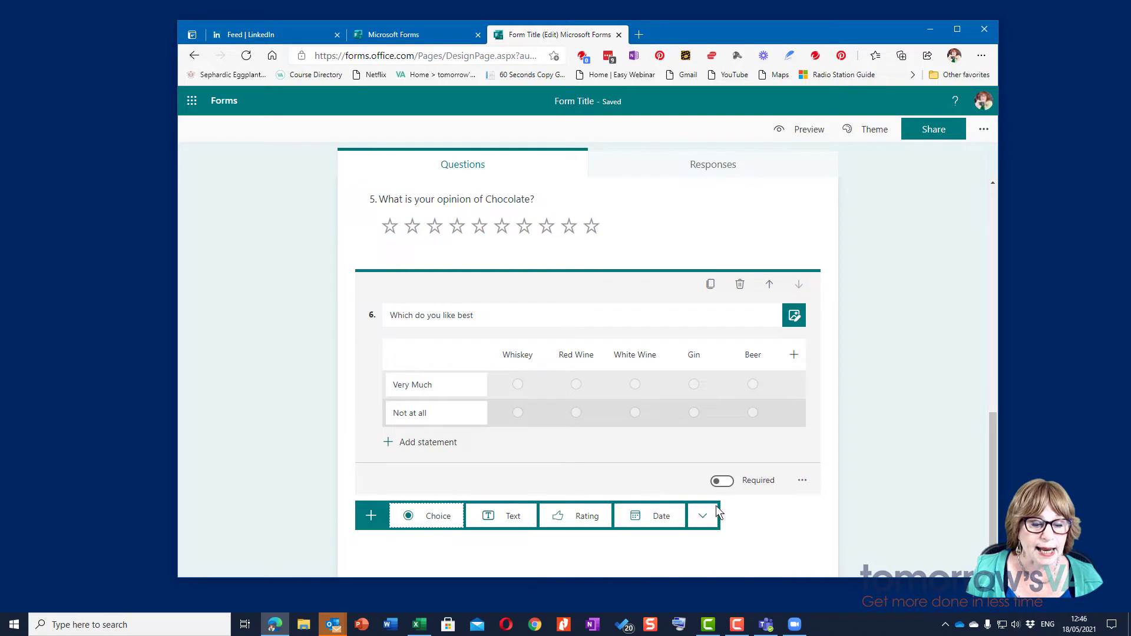
{"action": "left_click", "coordinate": [701, 518]}
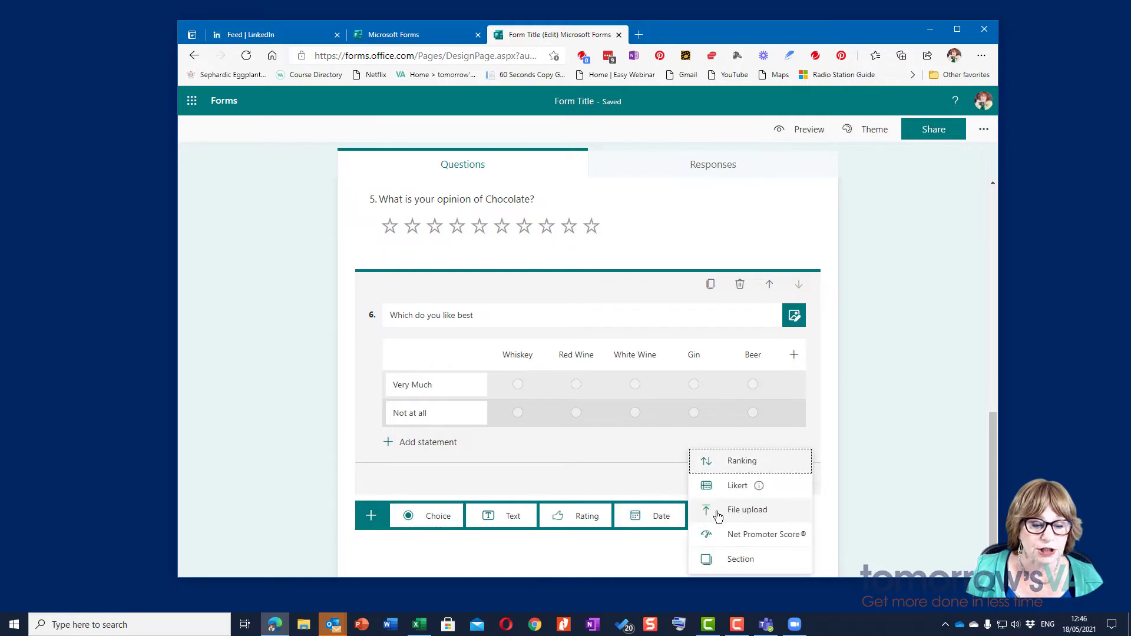
{"action": "left_click", "coordinate": [740, 561]}
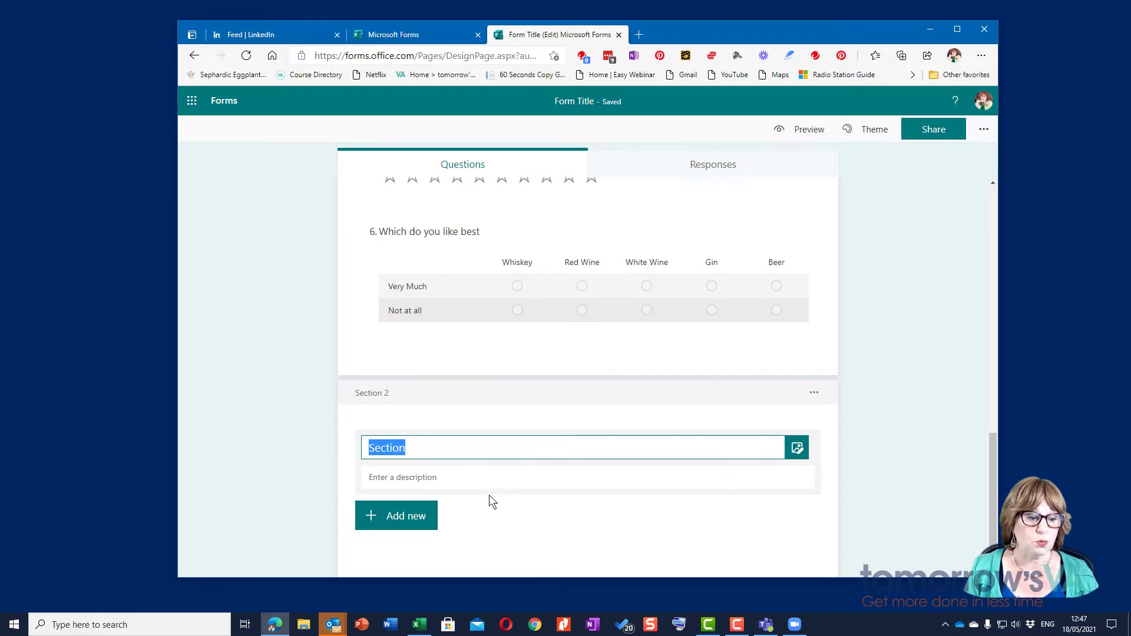
{"action": "type", "text": "Thanks for "}
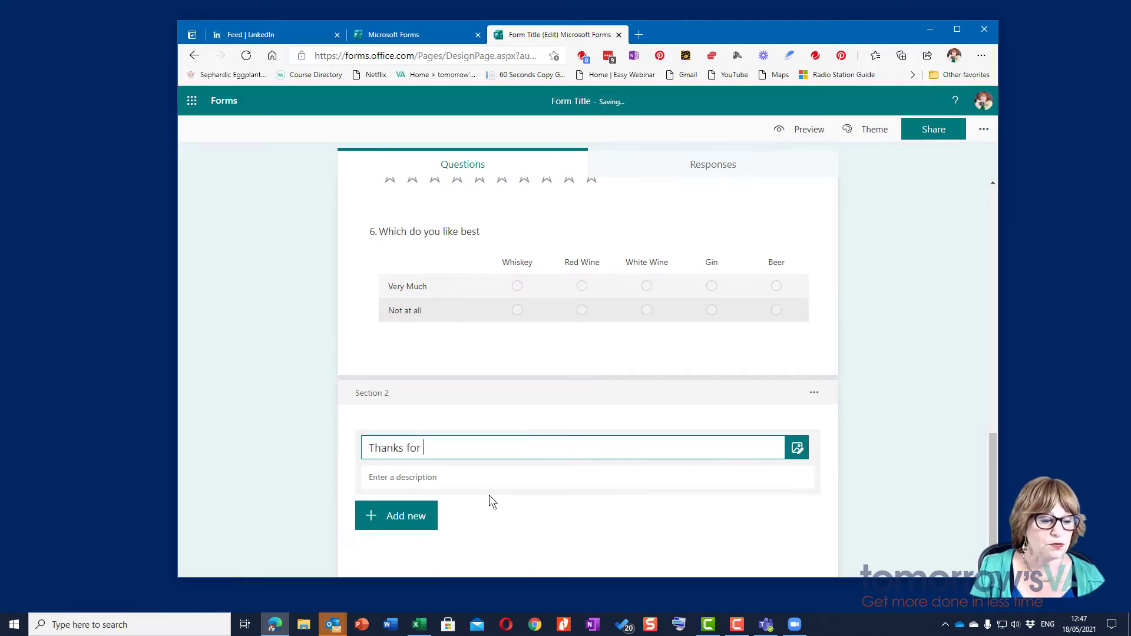
{"action": "type", "text": "completing my form"}
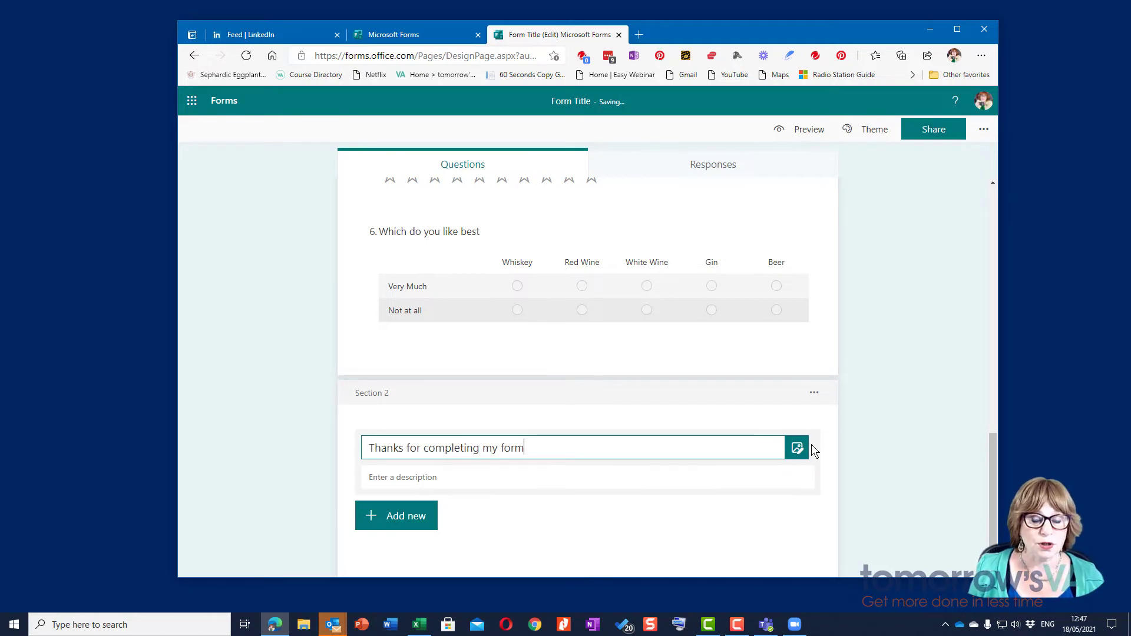
Step: Preview the form as respondents see it, on computer and on mobile
{"action": "scroll", "coordinate": [534, 517], "scroll_direction": "up", "scroll_amount": 5}
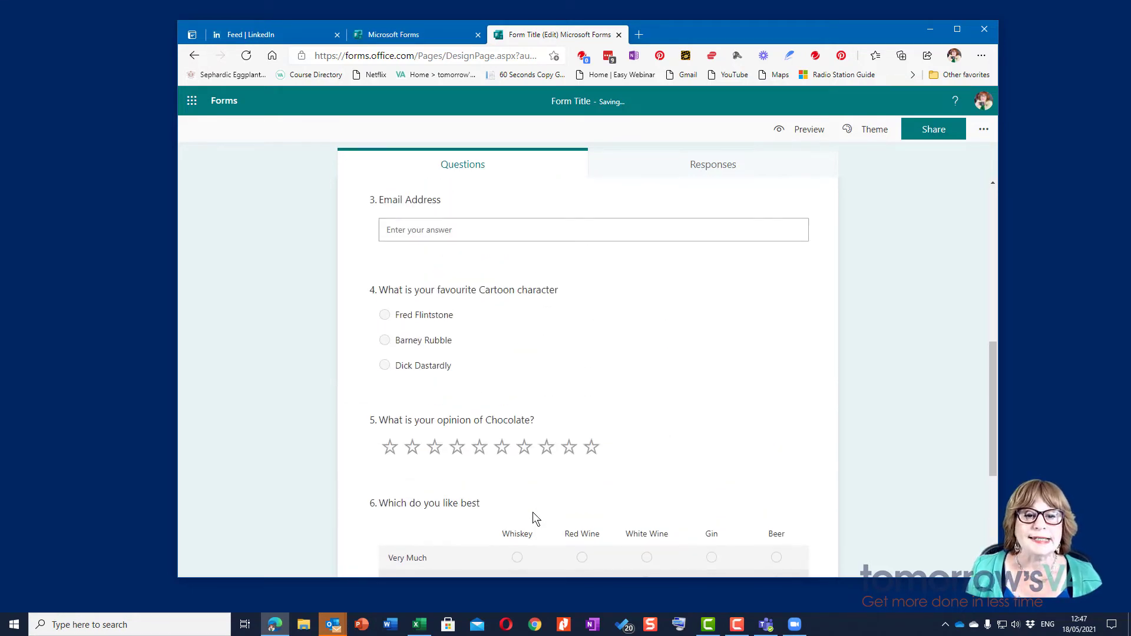
{"action": "scroll", "coordinate": [533, 518], "scroll_direction": "up", "scroll_amount": 4}
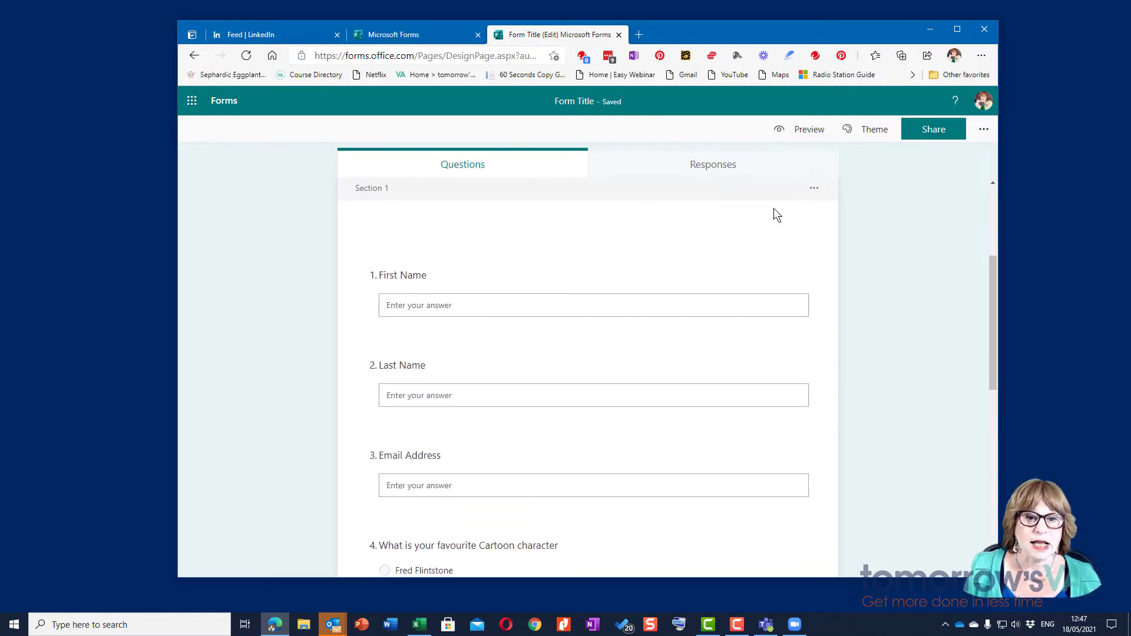
{"action": "left_click", "coordinate": [802, 134]}
{"action": "scroll", "coordinate": [723, 207], "scroll_direction": "down", "scroll_amount": 2}
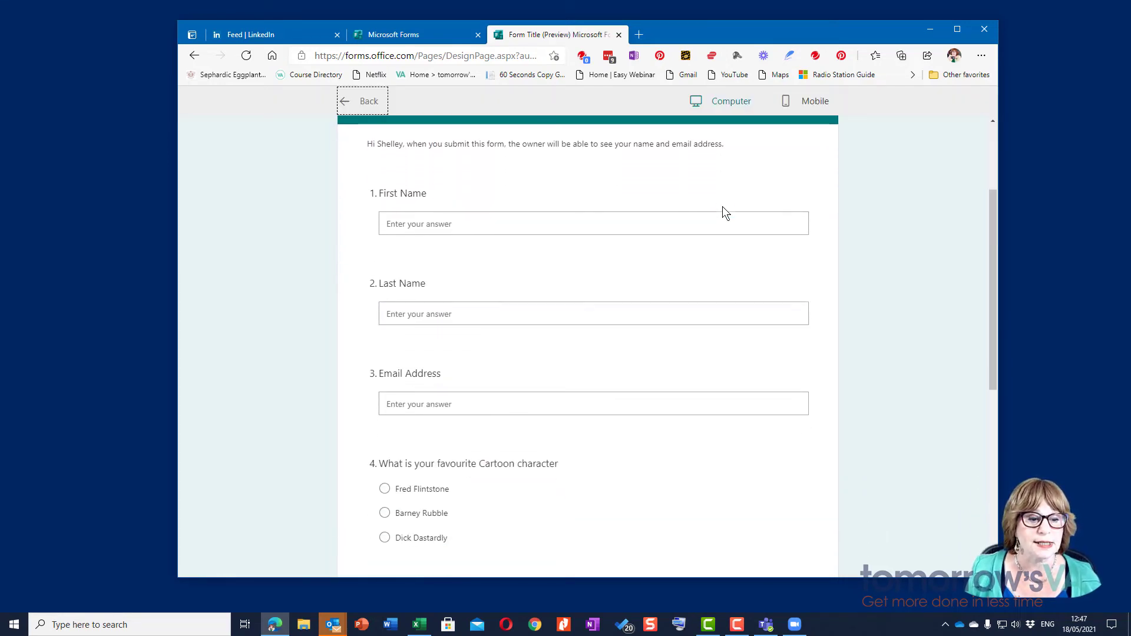
{"action": "scroll", "coordinate": [722, 212], "scroll_direction": "down", "scroll_amount": 3}
{"action": "scroll", "coordinate": [723, 212], "scroll_direction": "up", "scroll_amount": 6}
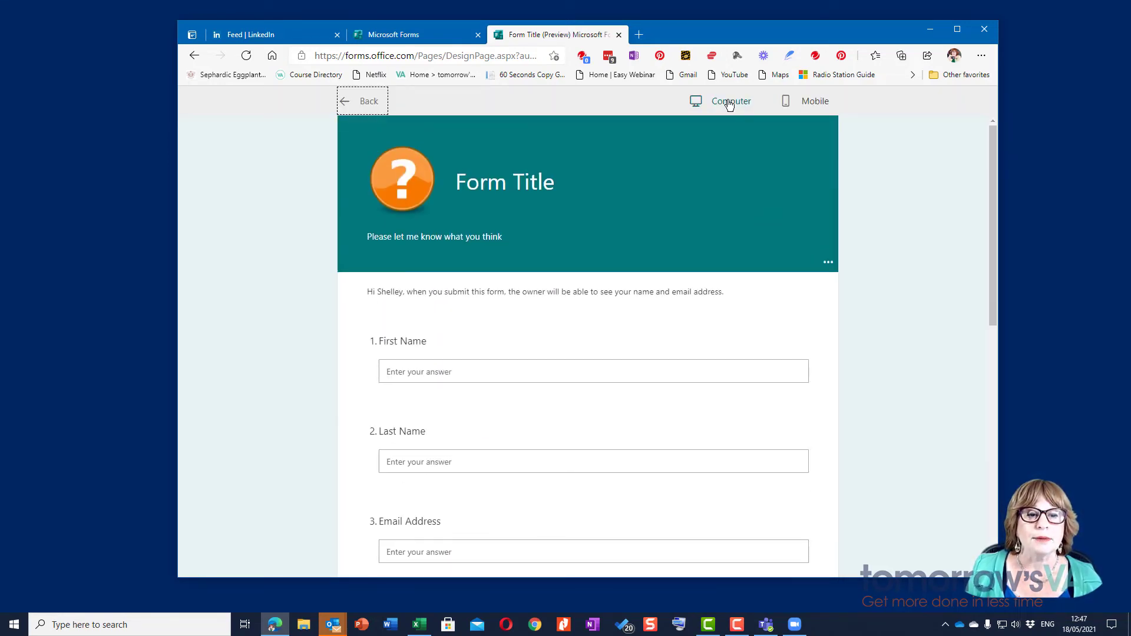
{"action": "left_click", "coordinate": [817, 103]}
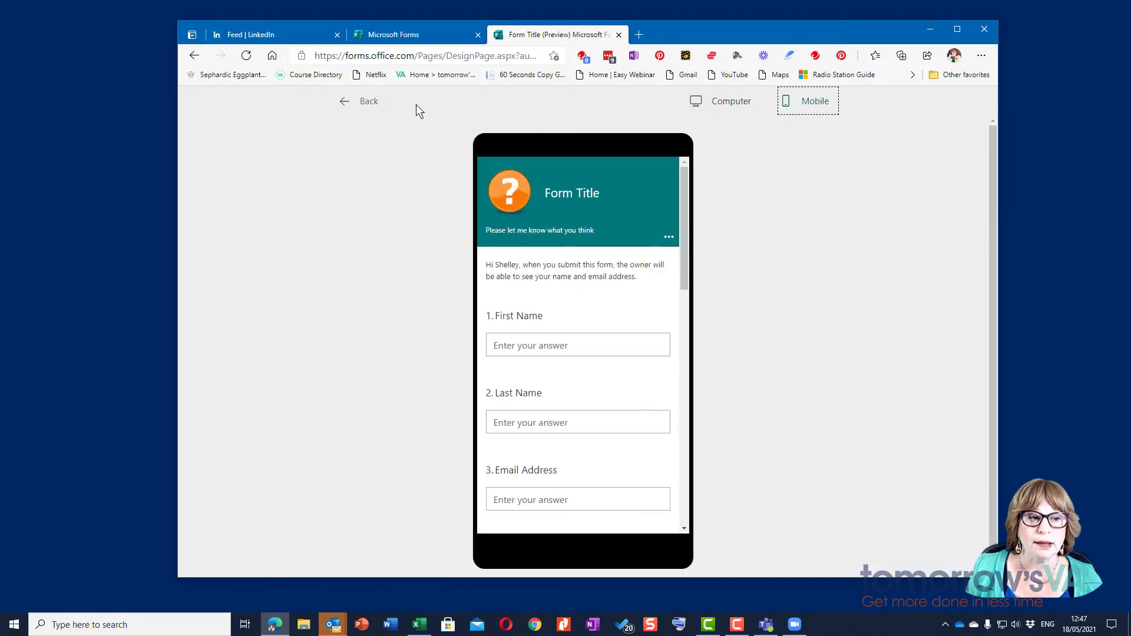
{"action": "left_click", "coordinate": [362, 102]}
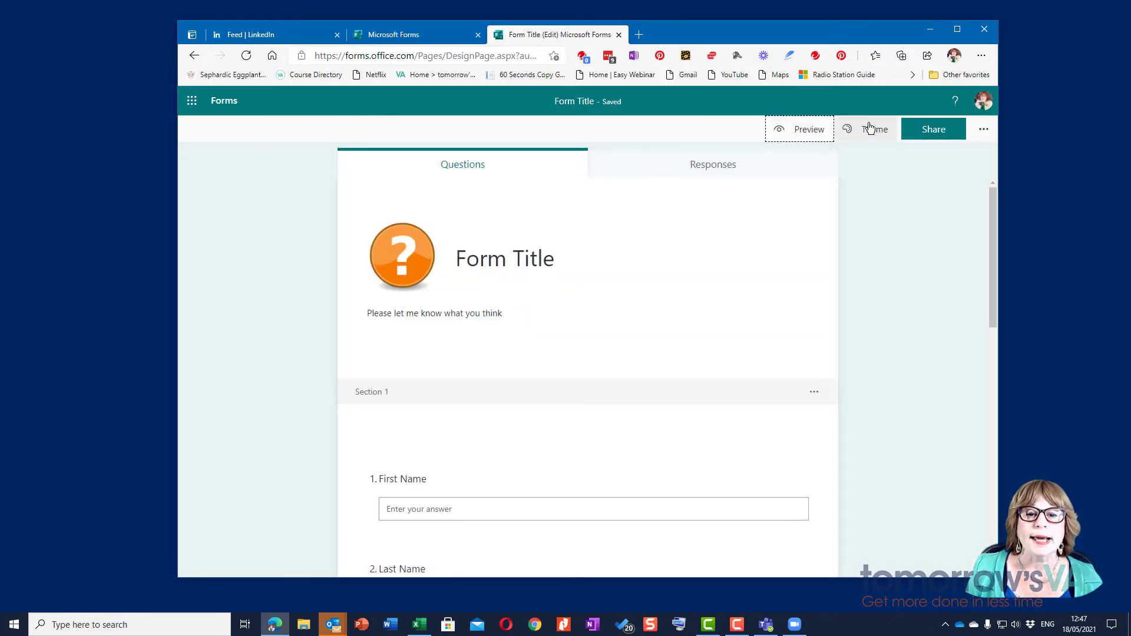
Step: Apply the Dark orange theme and preview the recoloured form
{"action": "left_click", "coordinate": [870, 129]}
{"action": "left_click", "coordinate": [891, 188]}
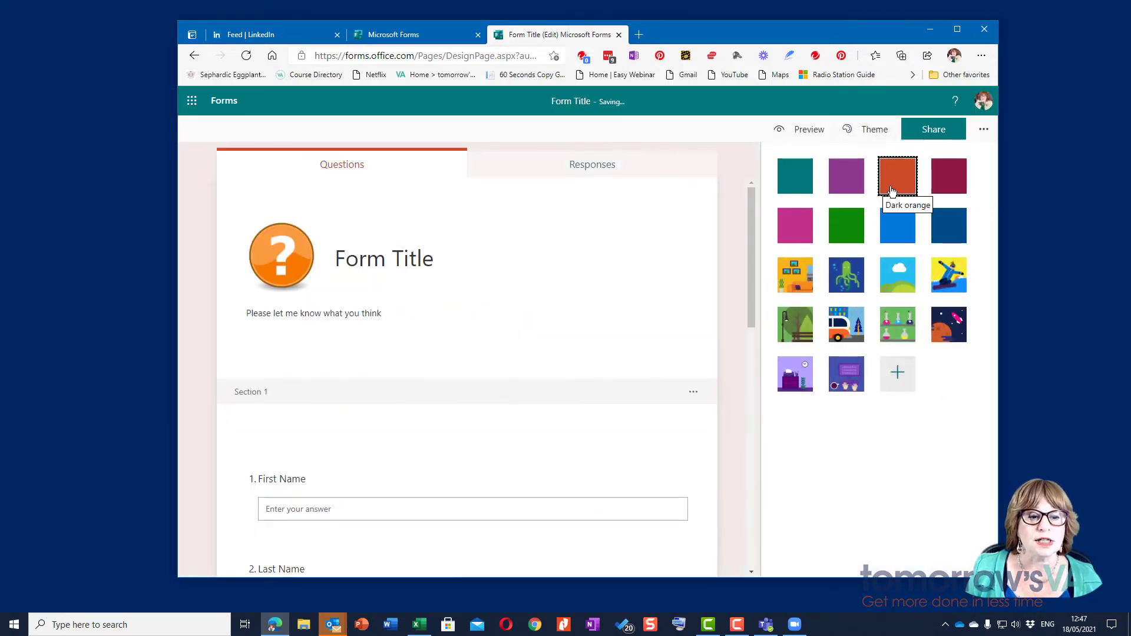
{"action": "left_click", "coordinate": [795, 129]}
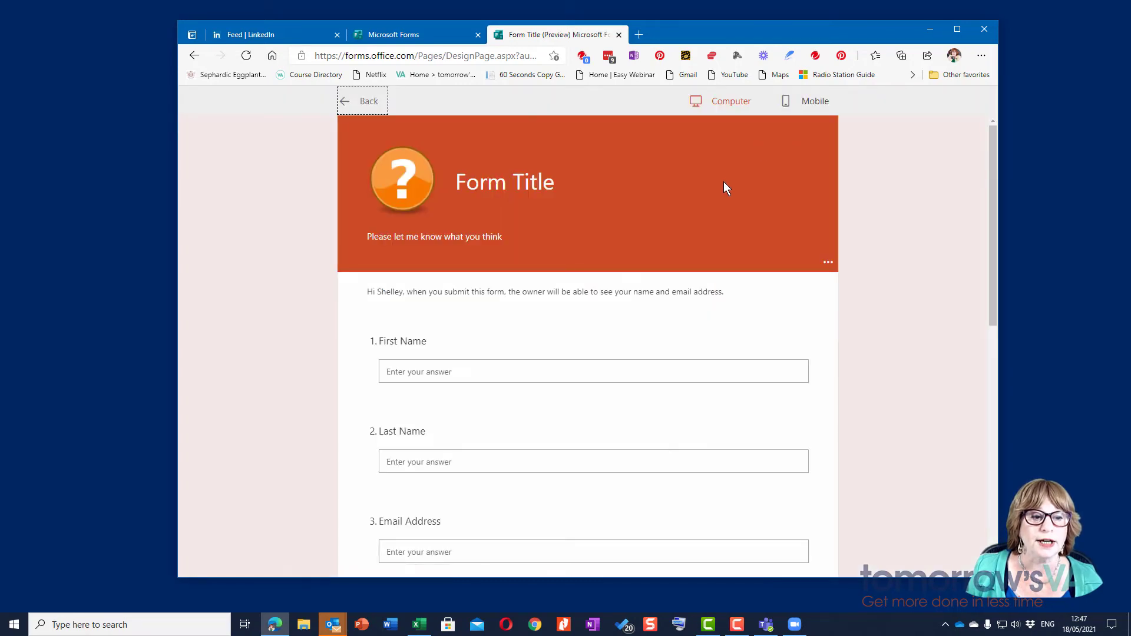
{"action": "scroll", "coordinate": [720, 187], "scroll_direction": "down", "scroll_amount": 5}
{"action": "scroll", "coordinate": [721, 187], "scroll_direction": "up", "scroll_amount": 5}
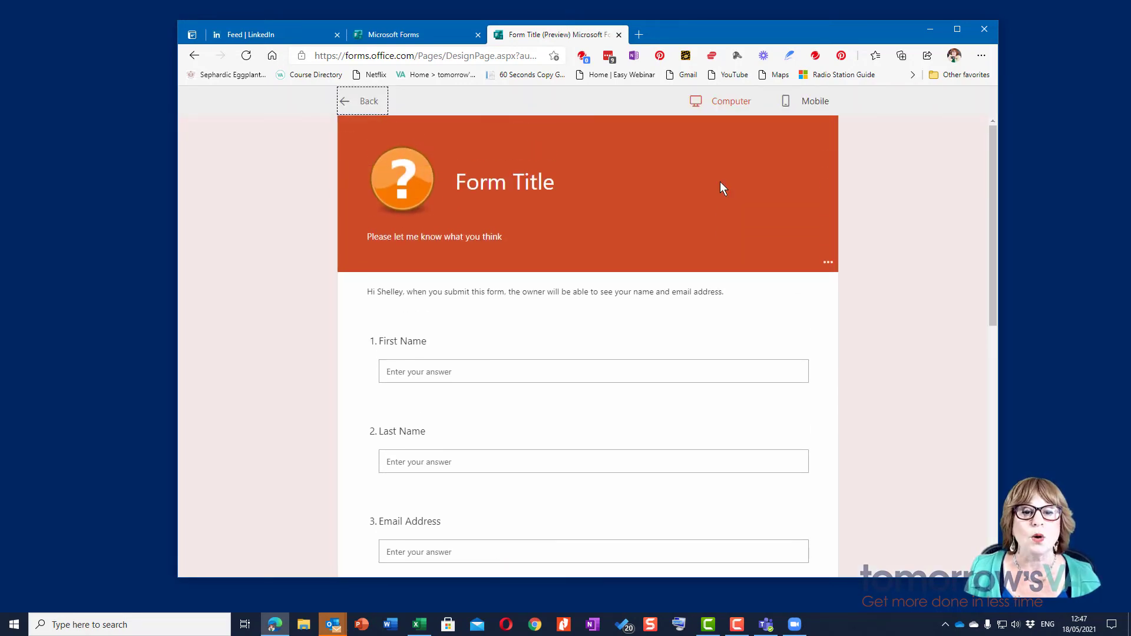
{"action": "left_click", "coordinate": [376, 103]}
{"action": "left_click", "coordinate": [871, 129]}
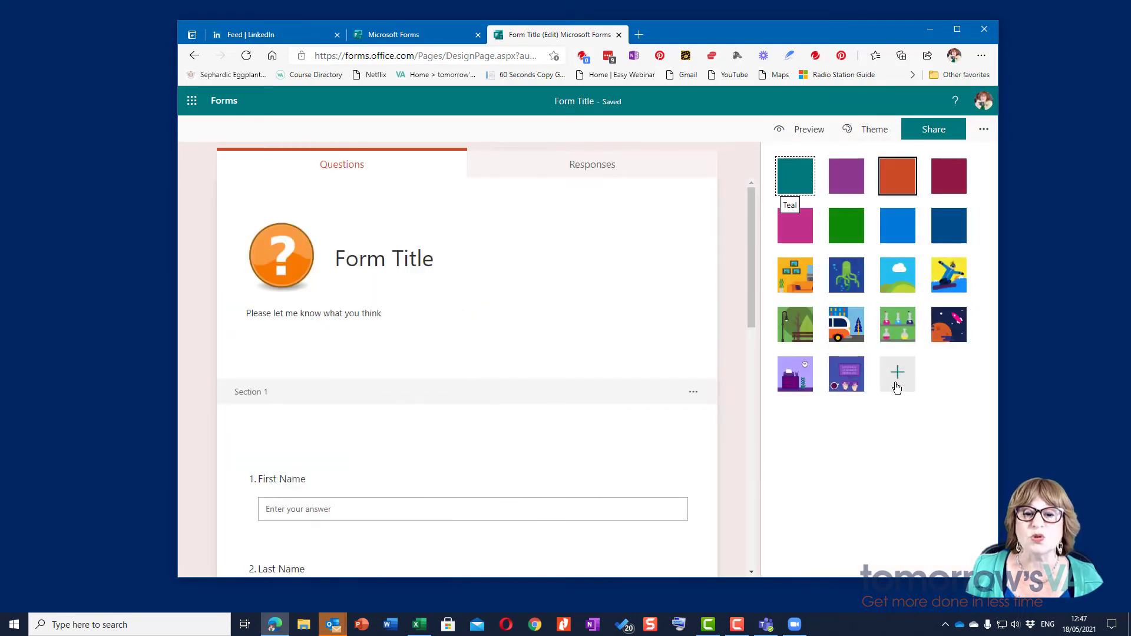
Step: Set sharing to 'Anyone can respond' and copy the public response link
{"action": "left_click", "coordinate": [982, 131]}
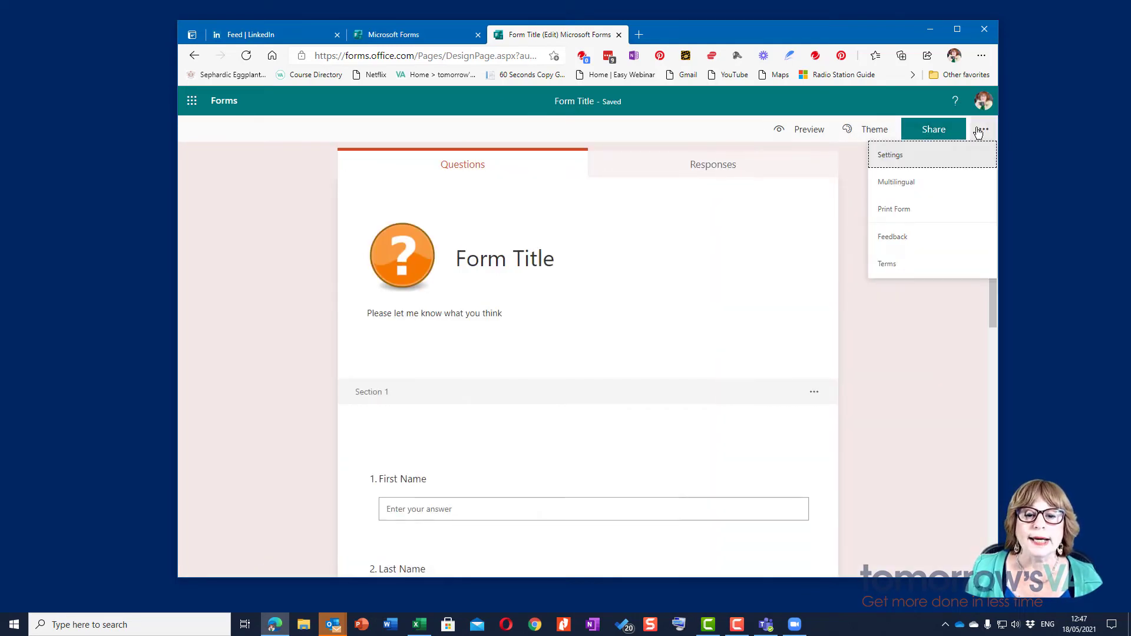
{"action": "left_click", "coordinate": [932, 131]}
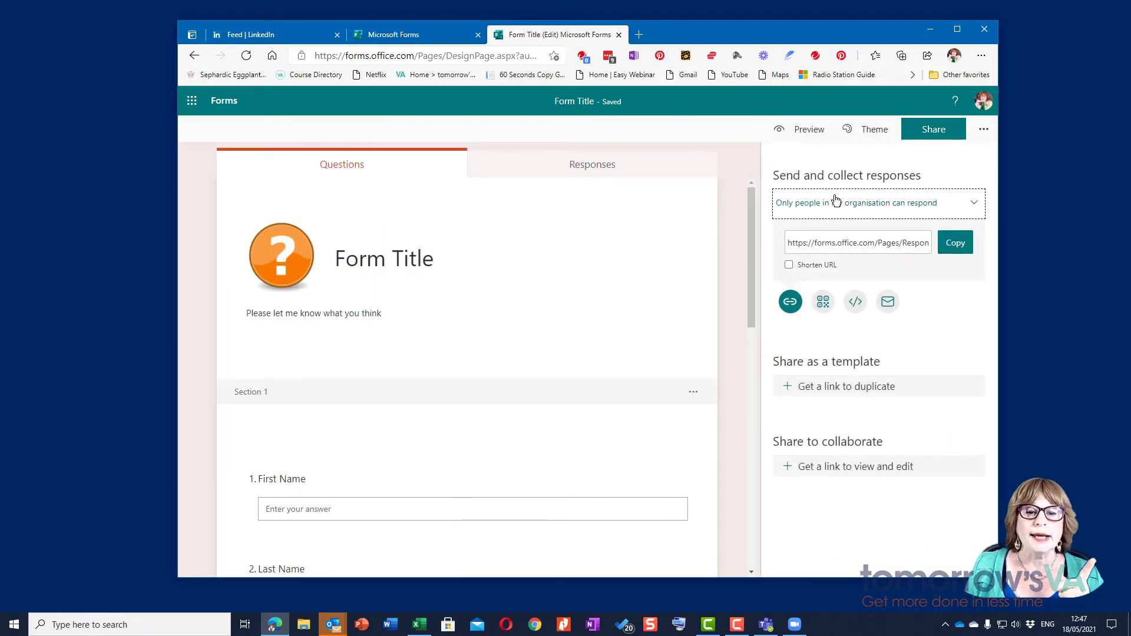
{"action": "left_click", "coordinate": [895, 207]}
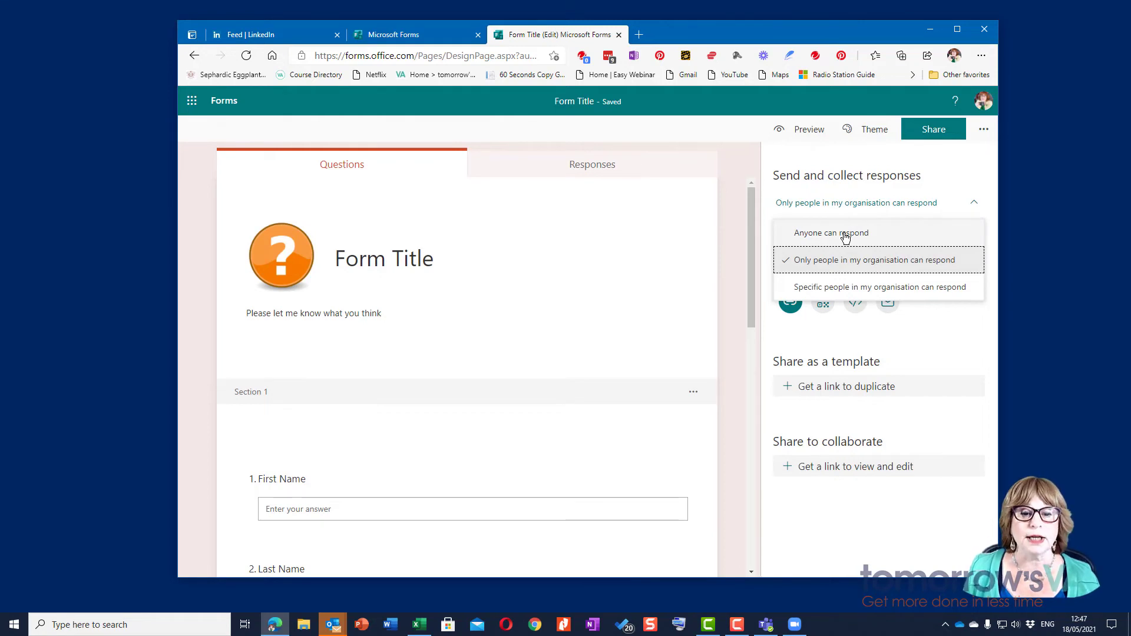
{"action": "left_click", "coordinate": [845, 236]}
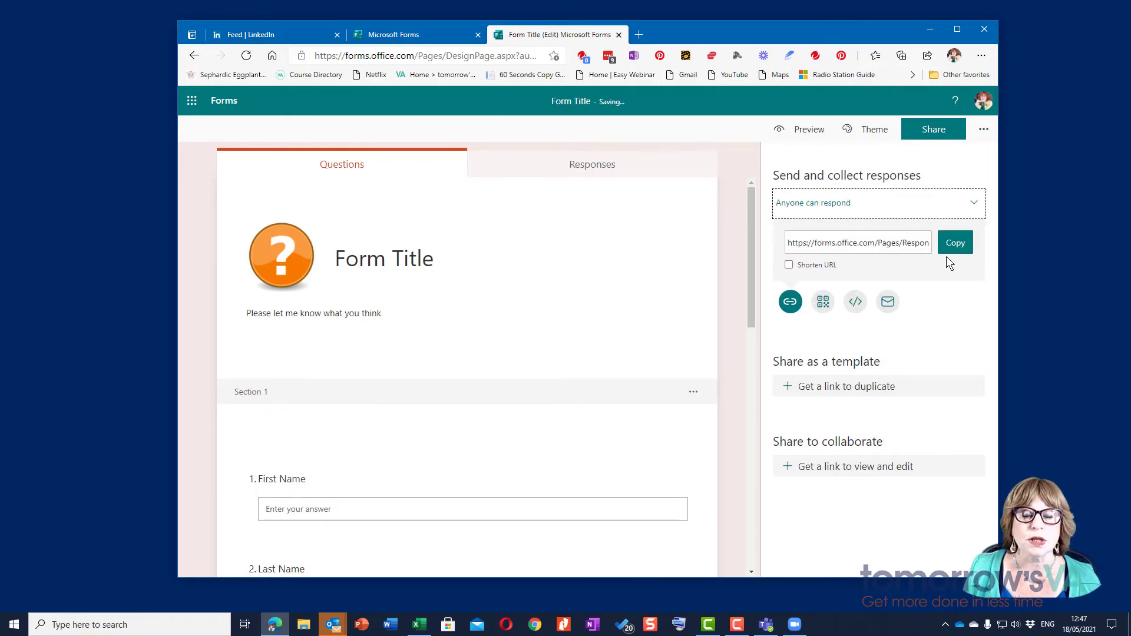
{"action": "left_click", "coordinate": [956, 244]}
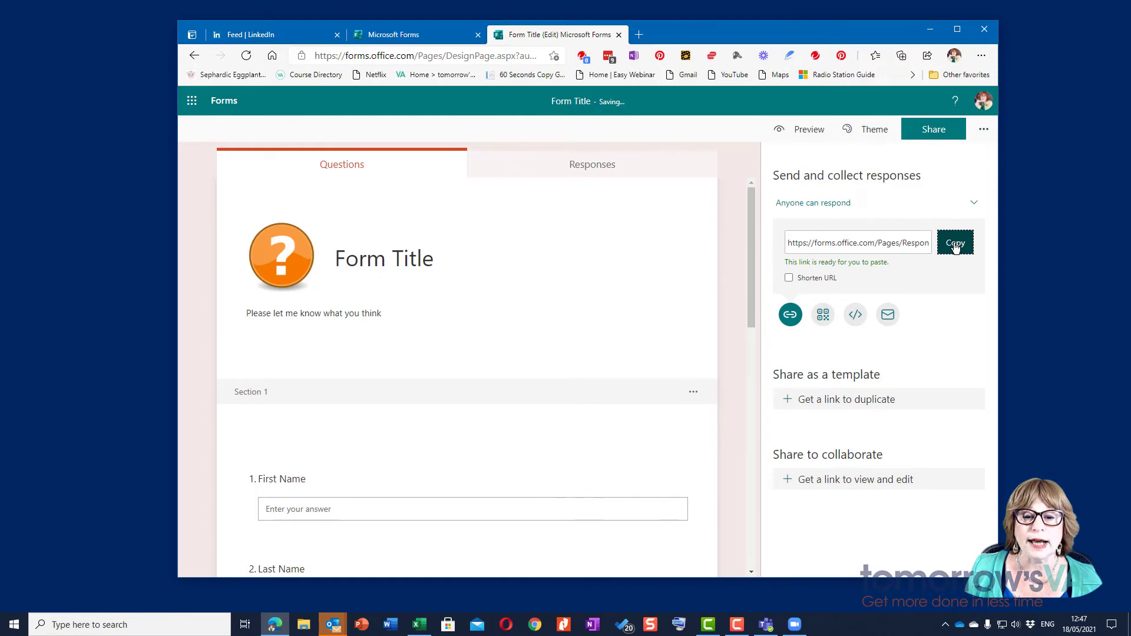
Step: Open the copied response link in a new browser tab
{"action": "left_click", "coordinate": [637, 35]}
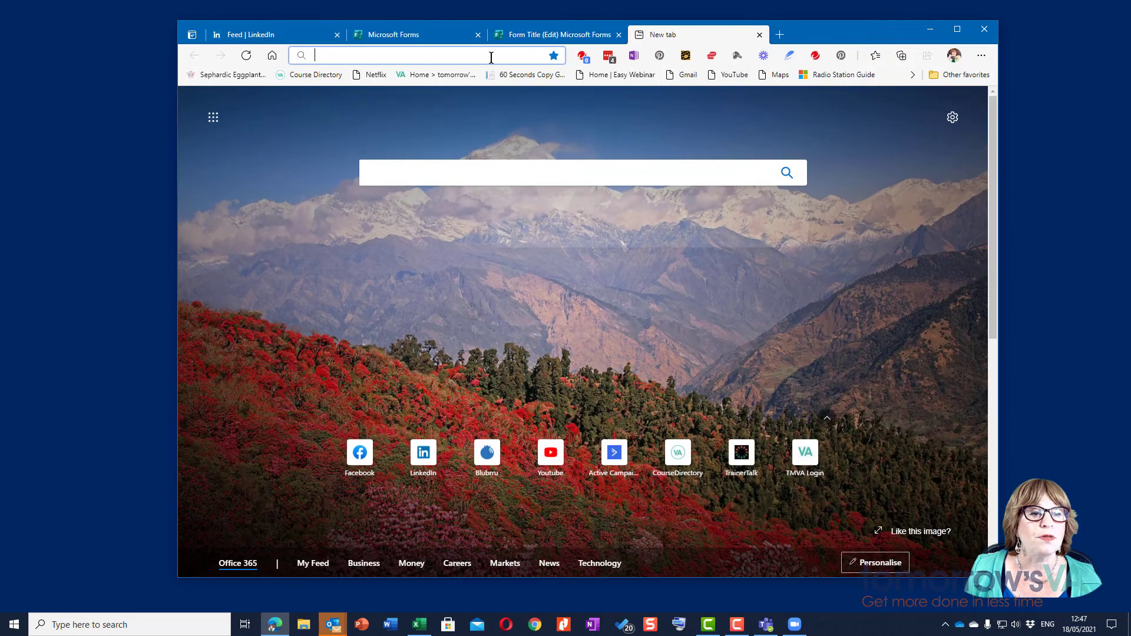
{"action": "right_click", "coordinate": [493, 56]}
{"action": "left_click", "coordinate": [521, 174]}
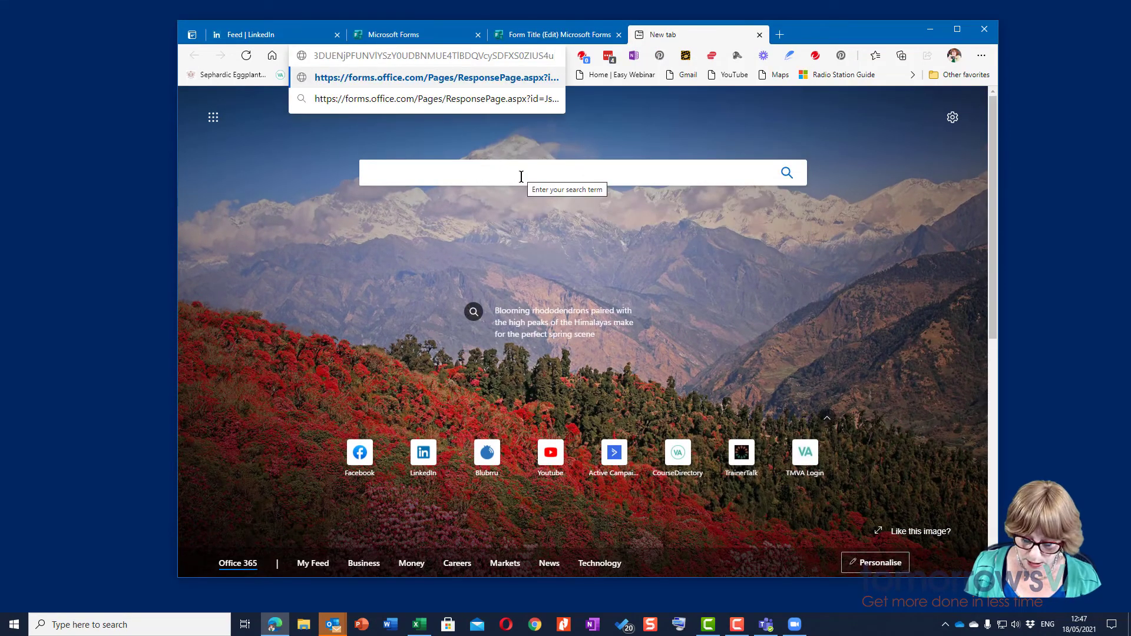
{"action": "key", "text": "Return"}
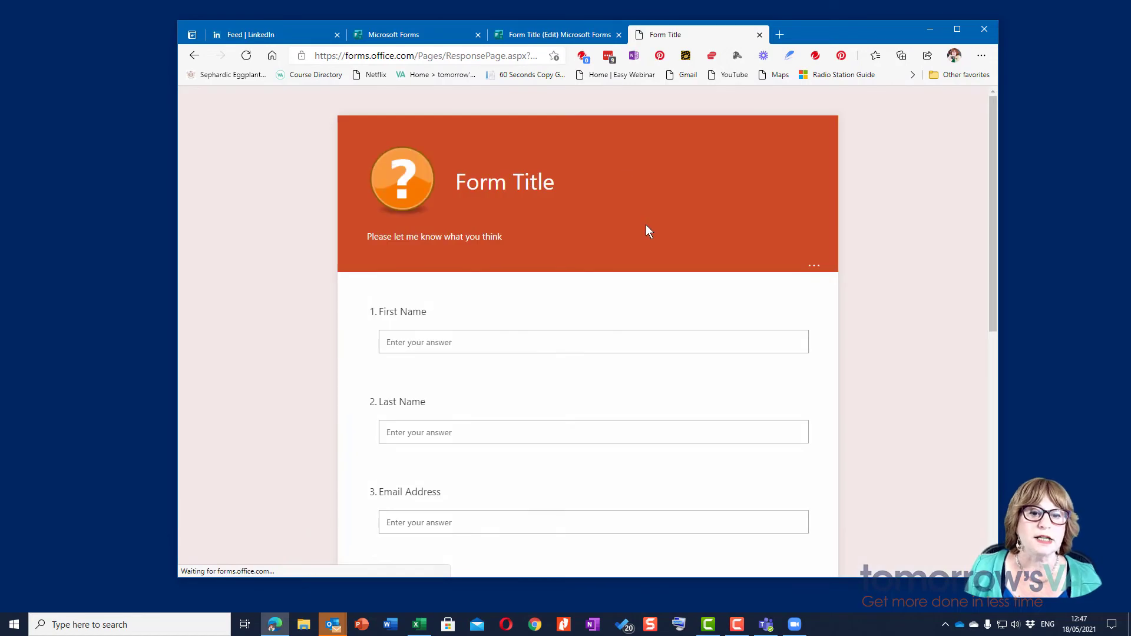
{"action": "scroll", "coordinate": [646, 225], "scroll_direction": "down", "scroll_amount": 3}
{"action": "scroll", "coordinate": [646, 226], "scroll_direction": "up", "scroll_amount": 3}
Step: Fill in the respondent's first name, last name and email address, correcting an email typo
{"action": "left_click", "coordinate": [487, 270]}
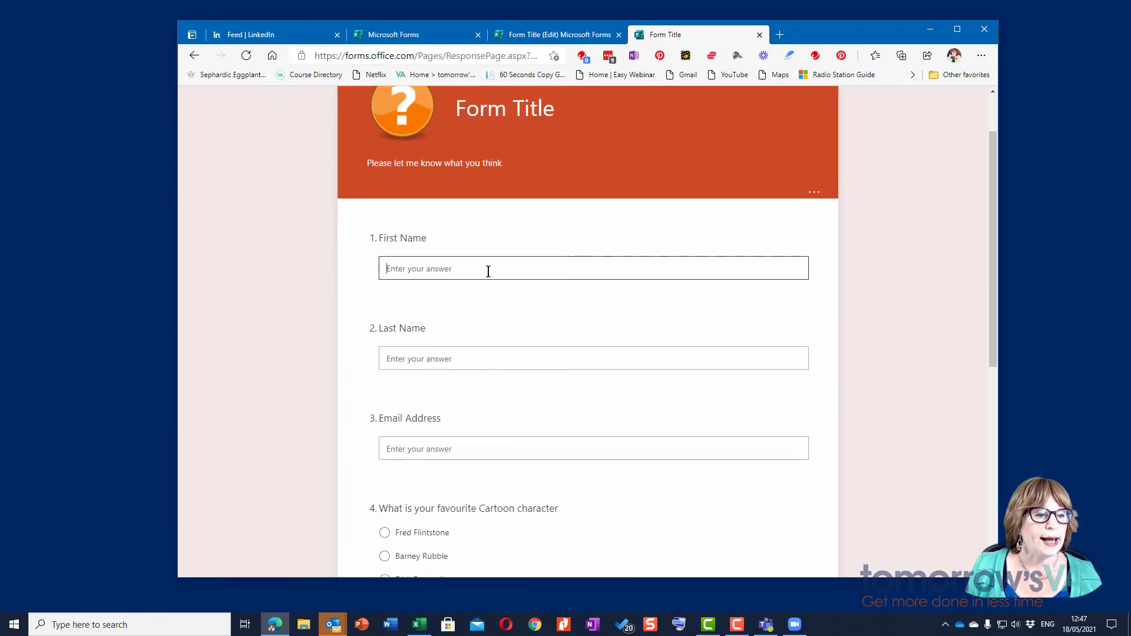
{"action": "key", "text": "Tab"}
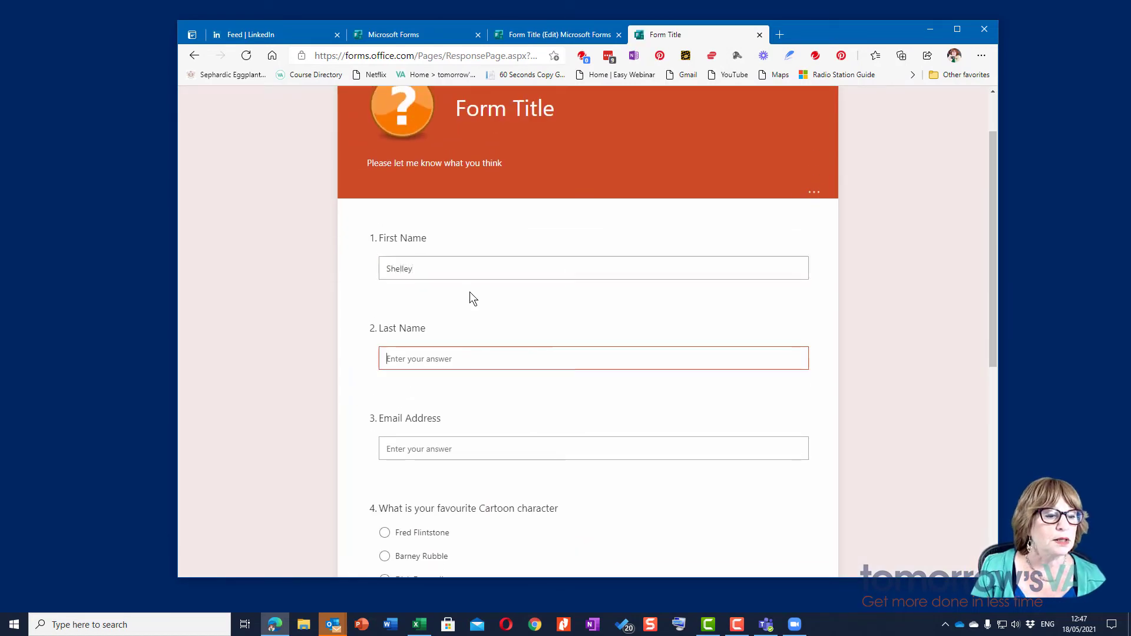
{"action": "key", "text": "Tab"}
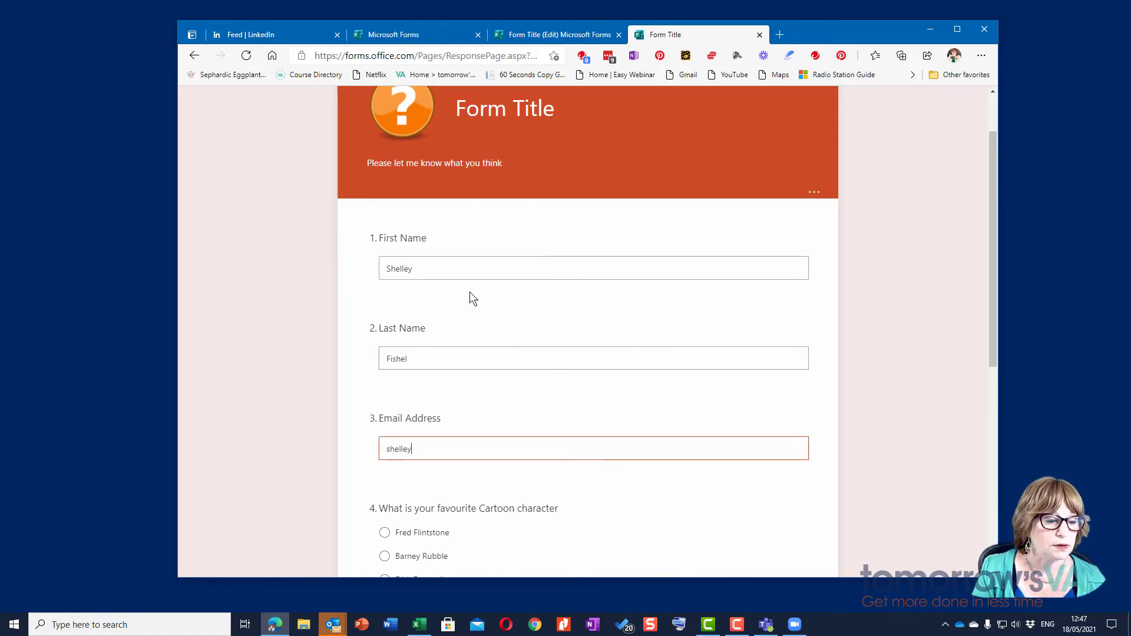
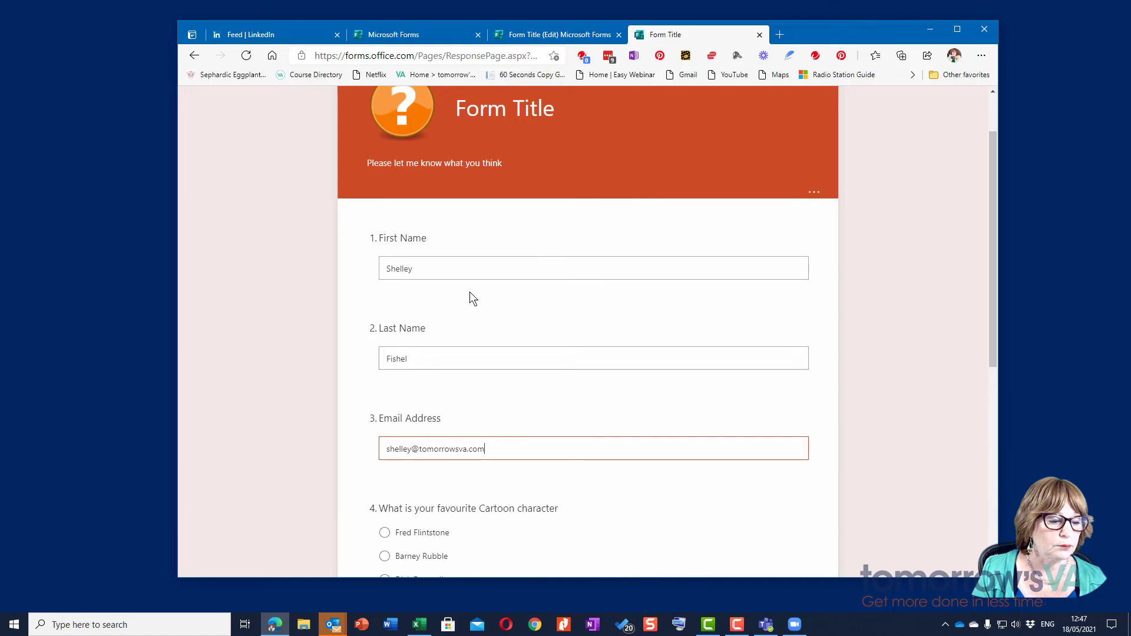
{"action": "key", "text": "Tab"}
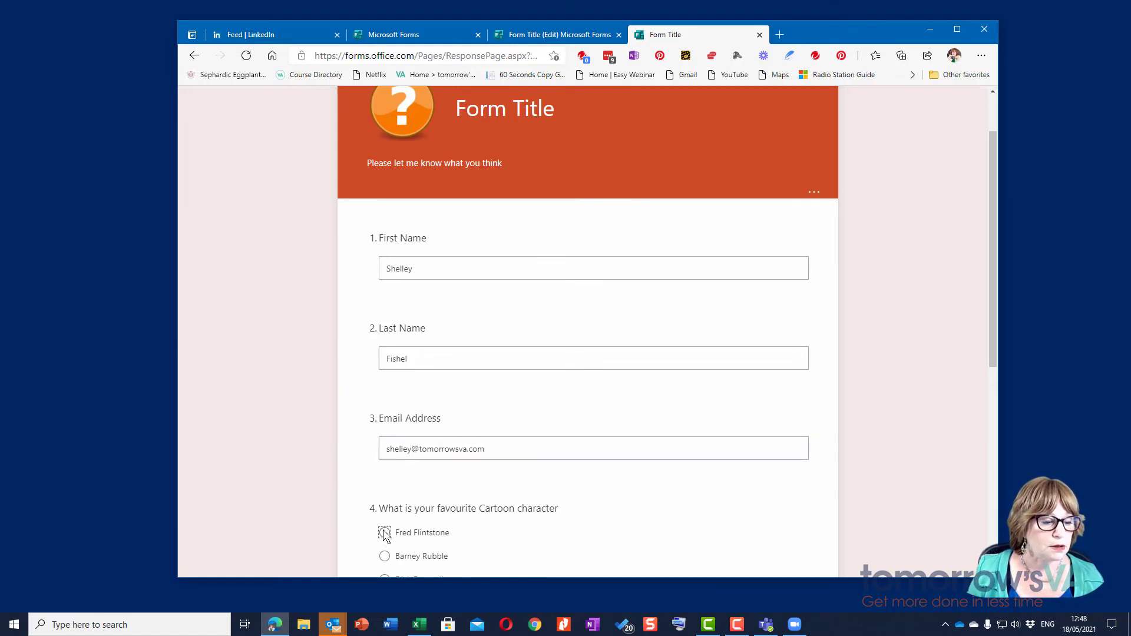
Step: Rate Chocolate 10 stars, Whiskey Very Much, Beer Not at all, then submit the response
{"action": "scroll", "coordinate": [413, 522], "scroll_direction": "down", "scroll_amount": 6}
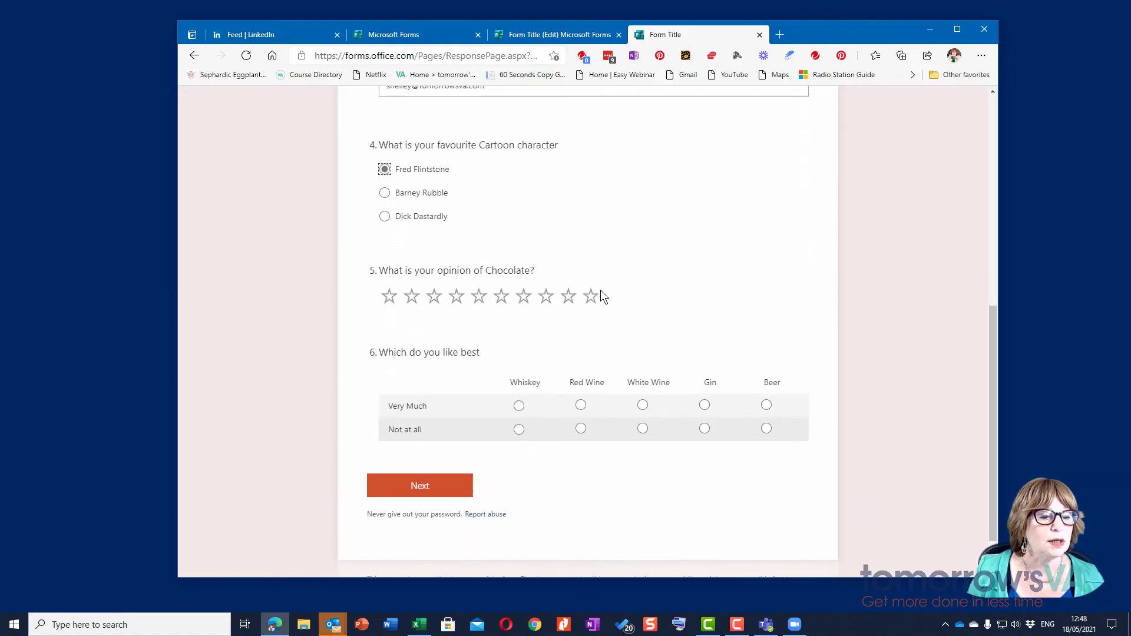
{"action": "left_click", "coordinate": [595, 291]}
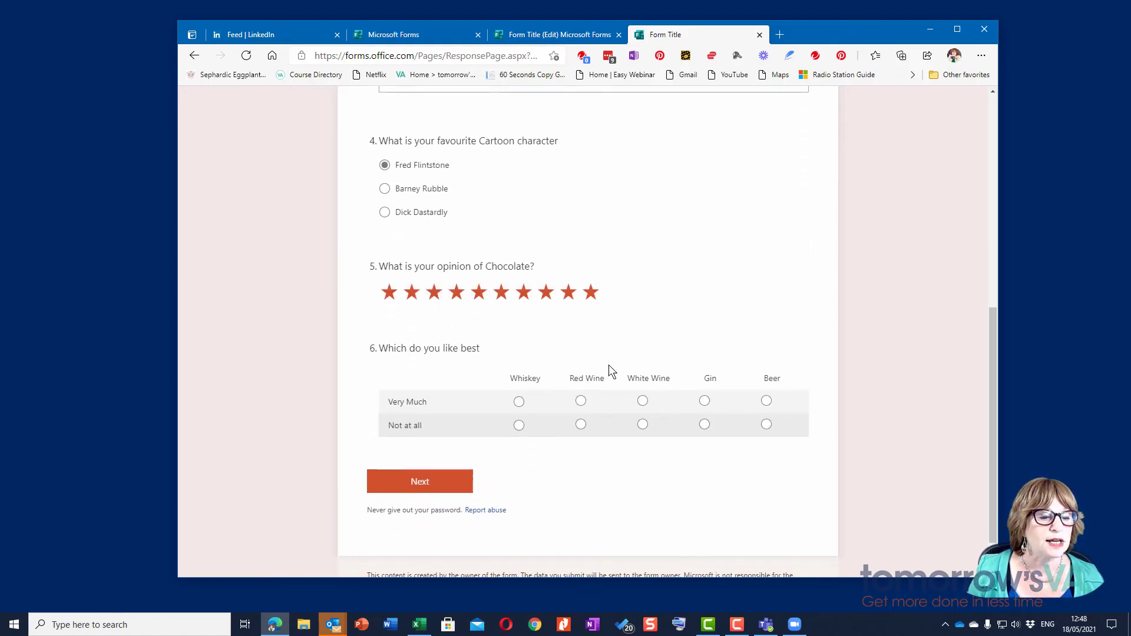
{"action": "left_click", "coordinate": [520, 402]}
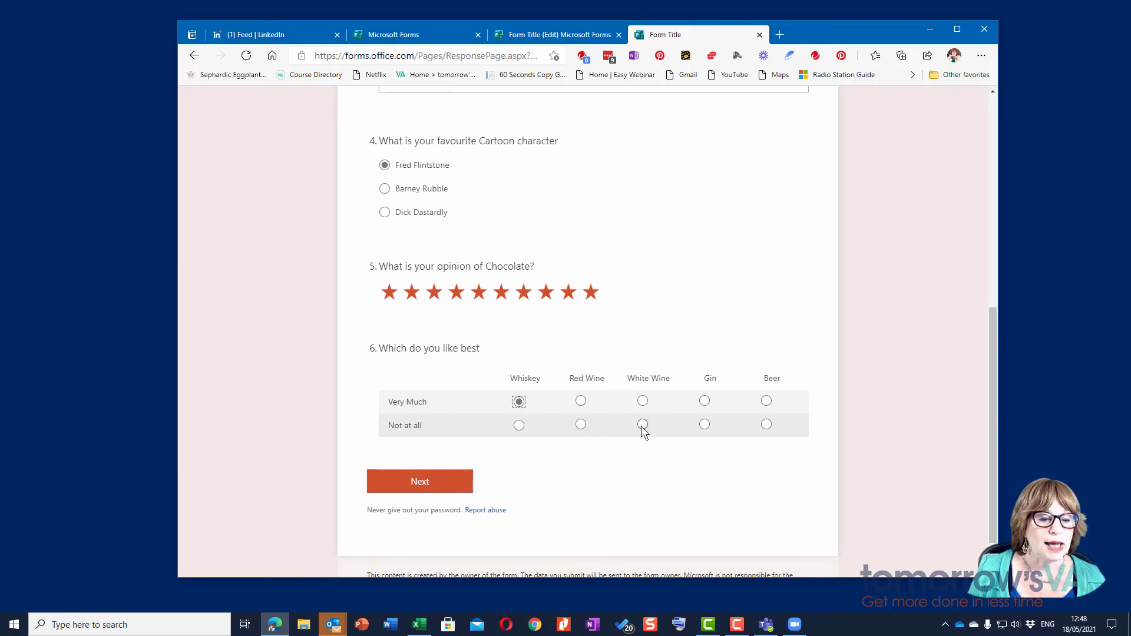
{"action": "left_click", "coordinate": [766, 425]}
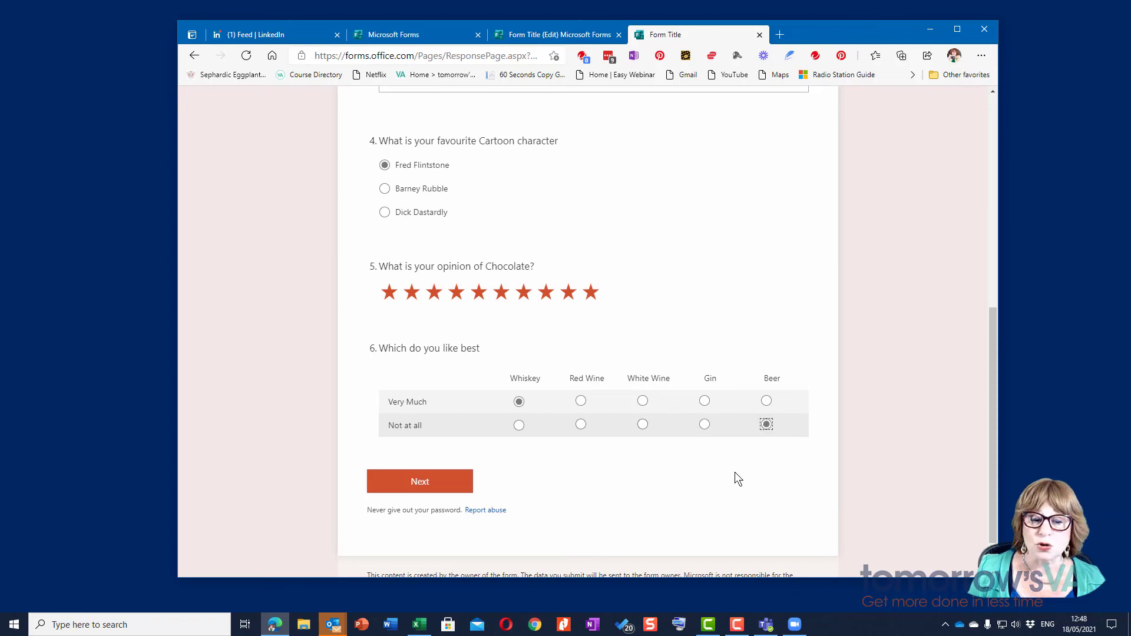
{"action": "scroll", "coordinate": [589, 447], "scroll_direction": "down", "scroll_amount": 1}
{"action": "left_click", "coordinate": [427, 435]}
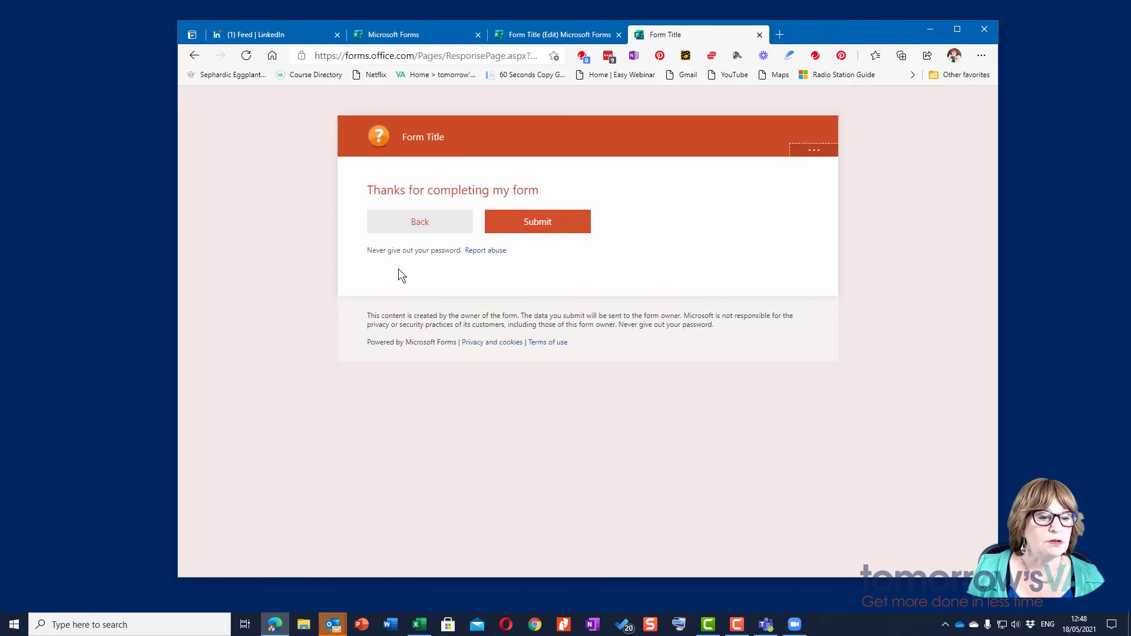
{"action": "left_click", "coordinate": [541, 226]}
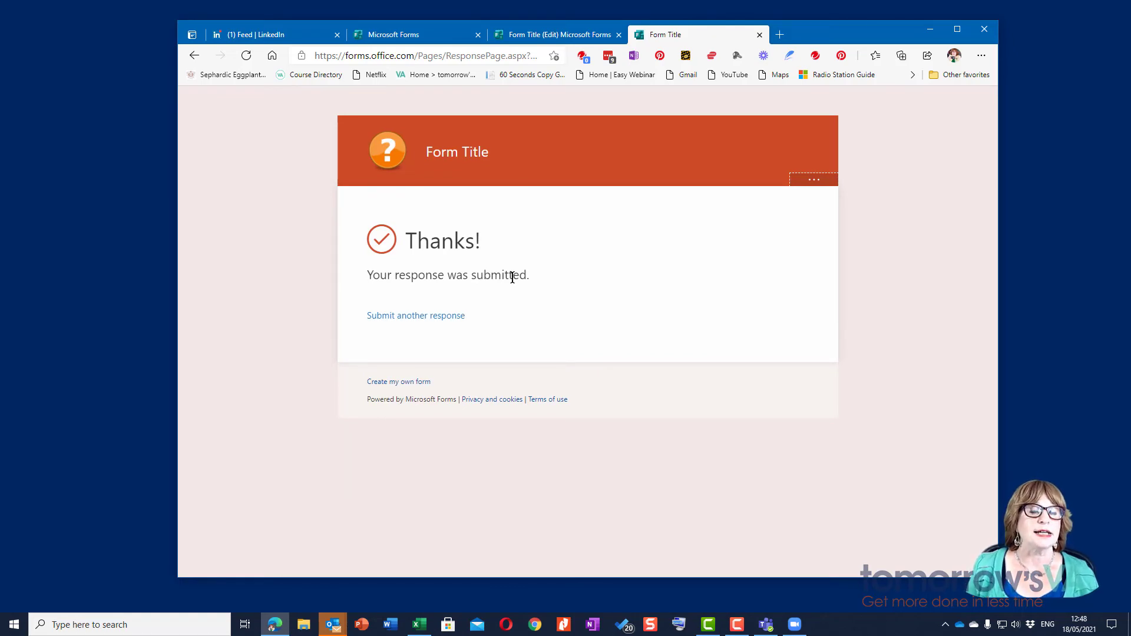
{"action": "left_click", "coordinate": [535, 35]}
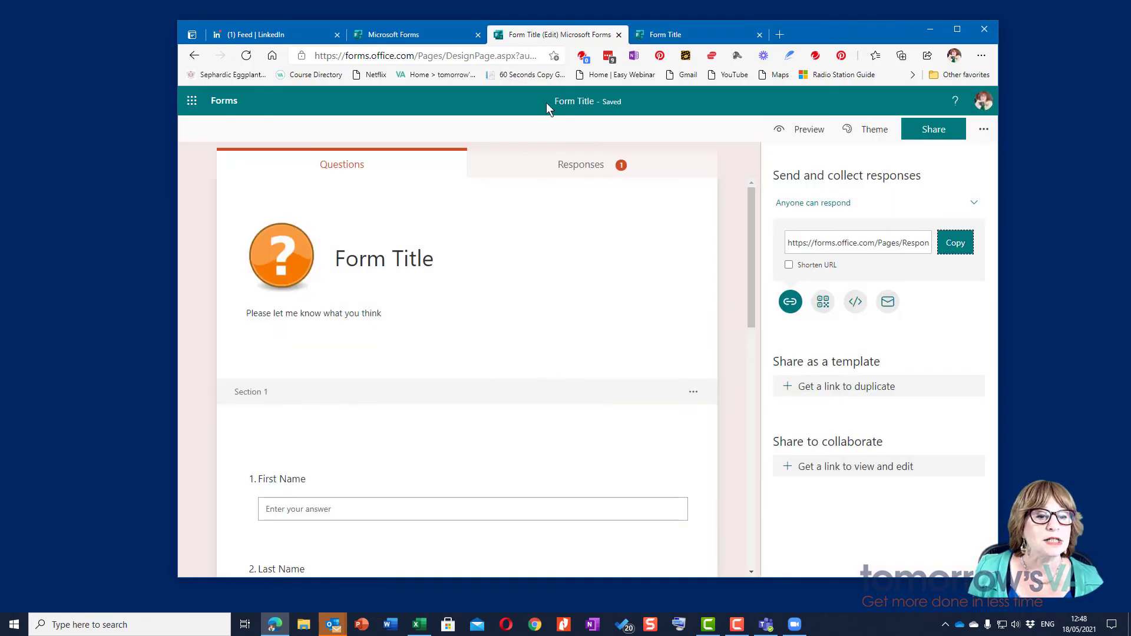
Step: Review the single test response's answers, then export the responses to Form Title.xlsx
{"action": "left_click", "coordinate": [596, 173]}
{"action": "left_click", "coordinate": [403, 353]}
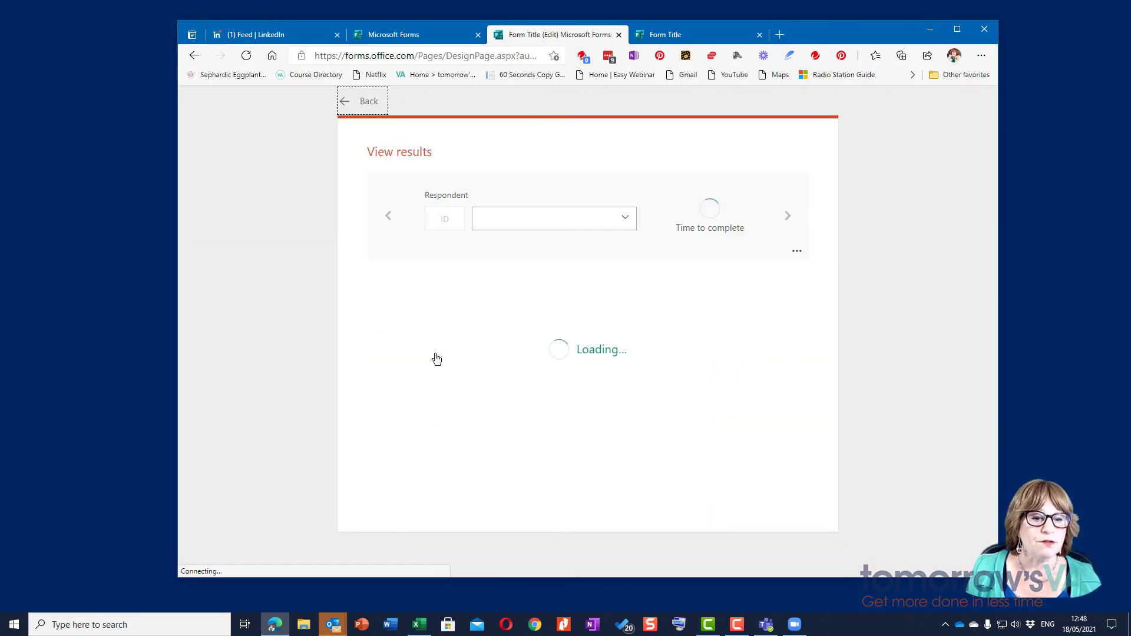
{"action": "scroll", "coordinate": [594, 356], "scroll_direction": "down", "scroll_amount": 7}
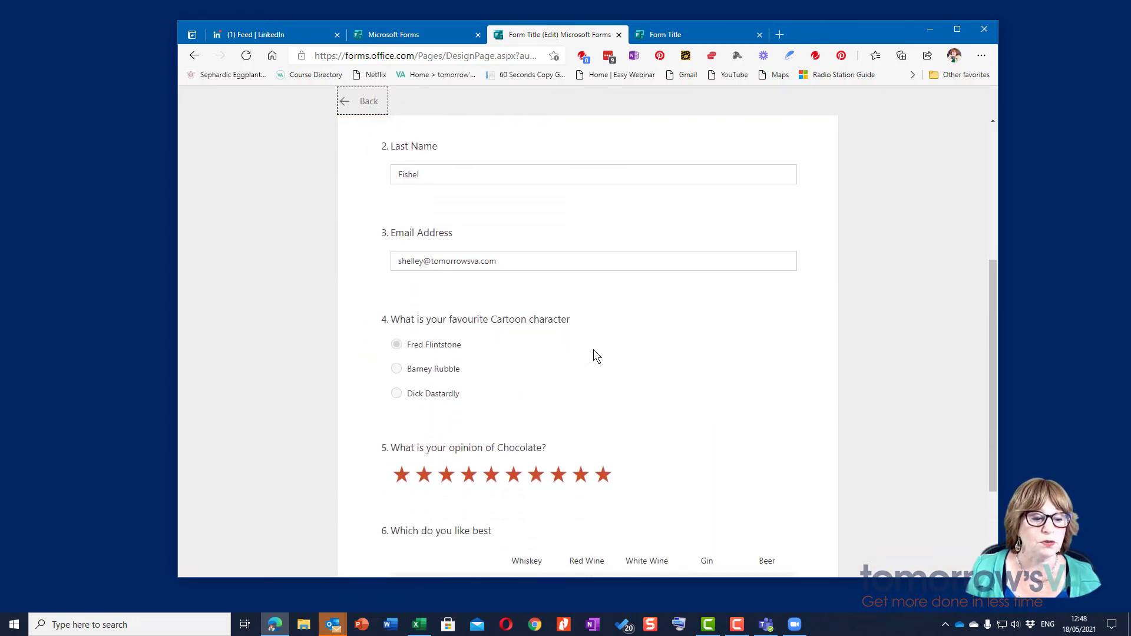
{"action": "scroll", "coordinate": [594, 355], "scroll_direction": "up", "scroll_amount": 7}
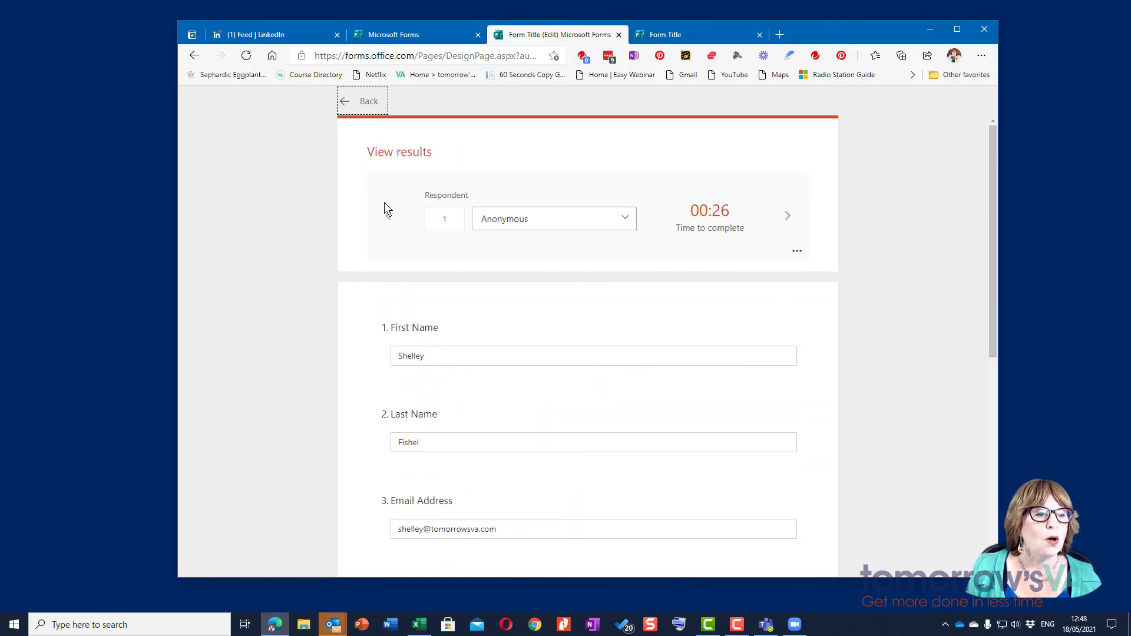
{"action": "left_click", "coordinate": [347, 102]}
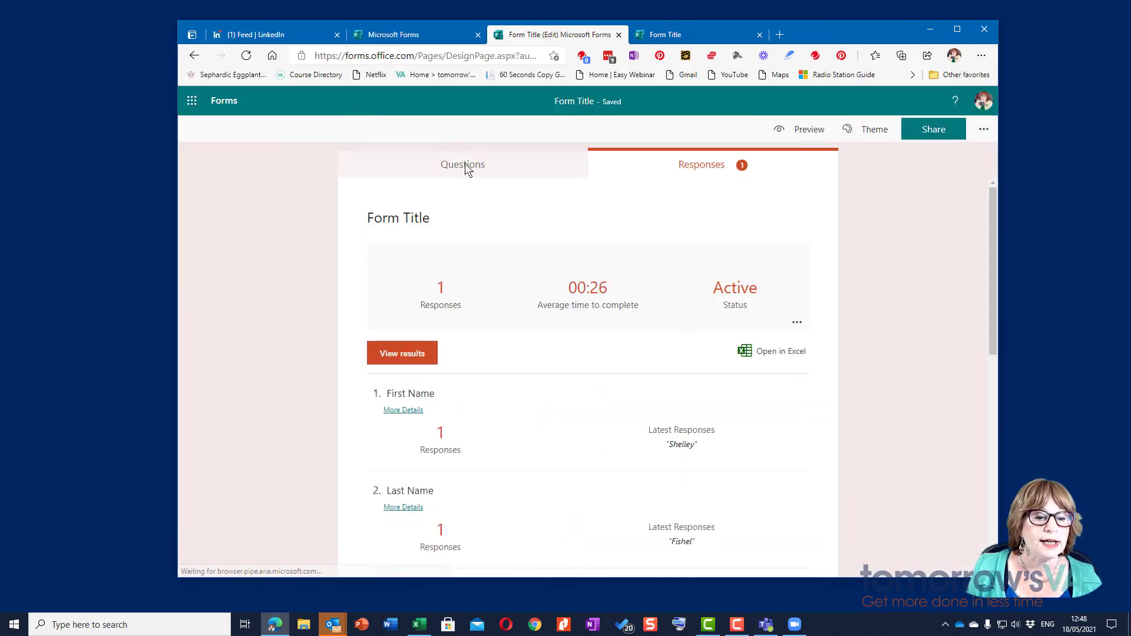
{"action": "left_click", "coordinate": [766, 354]}
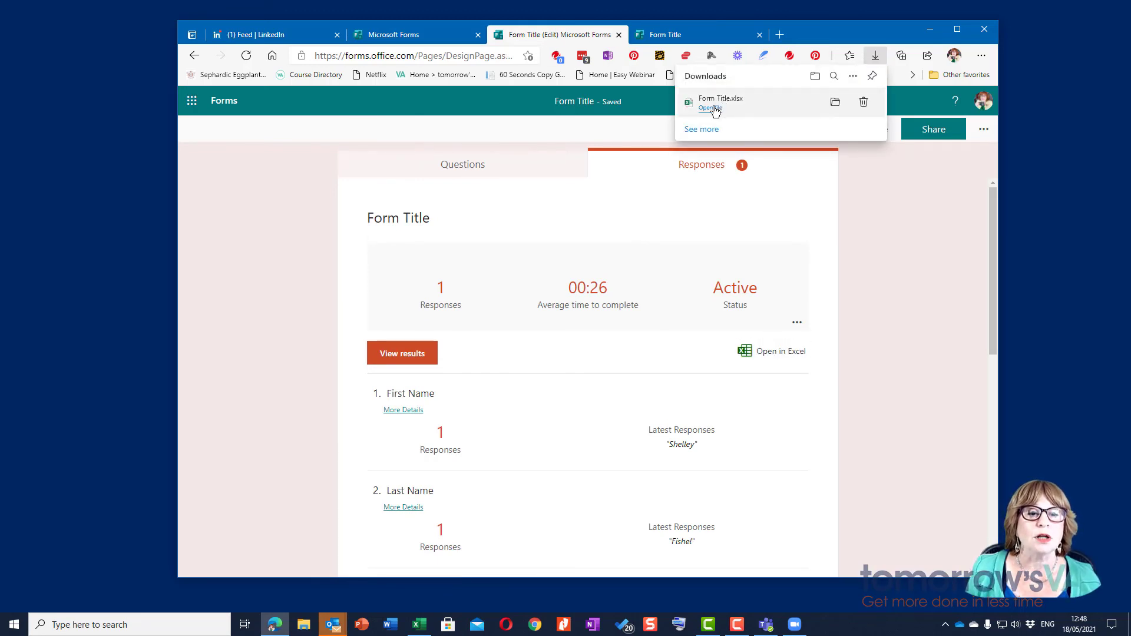
Step: Open Form Title.xlsx from Downloads, enable editing, and scroll right through the answer columns
{"action": "left_click", "coordinate": [710, 108]}
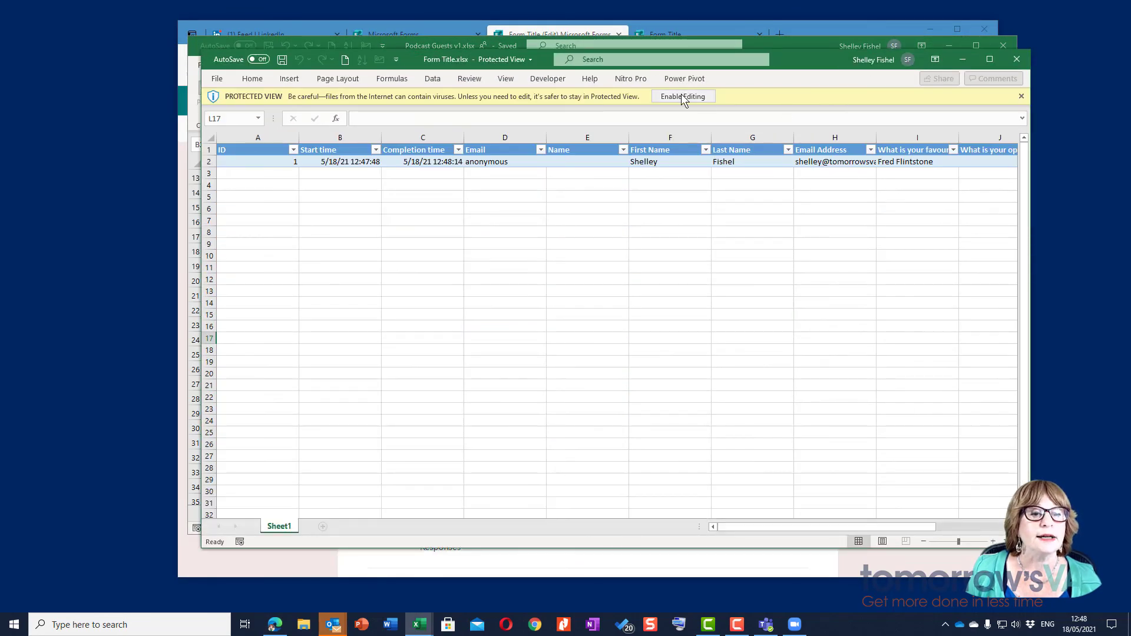
{"action": "left_click", "coordinate": [682, 96]}
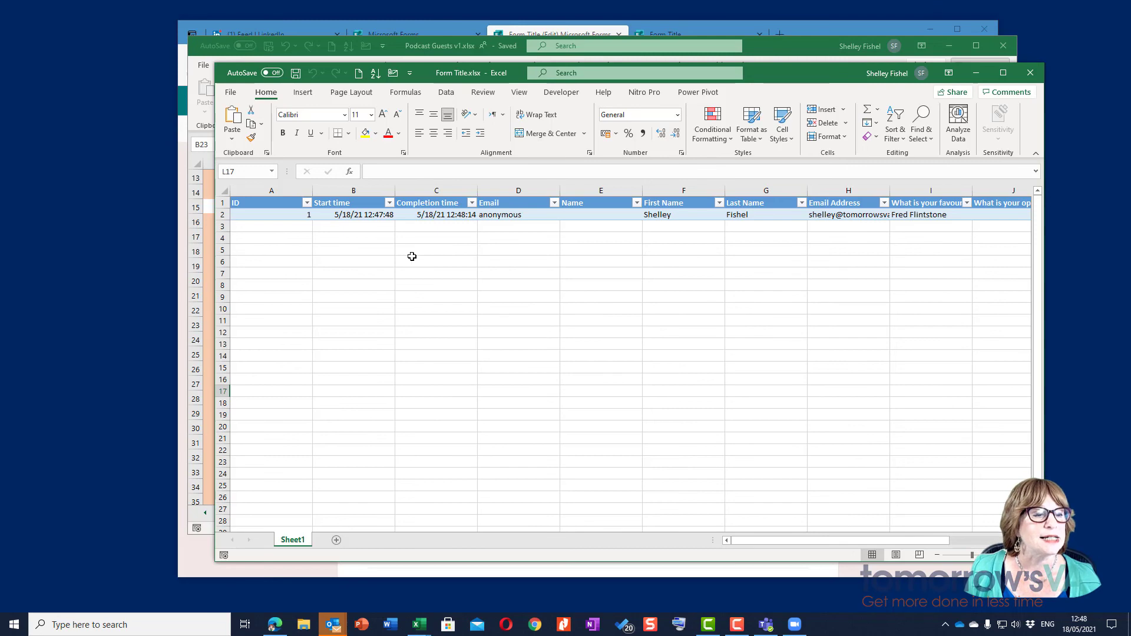
{"action": "left_click_drag", "start_coordinate": [769, 541], "coordinate": [647, 561]}
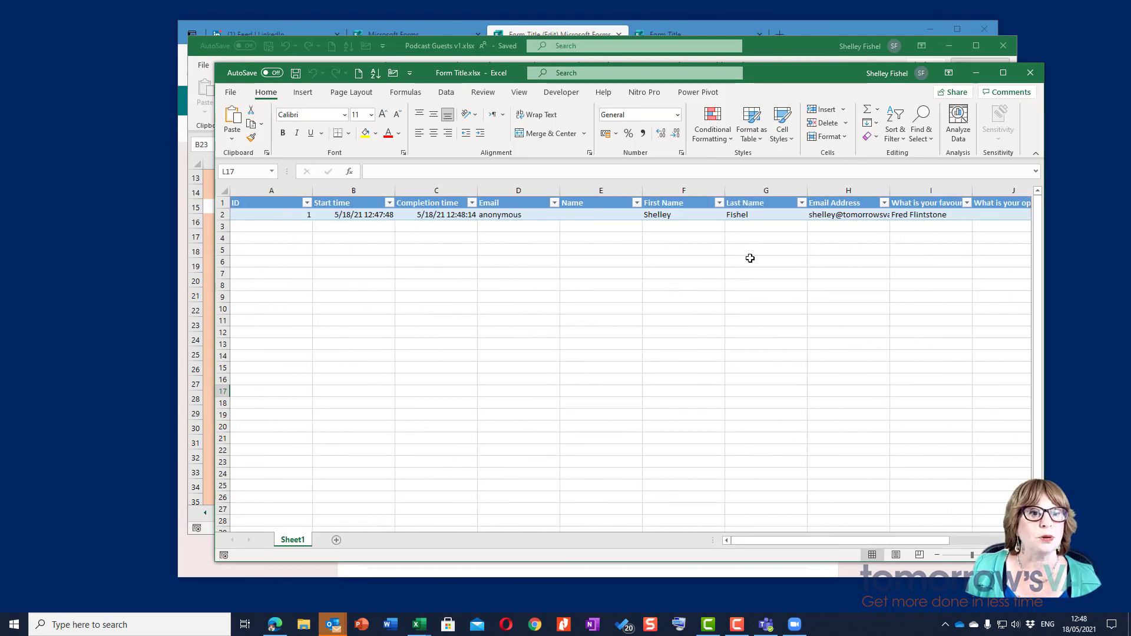